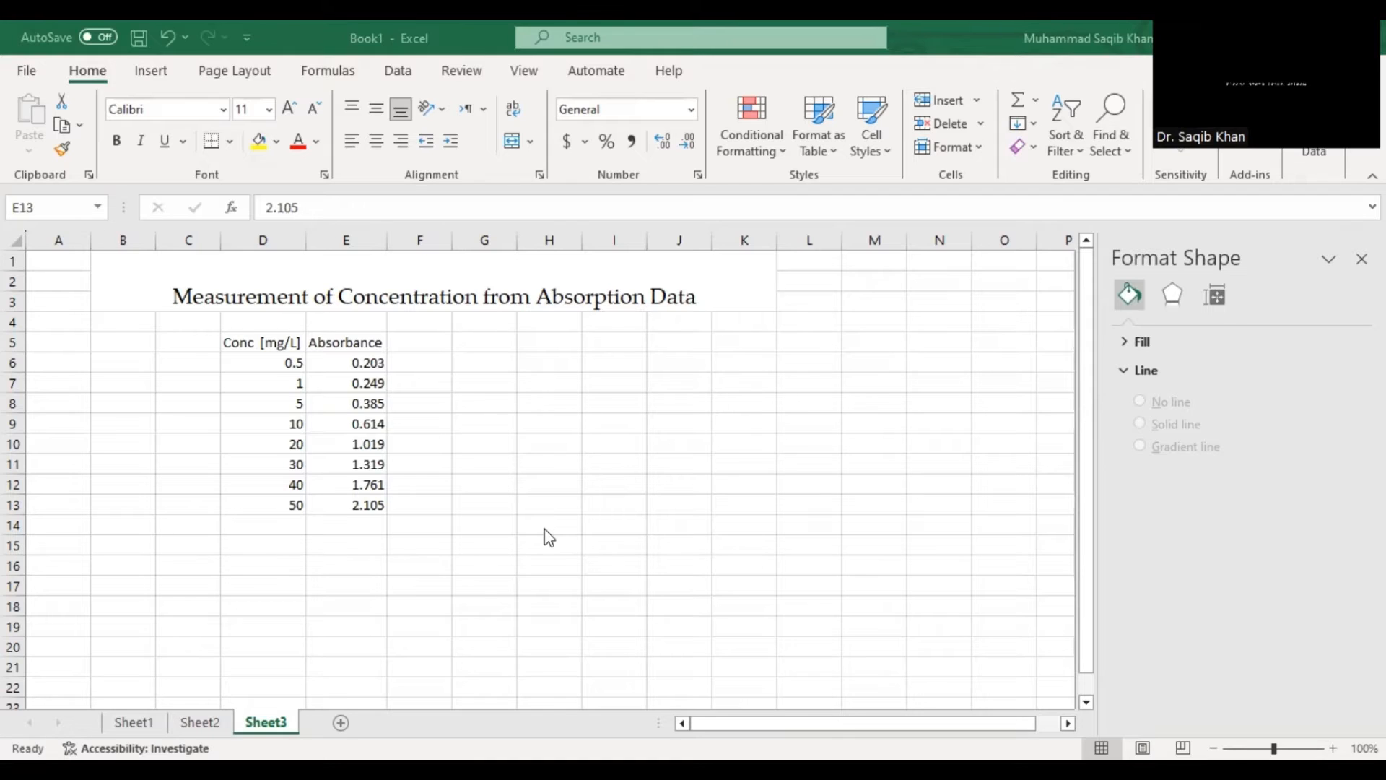
Examine the sheet title and the Conc [mg/L] and Absorbance calibration data in D5:E13.
click(422, 300)
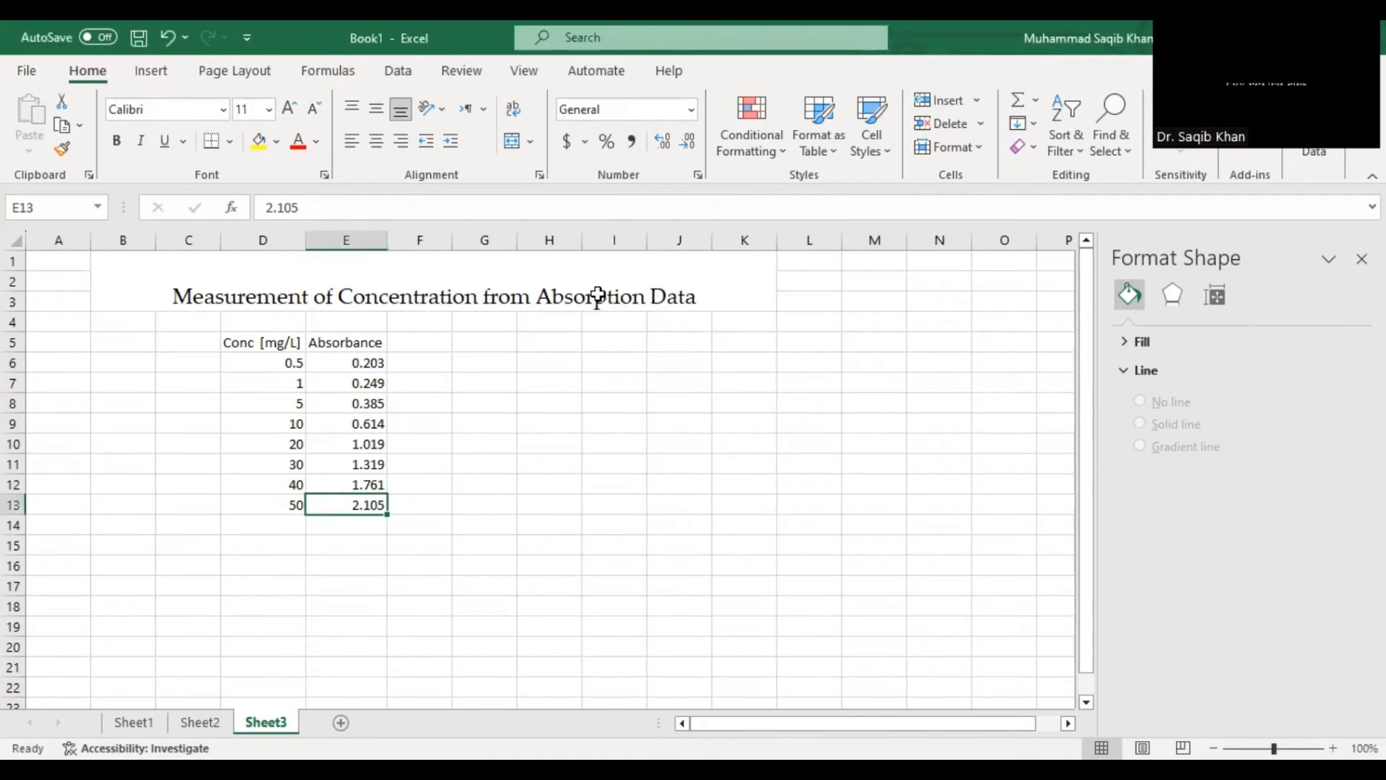
click(371, 338)
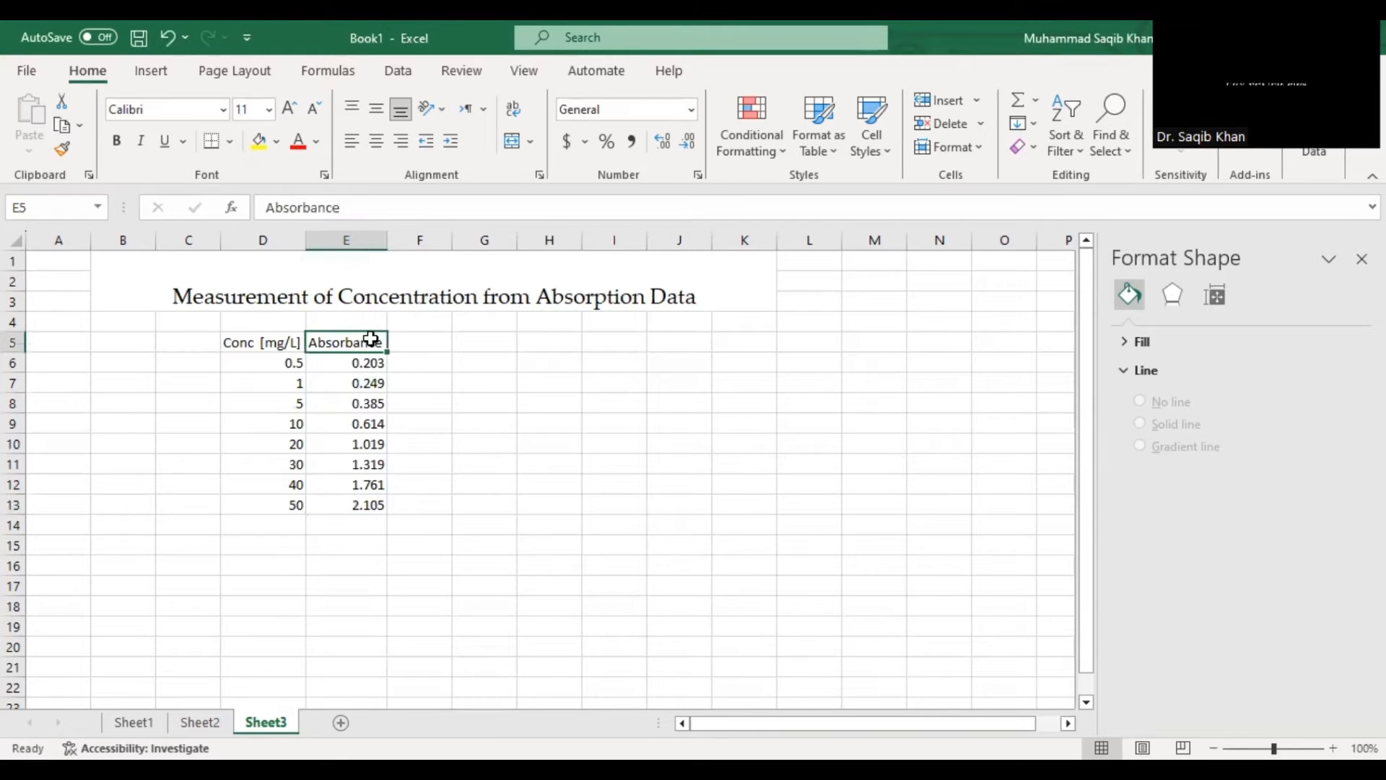
click(244, 341)
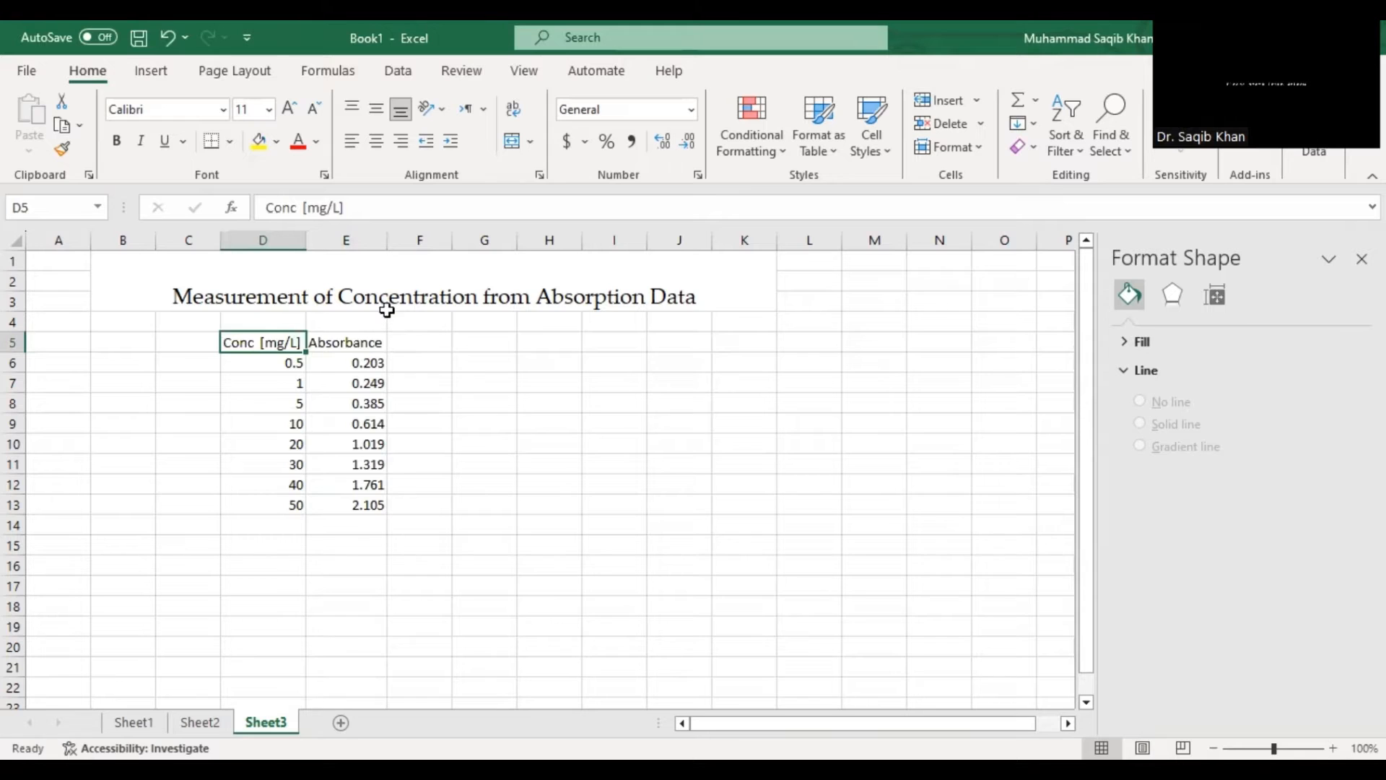
click(269, 296)
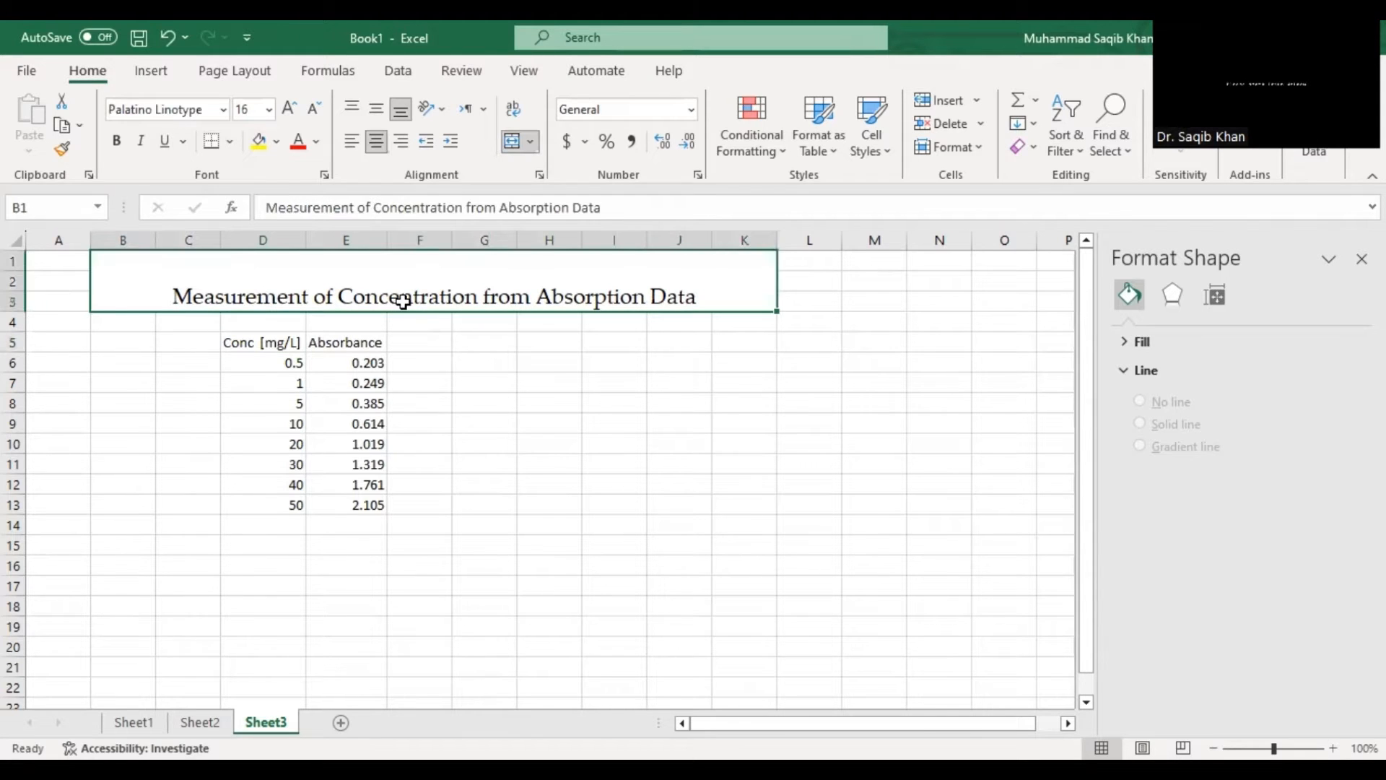
click(354, 346)
click(281, 343)
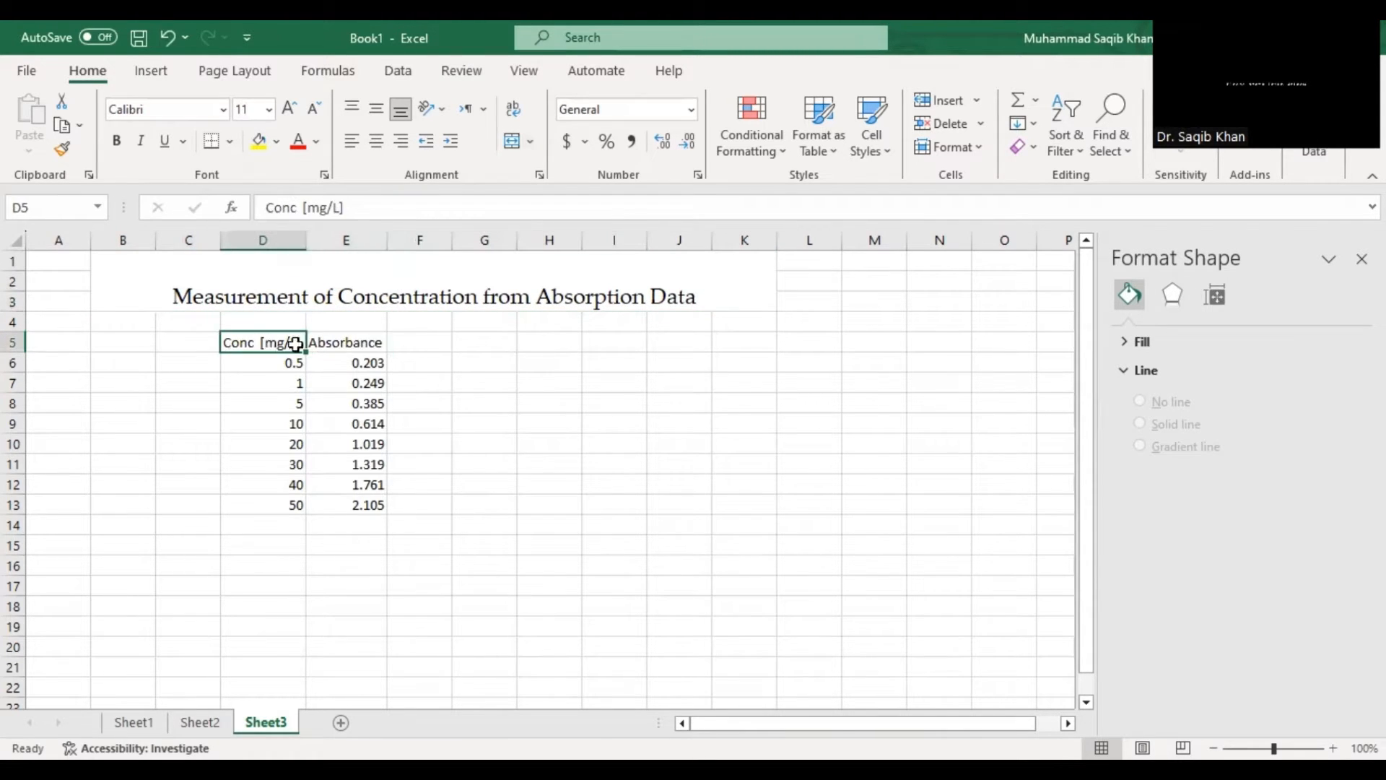
click(271, 361)
drag(268, 359, 269, 505)
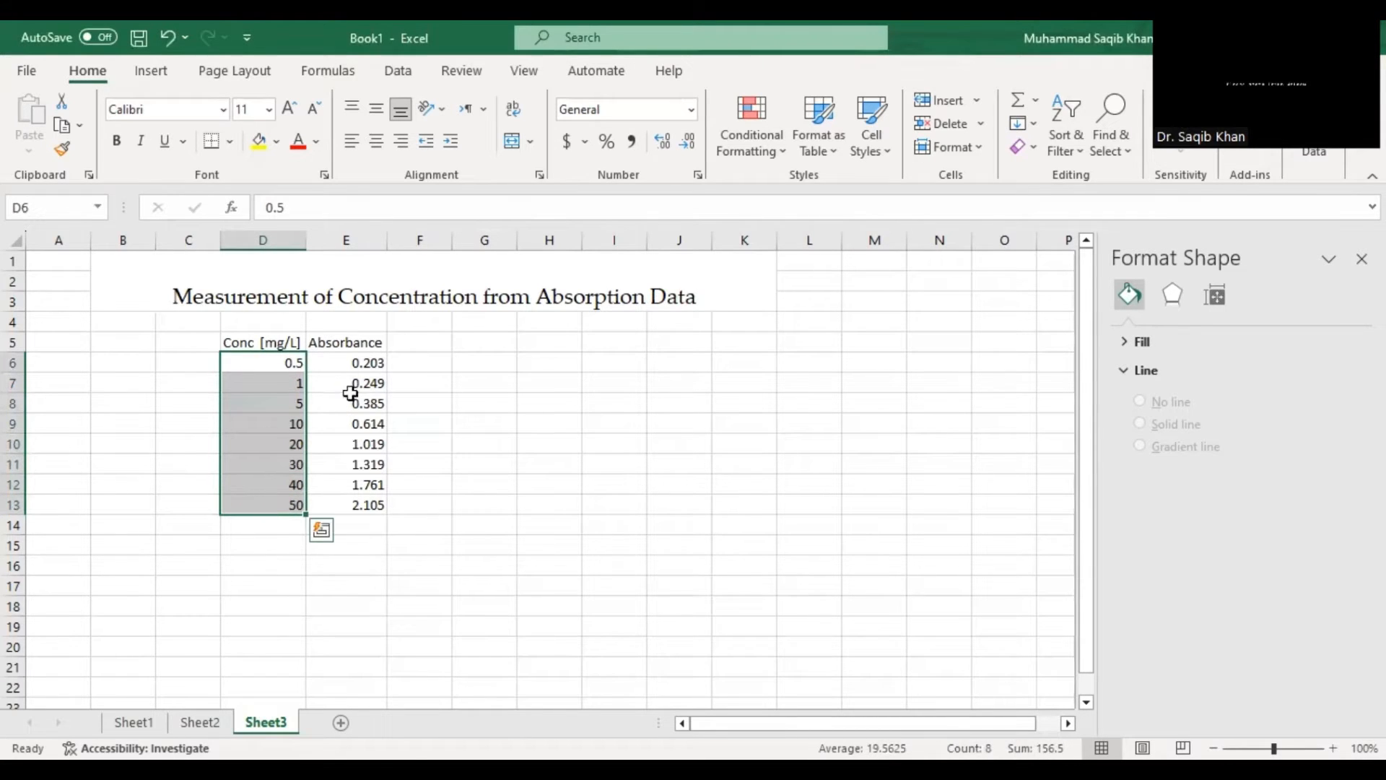
click(355, 364)
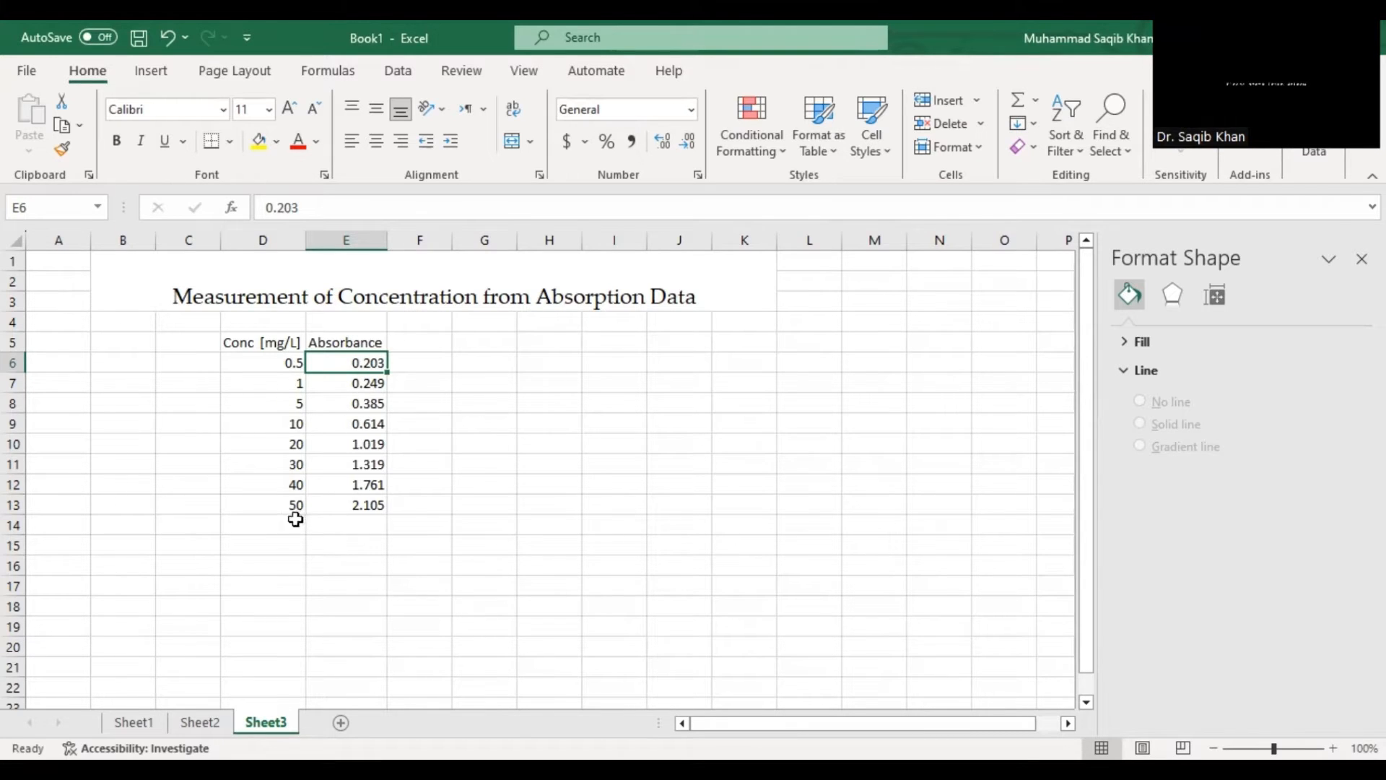
drag(270, 349, 340, 510)
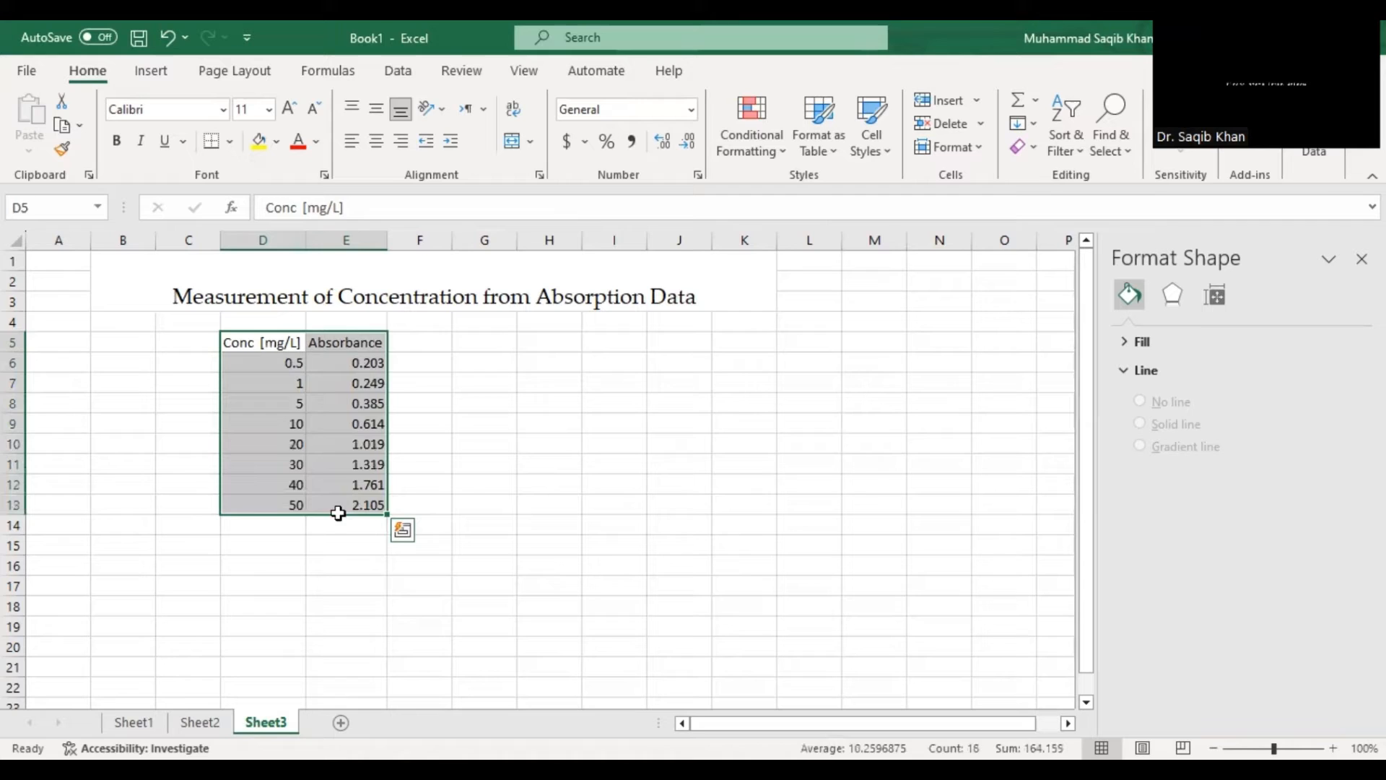
Enter the label "Absorbance of Unknown" in cell D15 below the calibration table.
click(285, 543)
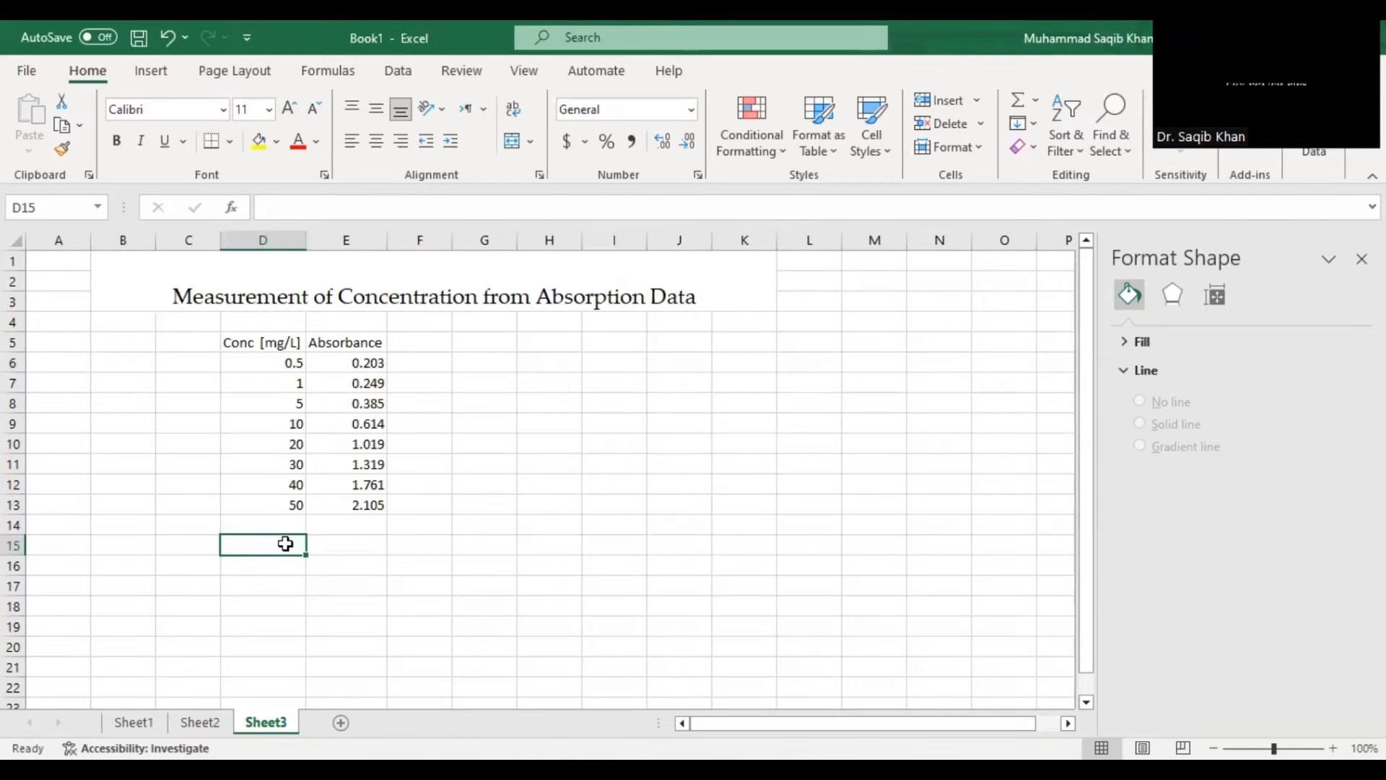
text(Ab)
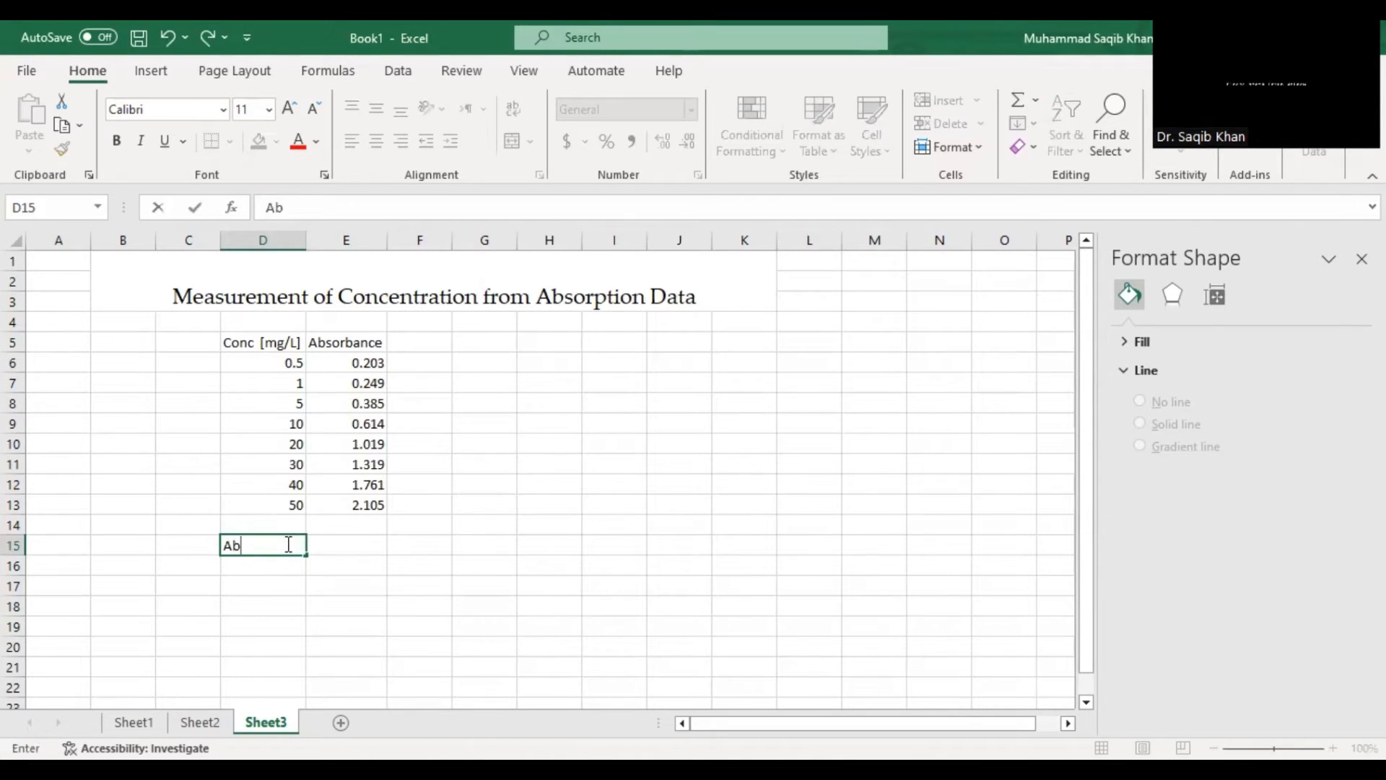
text(sorbance of Unk now)
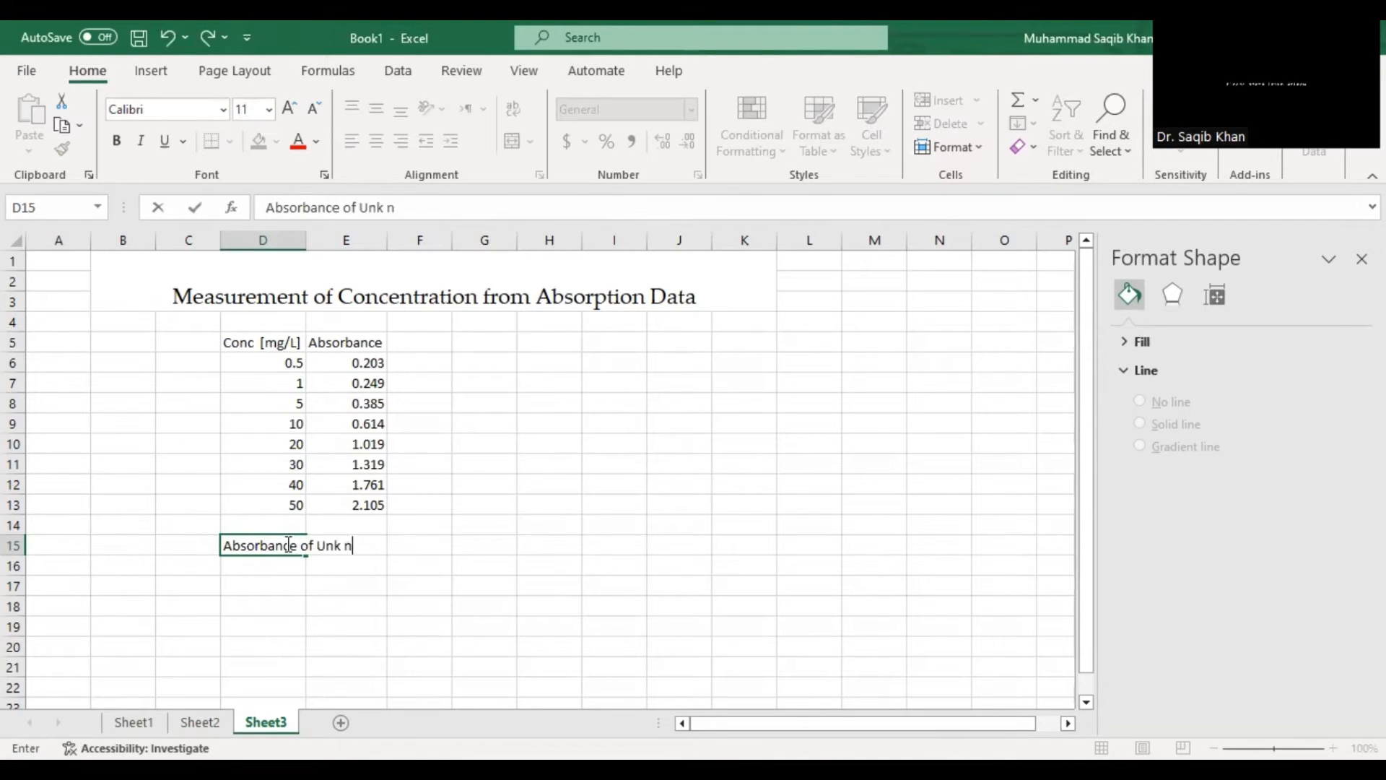
key(BackSpace)
key(BackSpace)
text(now)
key(Return)
Enter 1.8 as the unknown's absorbance in E15 and autofit column D to show the full label.
click(369, 547)
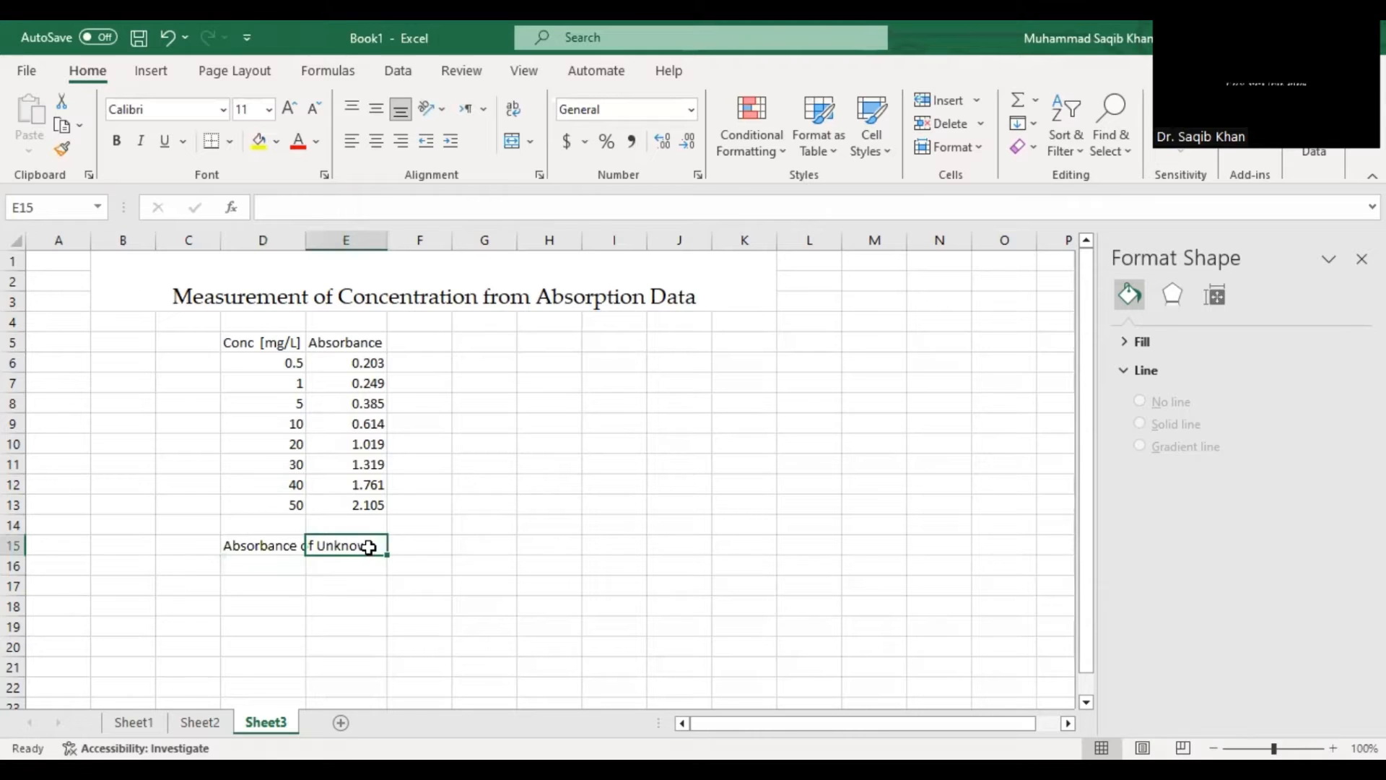
text(1.8)
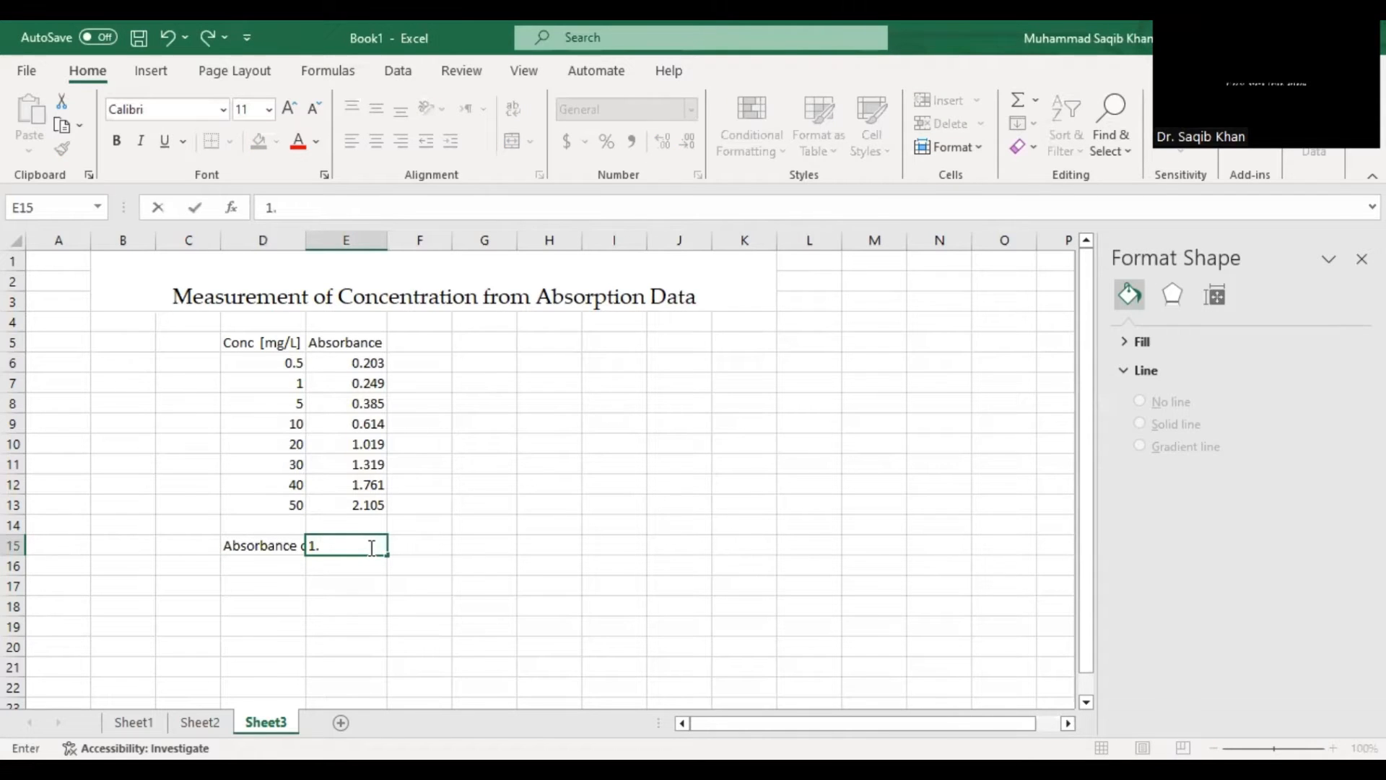
click(269, 587)
click(359, 546)
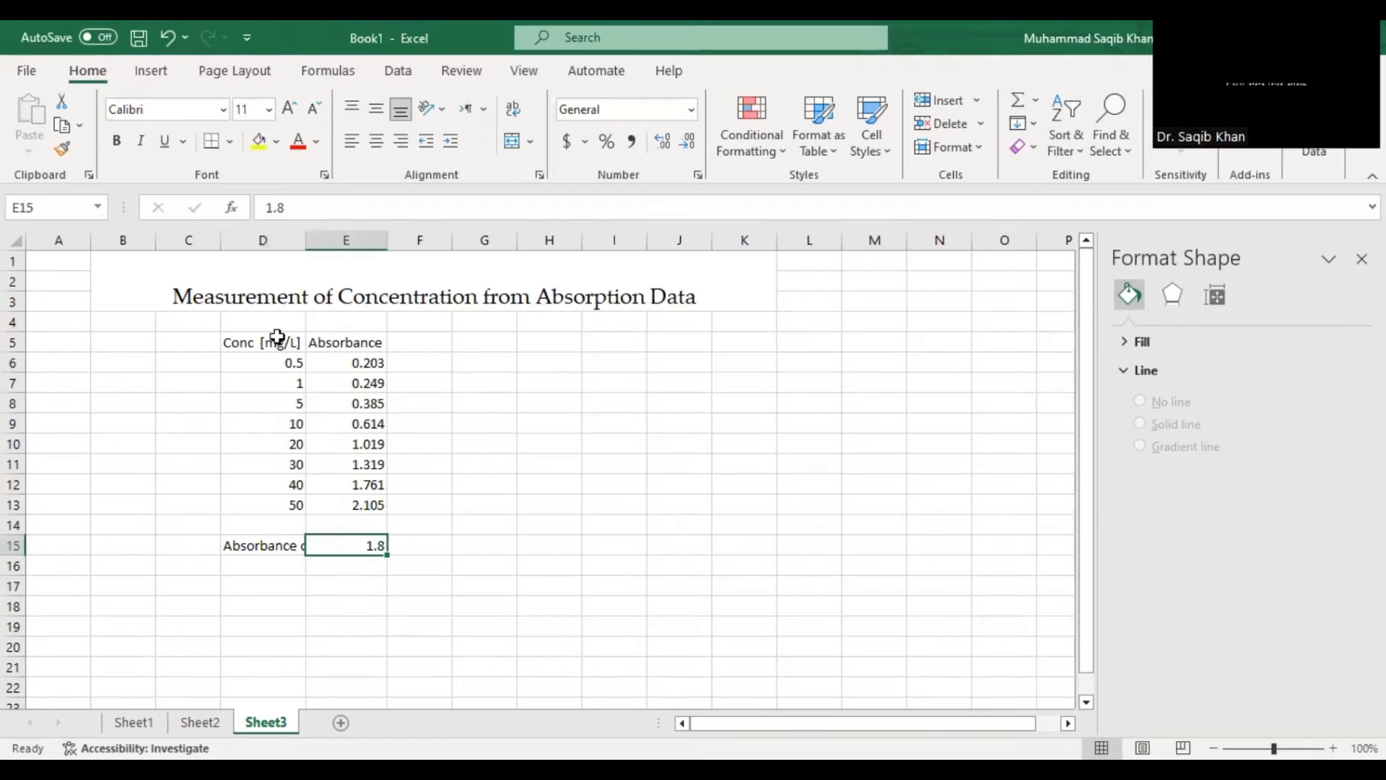
double_click(303, 243)
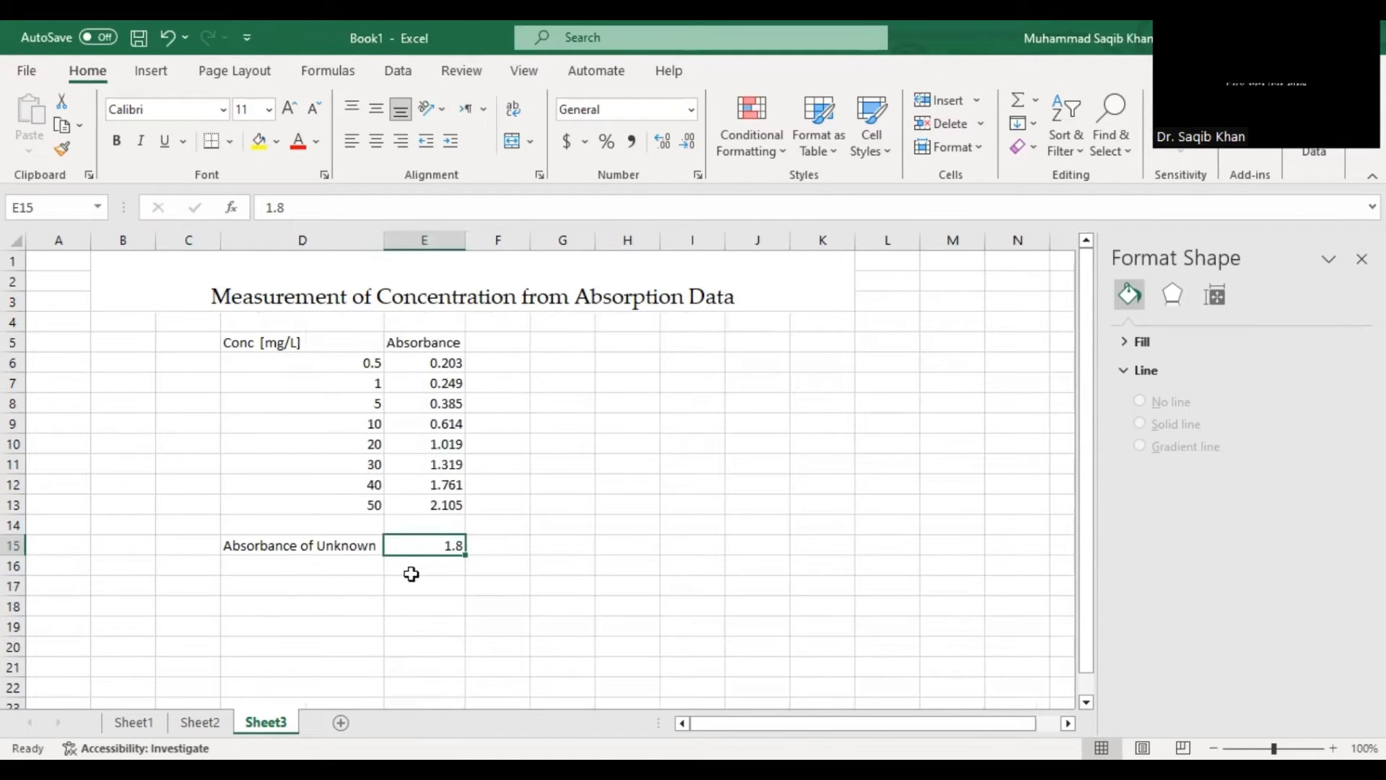
click(438, 587)
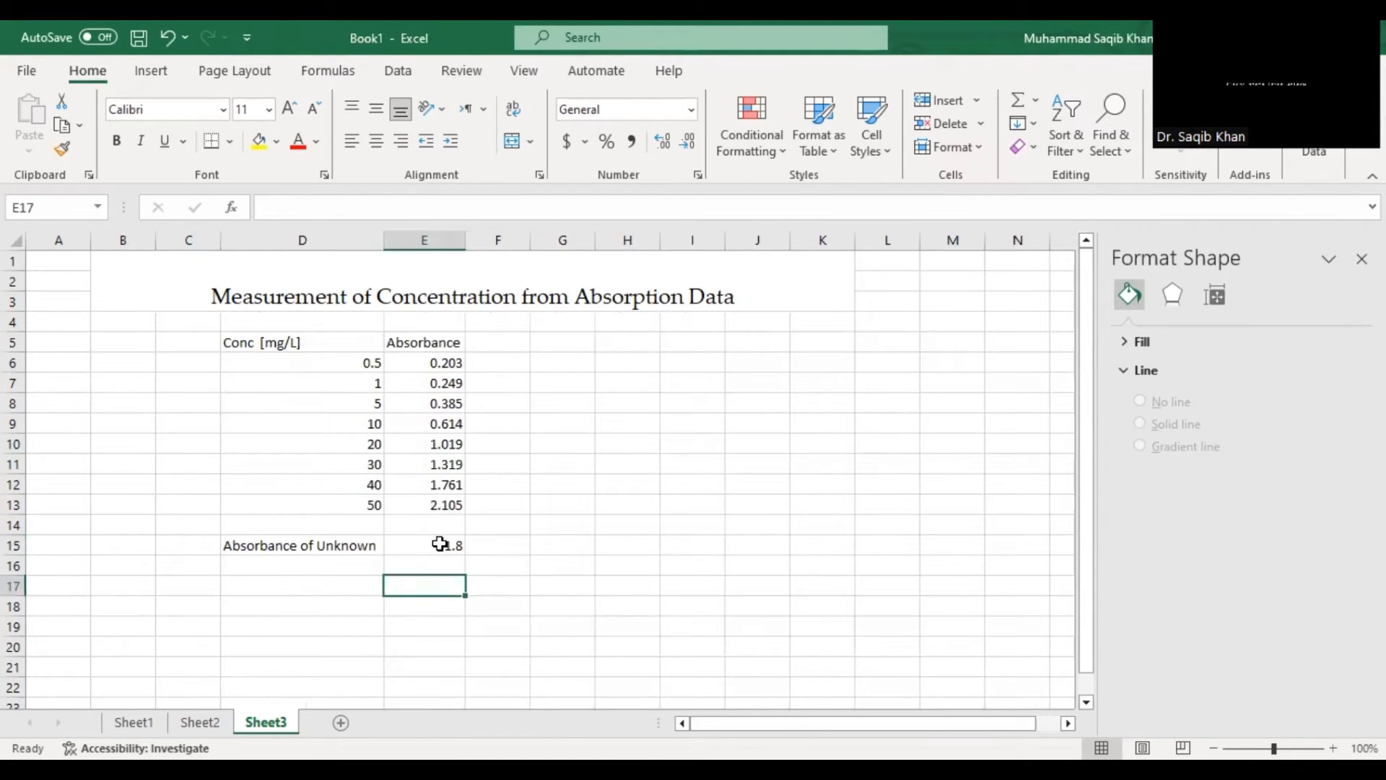
click(440, 545)
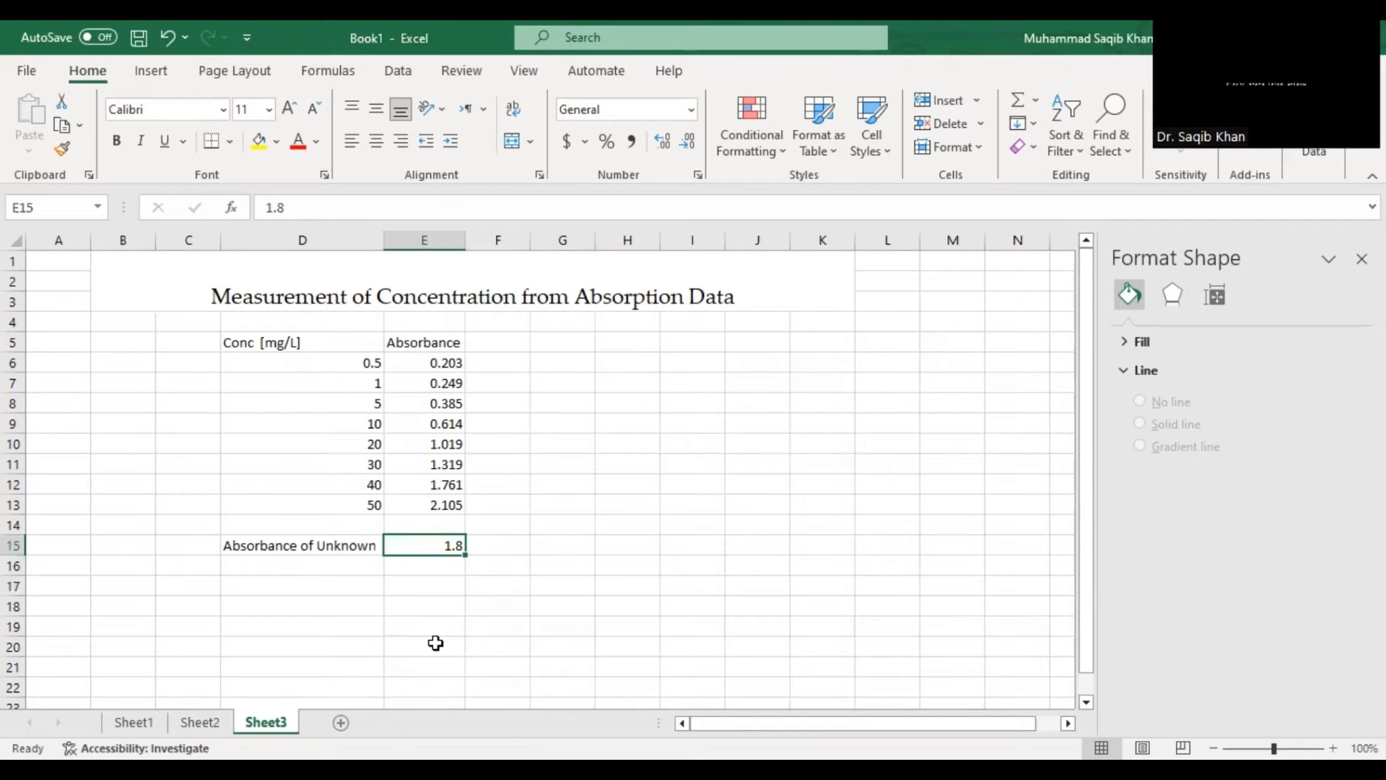
Calculate the unknown's concentration in E16 with TREND, using D6:D13 as known ys, E6:E13 as known xs and E15 as new x.
click(403, 565)
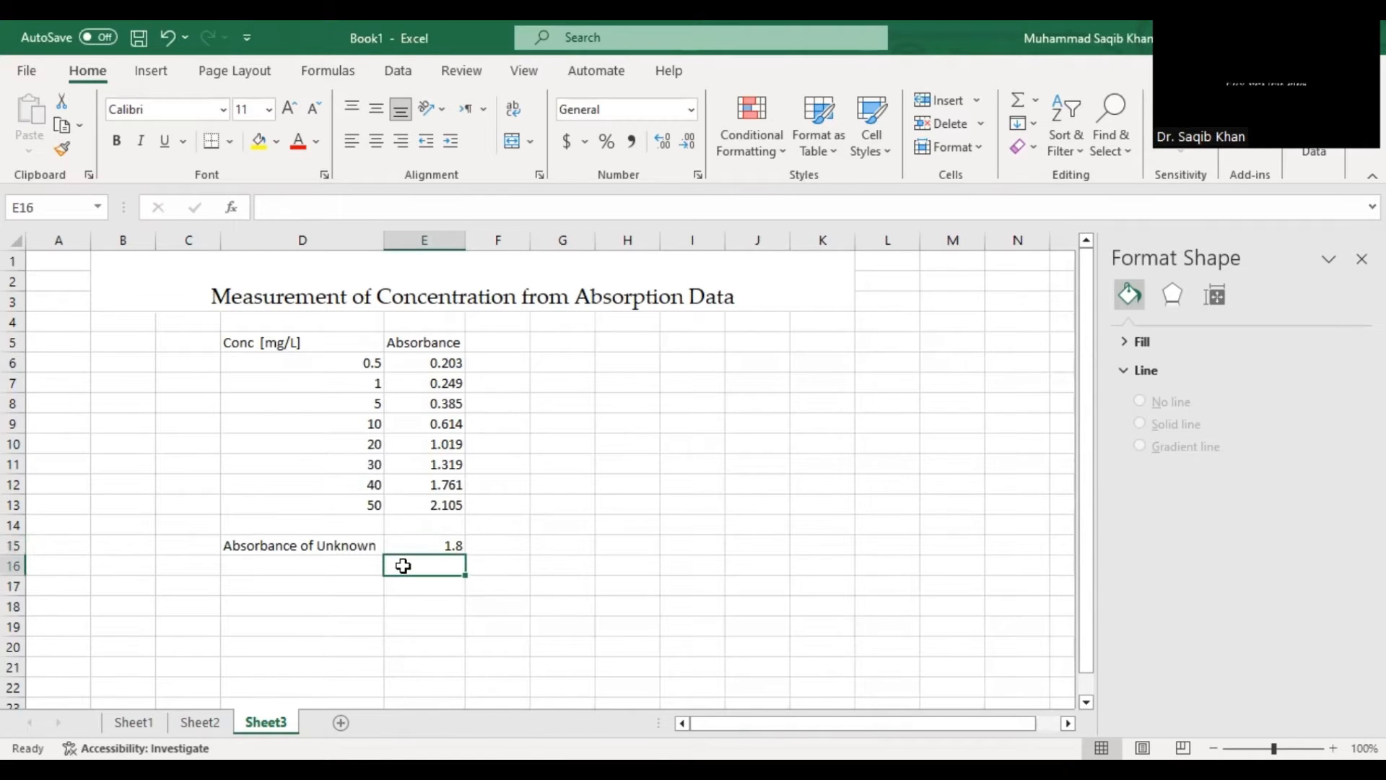
text(=)
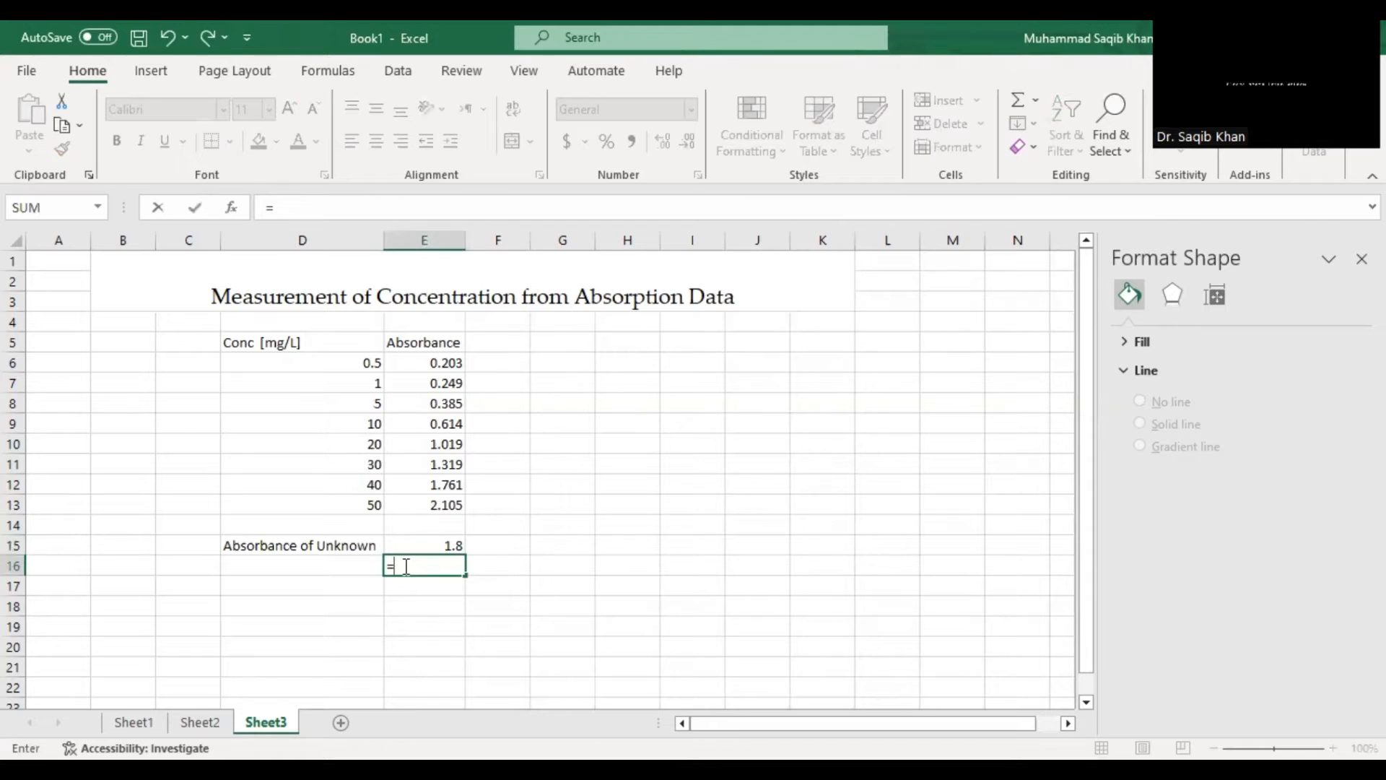
text(trend)
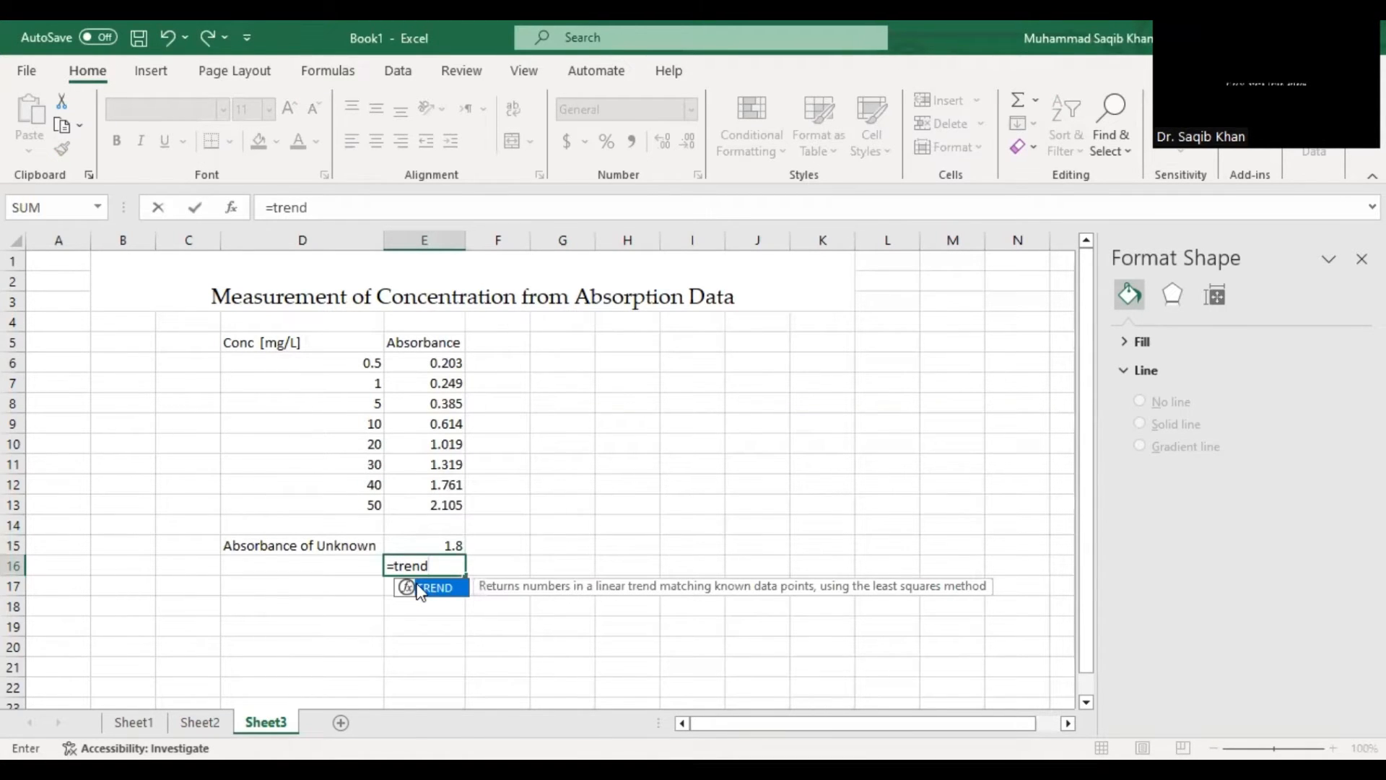
double_click(421, 589)
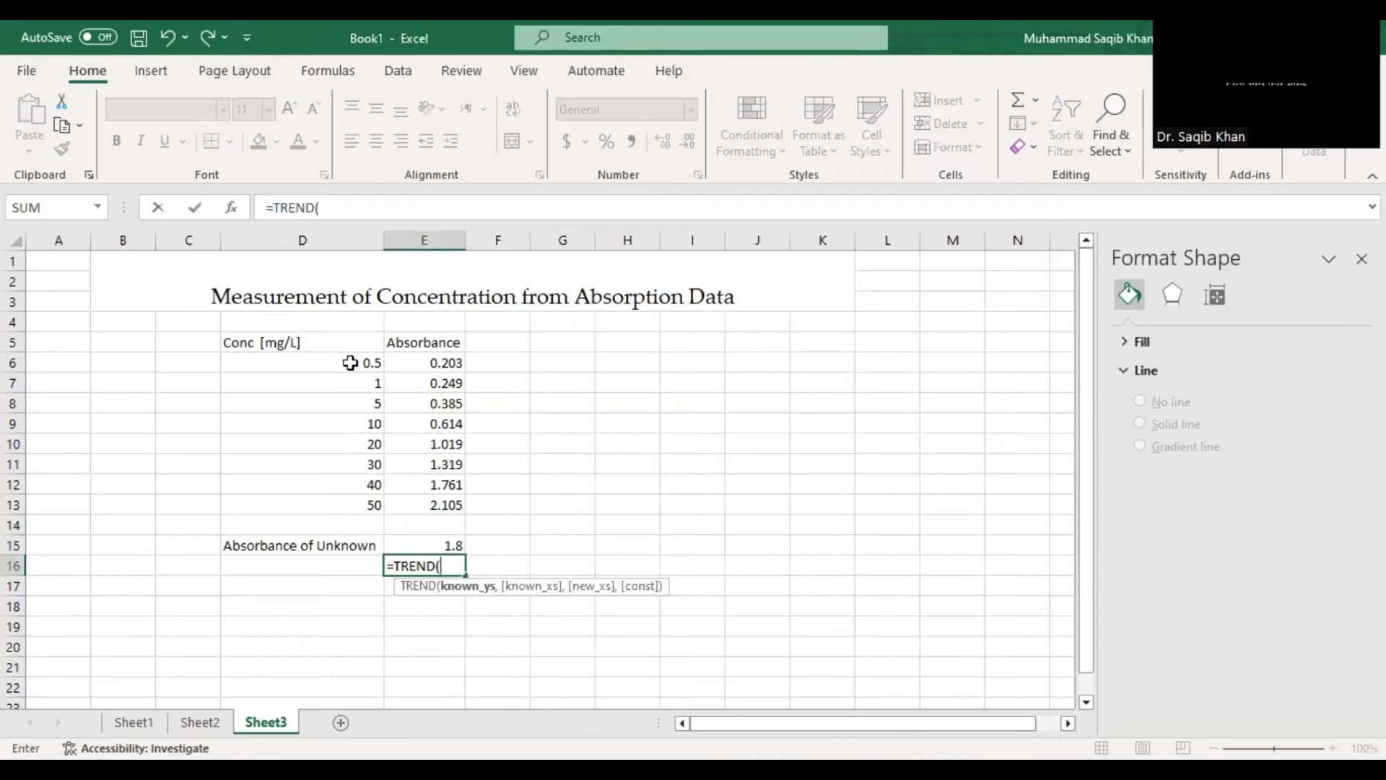
drag(350, 363, 354, 504)
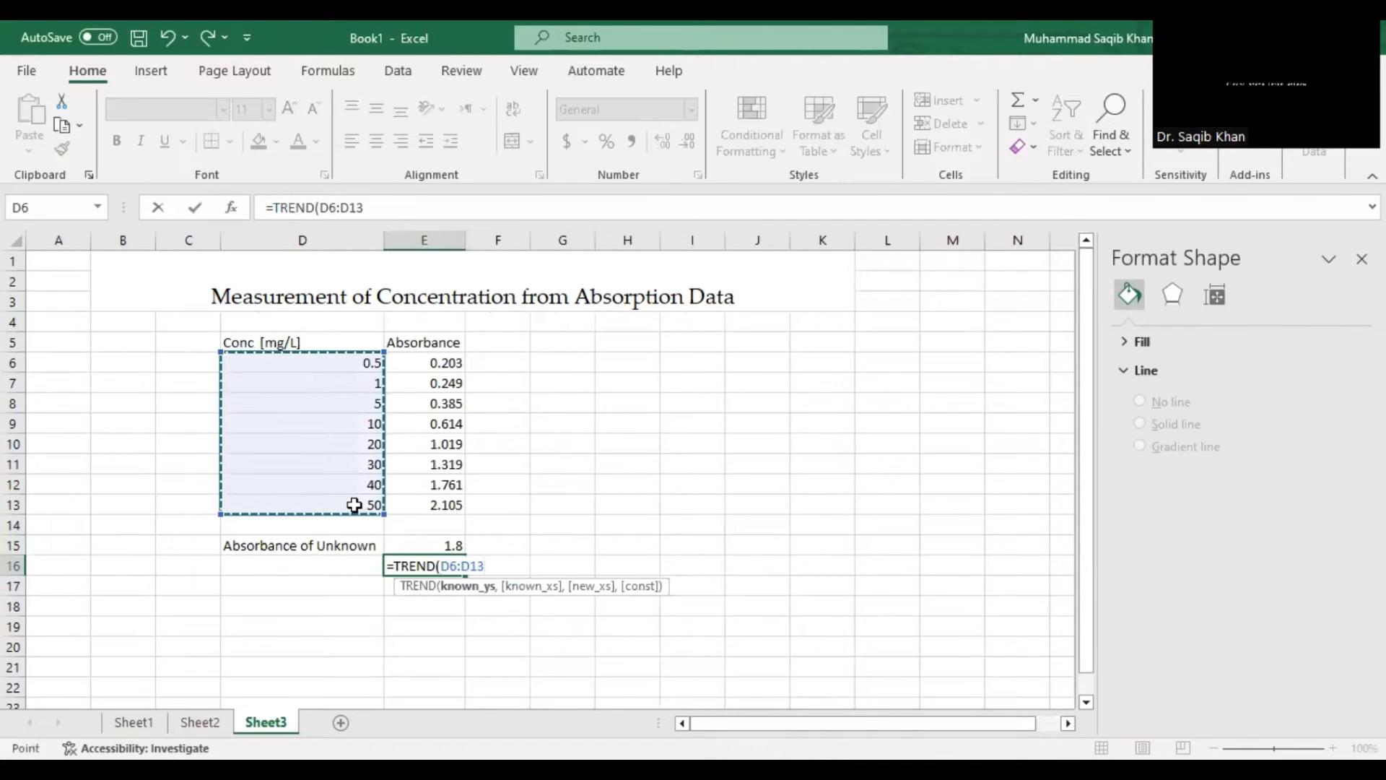
text(,)
click(450, 361)
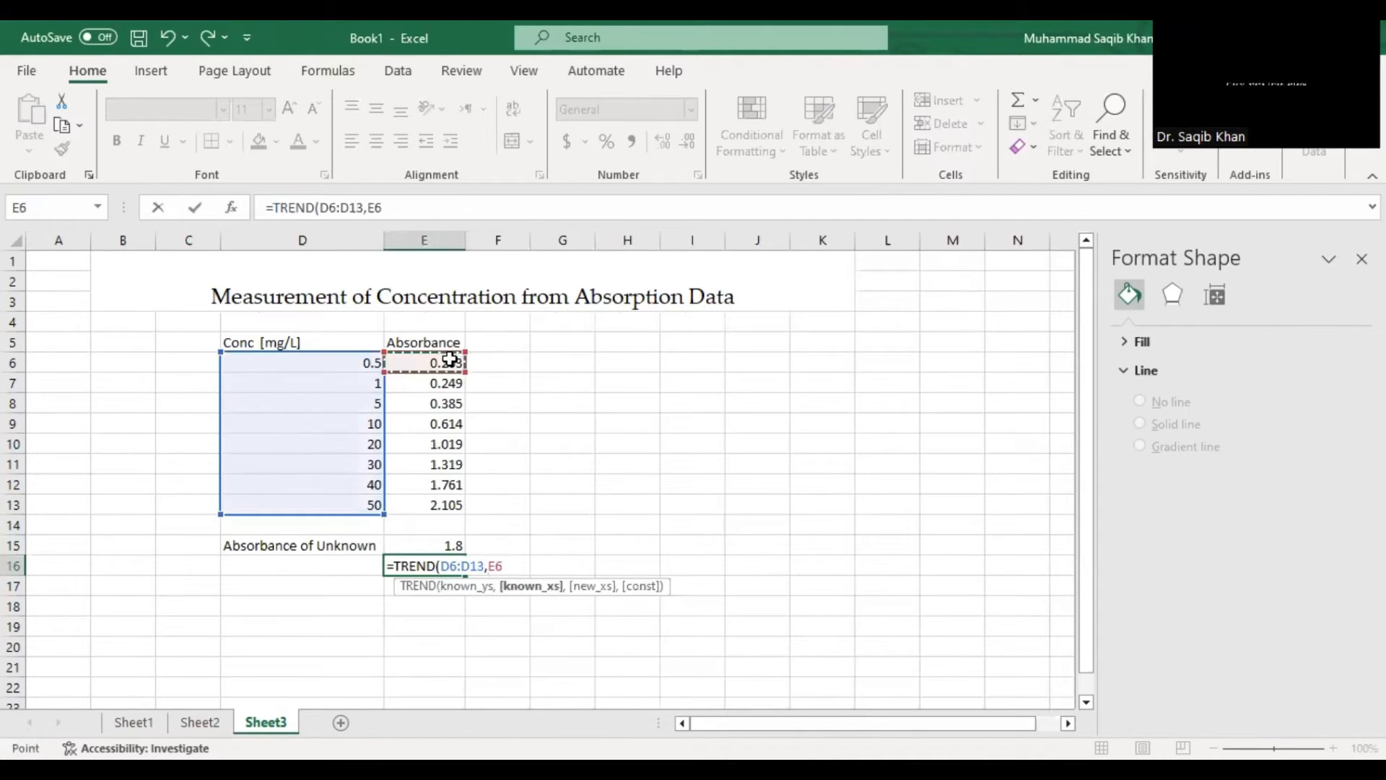
drag(450, 361, 443, 503)
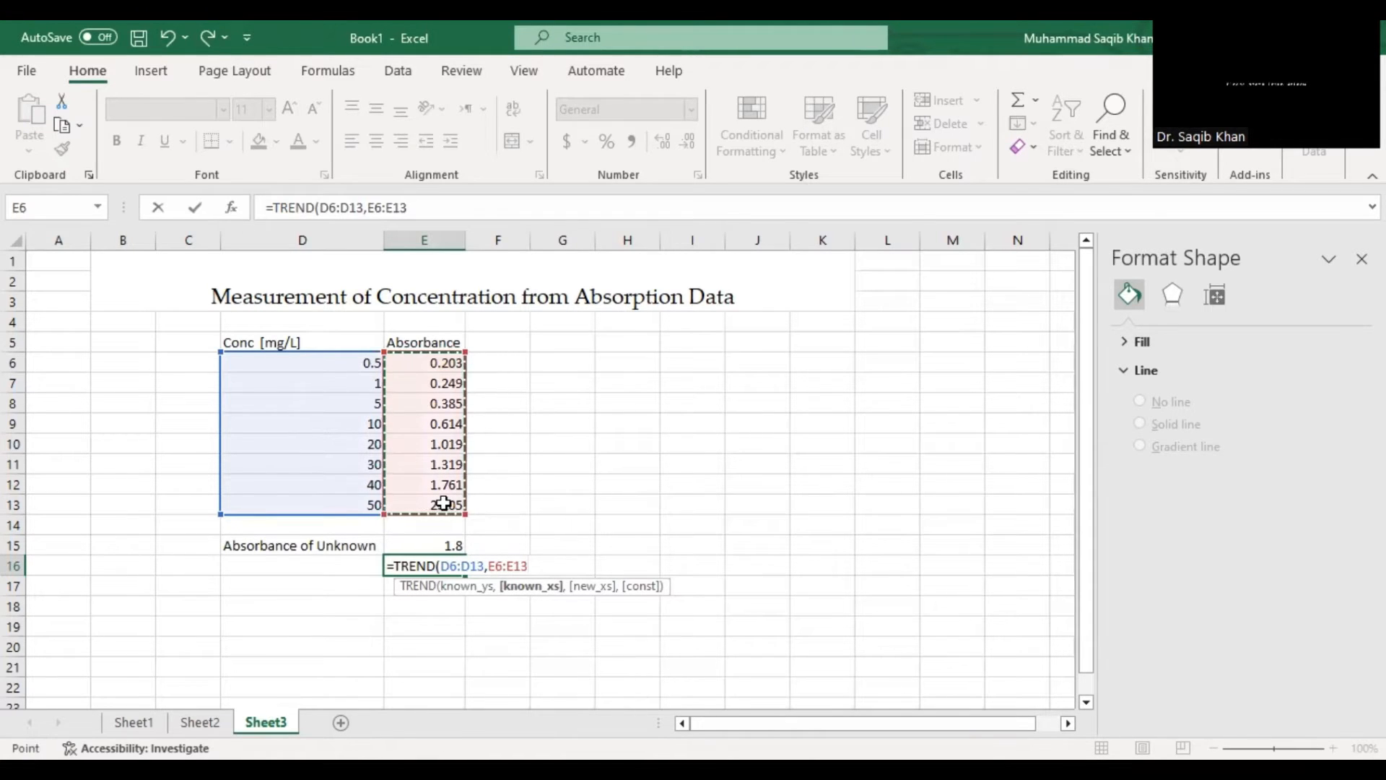
text(,)
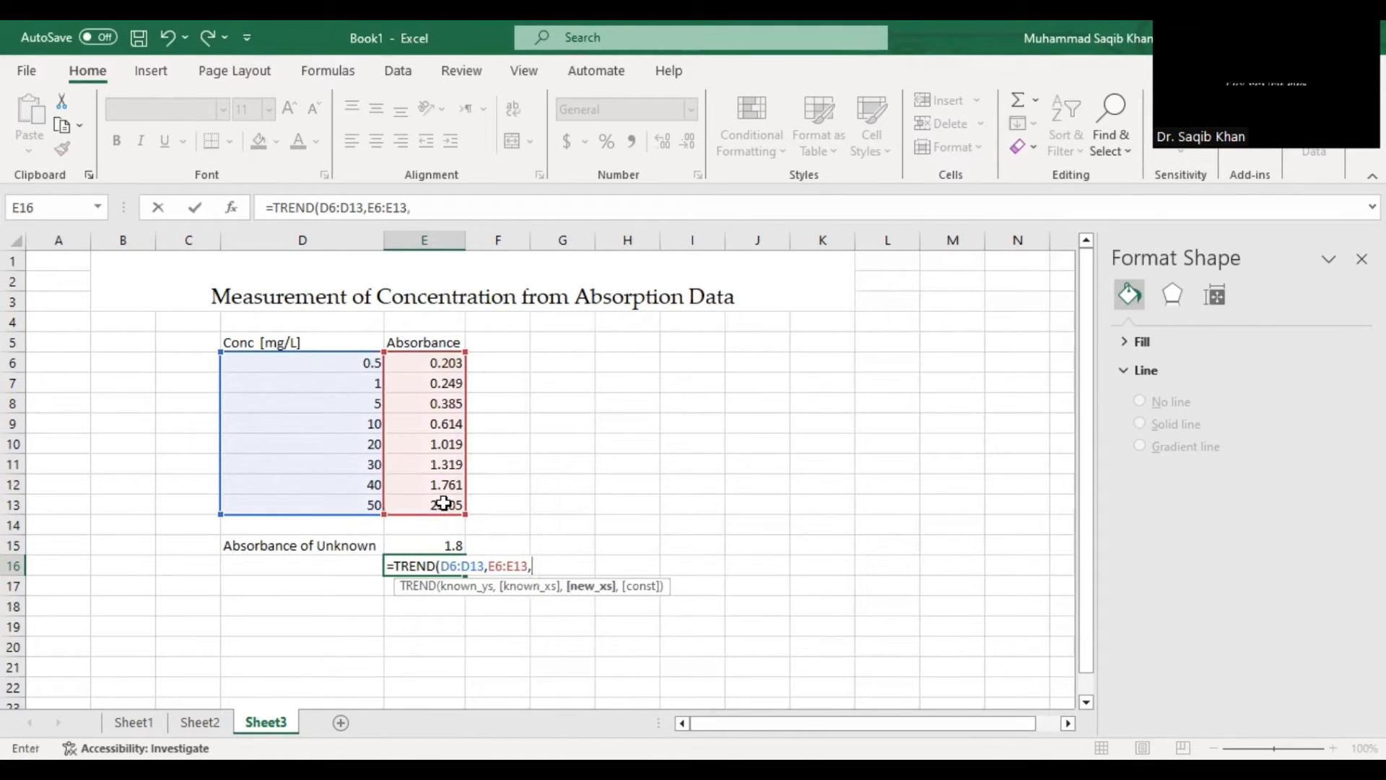
click(435, 546)
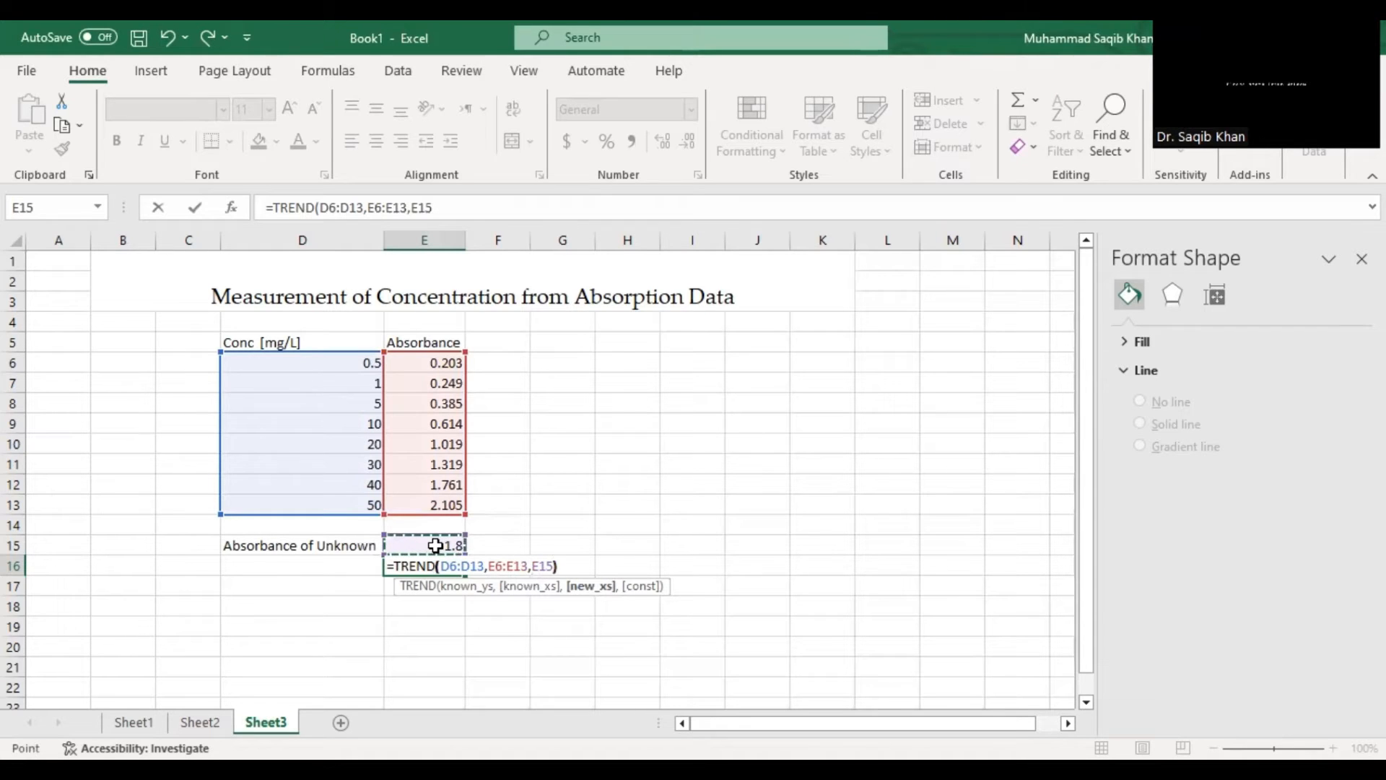
key(Return)
click(419, 568)
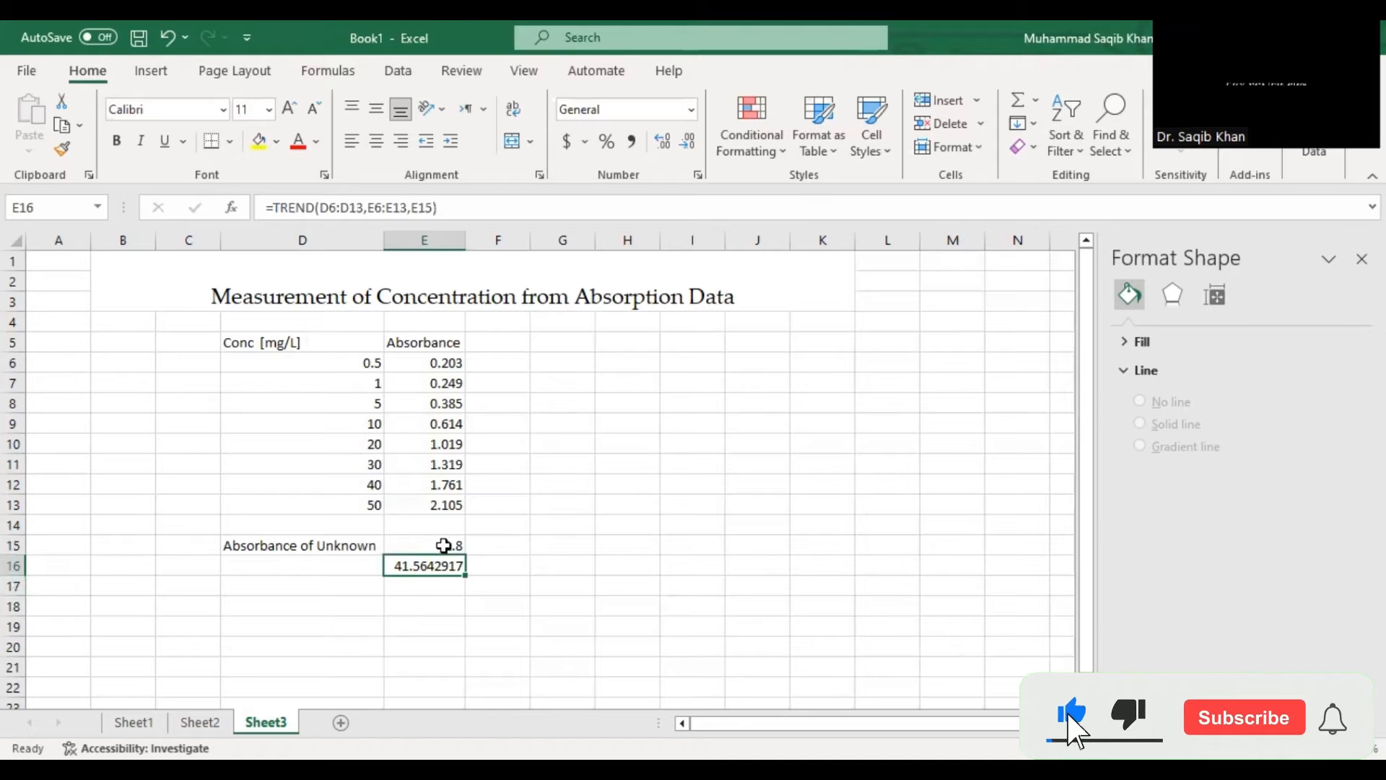
drag(364, 362, 443, 503)
click(424, 566)
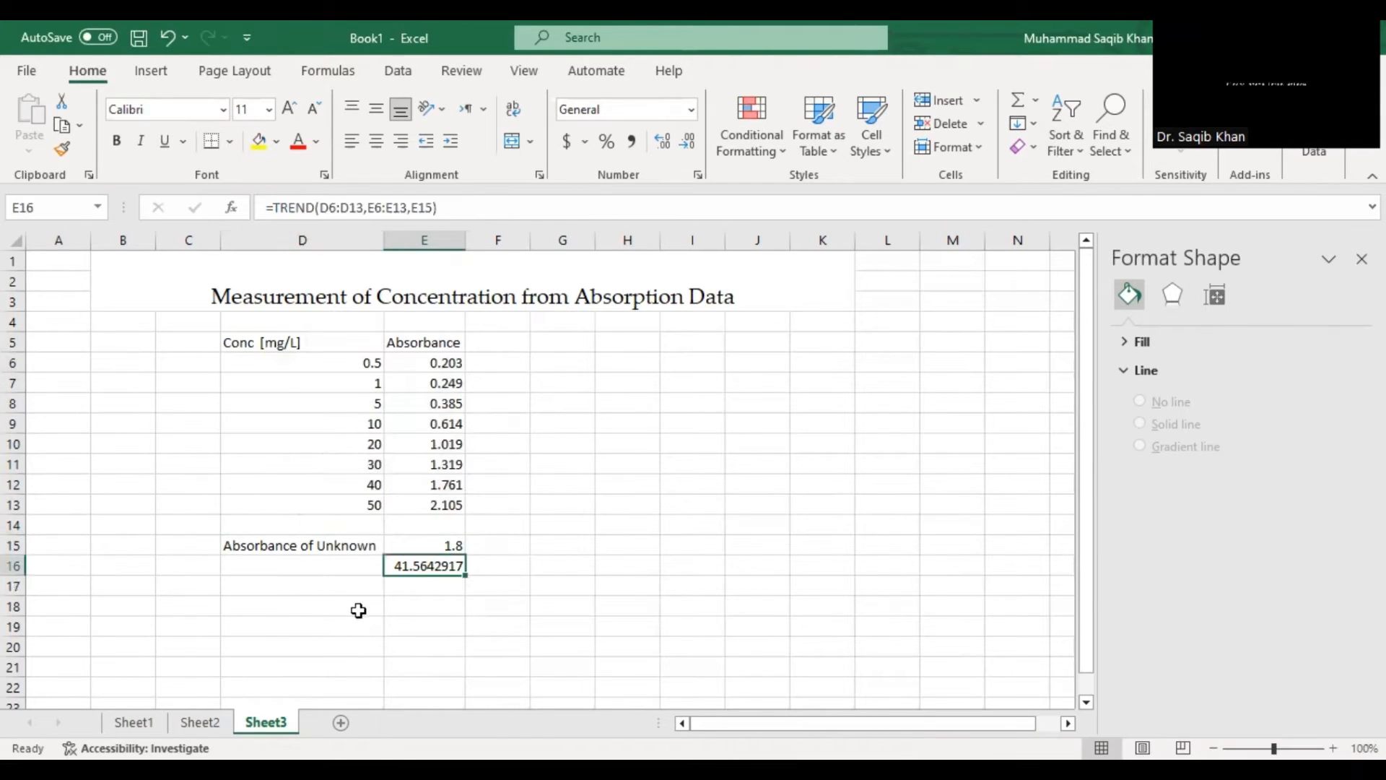
Enter 0.952 in F15 as the absorbance of a second unknown sample.
click(506, 547)
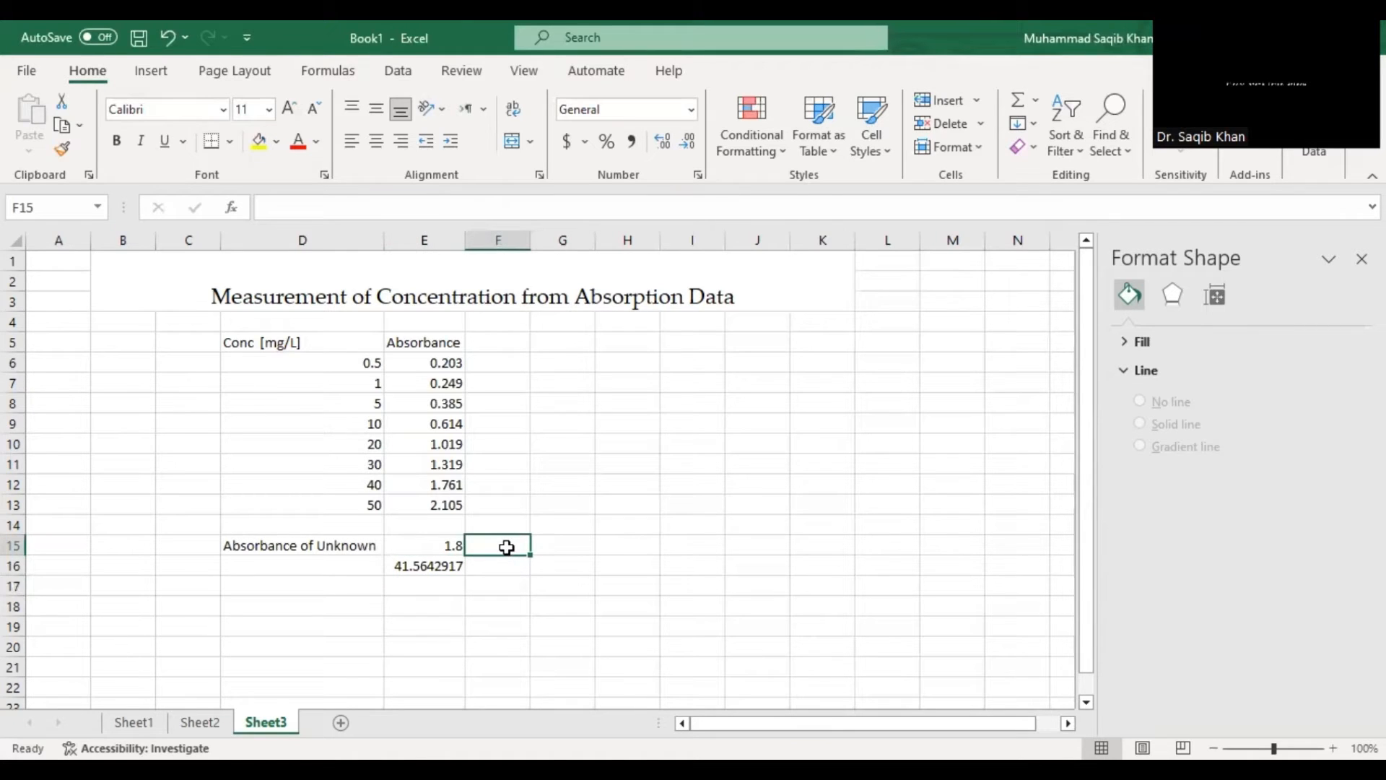
text(0.952)
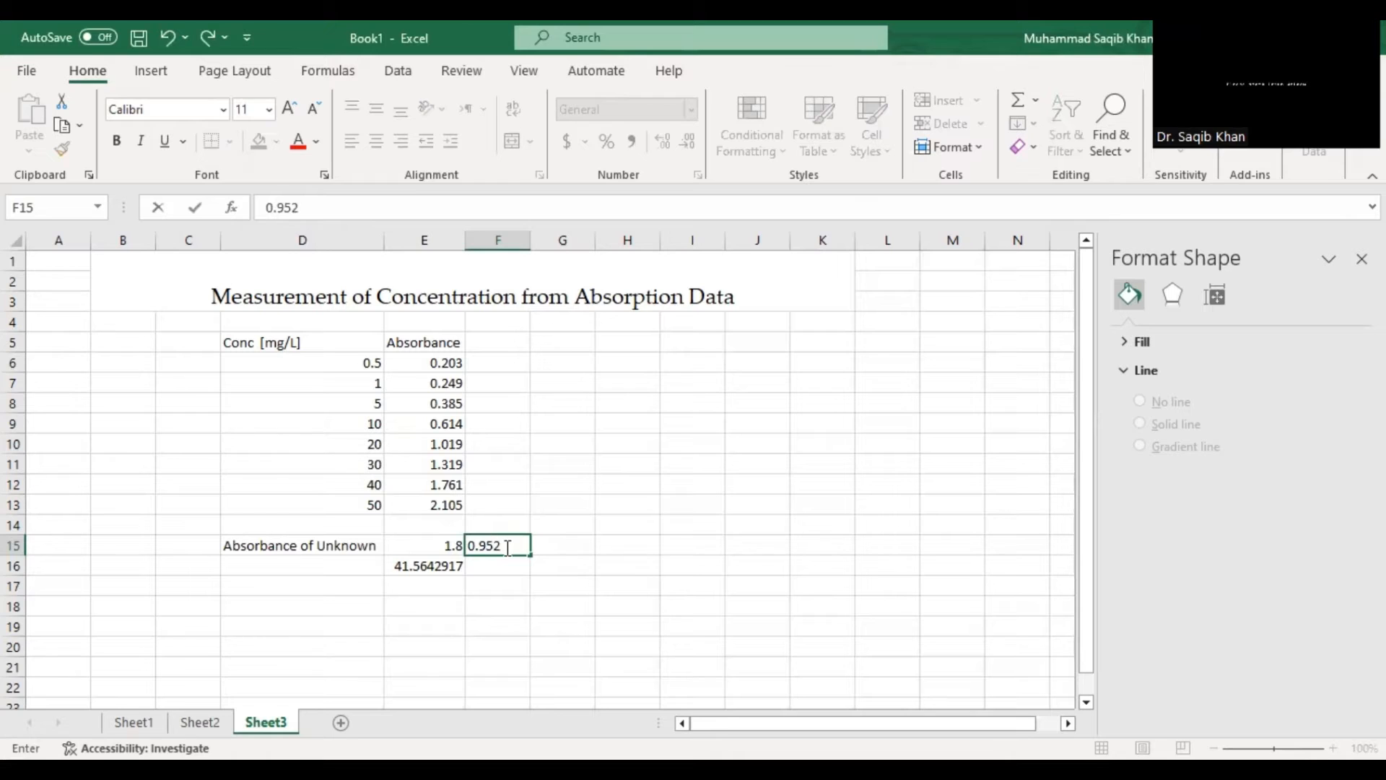
click(500, 572)
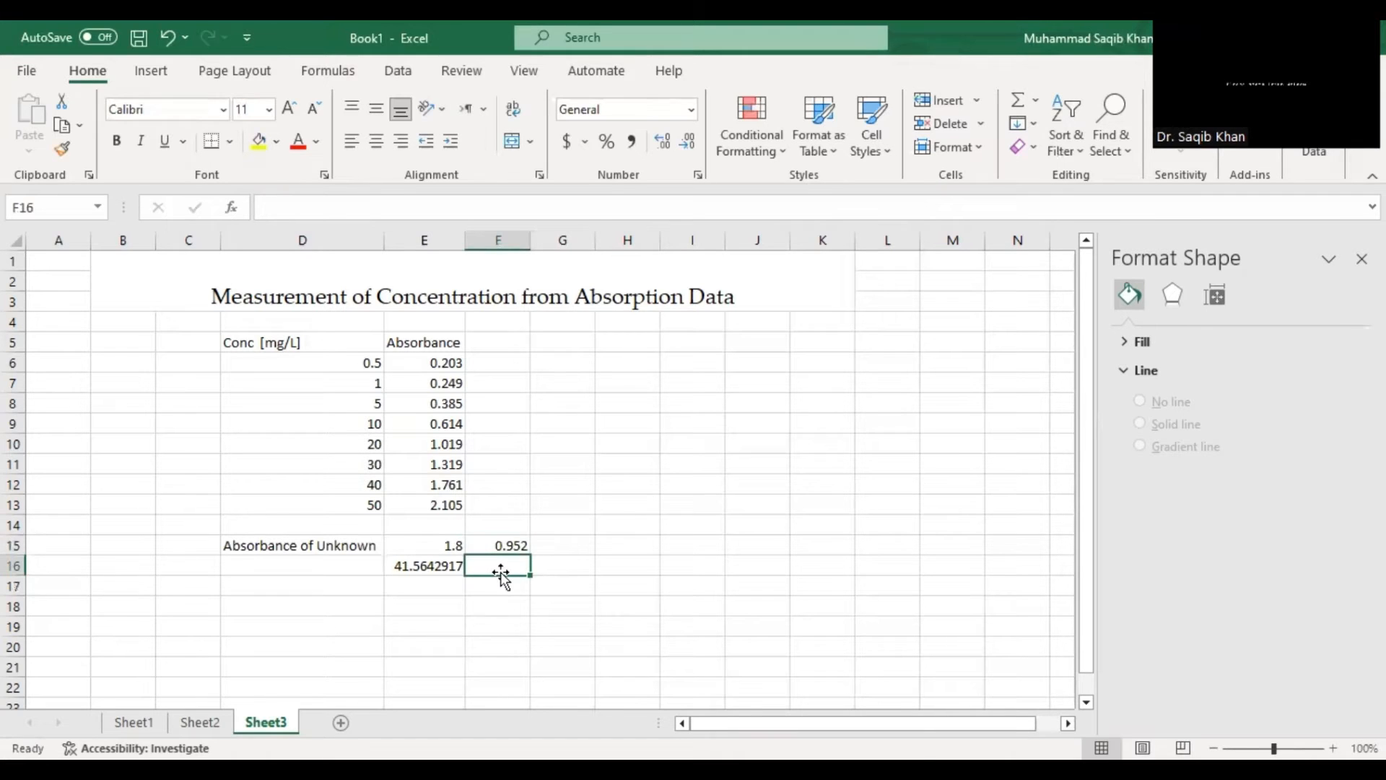
Calculate the second unknown's concentration in F16 with TREND, using D6:D13 as known ys, E6:E13 as known xs and F15 as new x.
text(=)
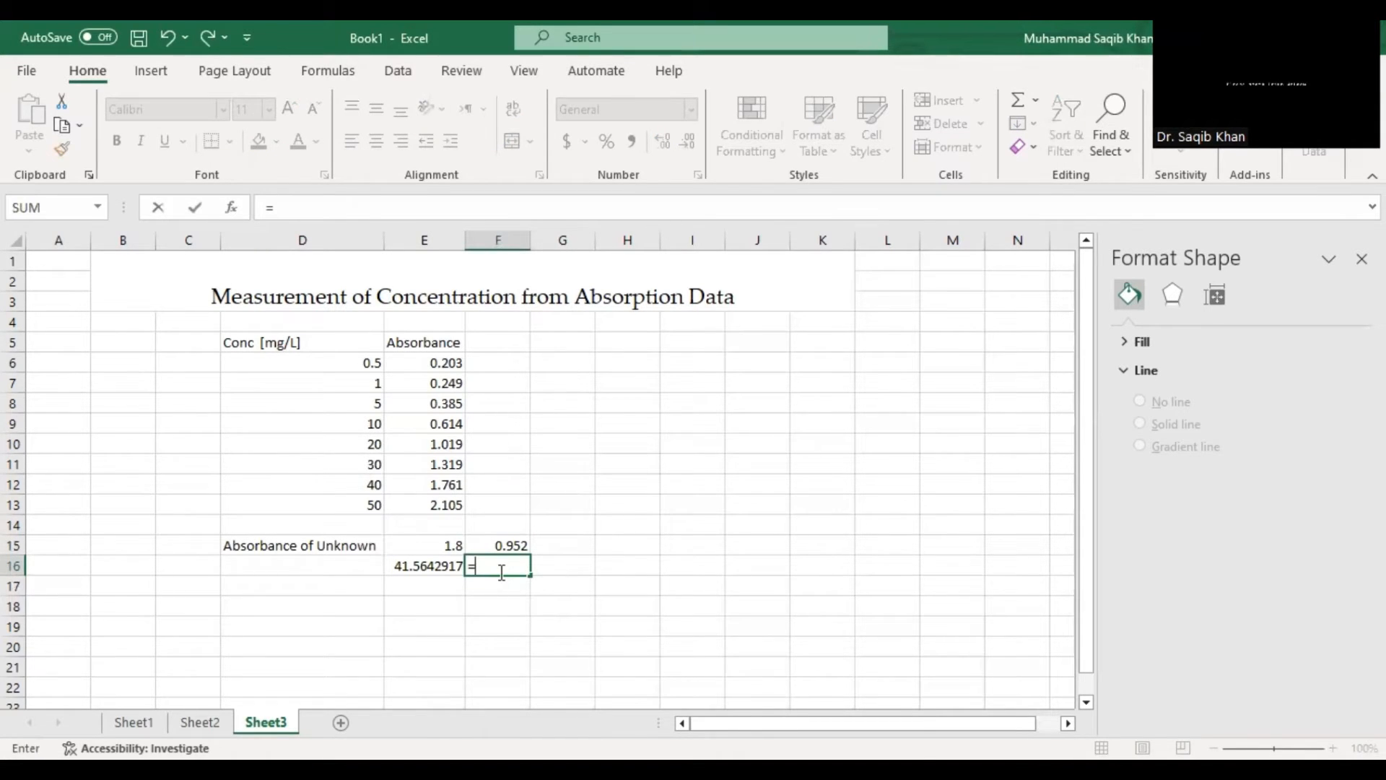
text(t)
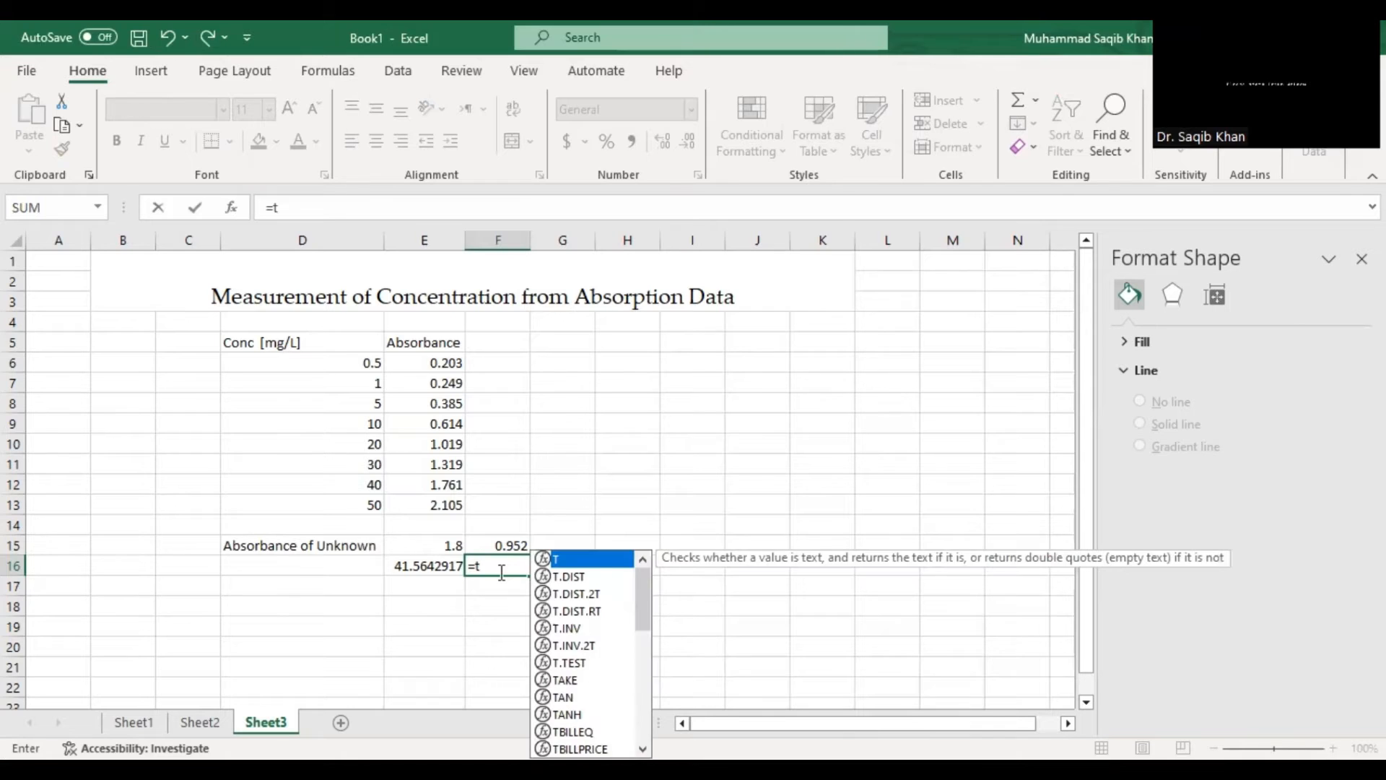
text(re)
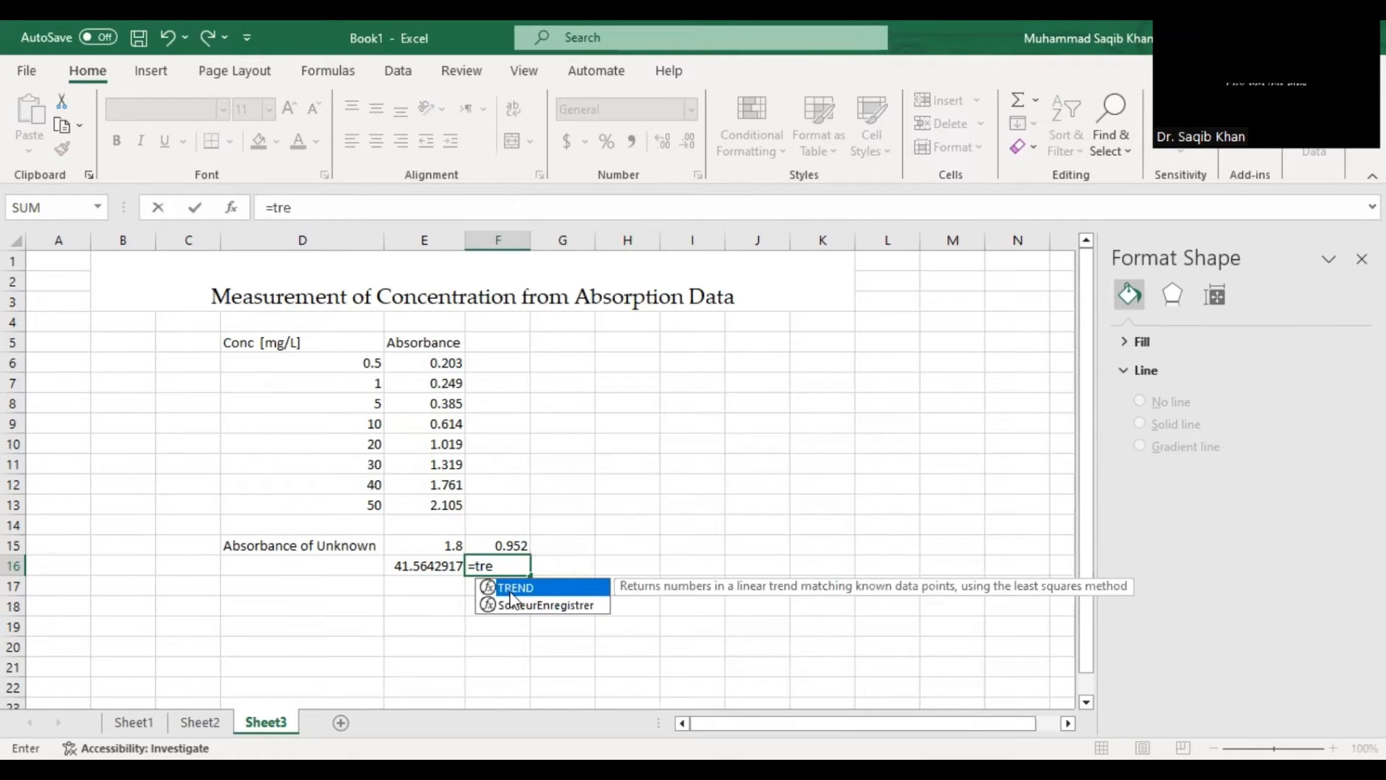
key(Tab)
click(357, 359)
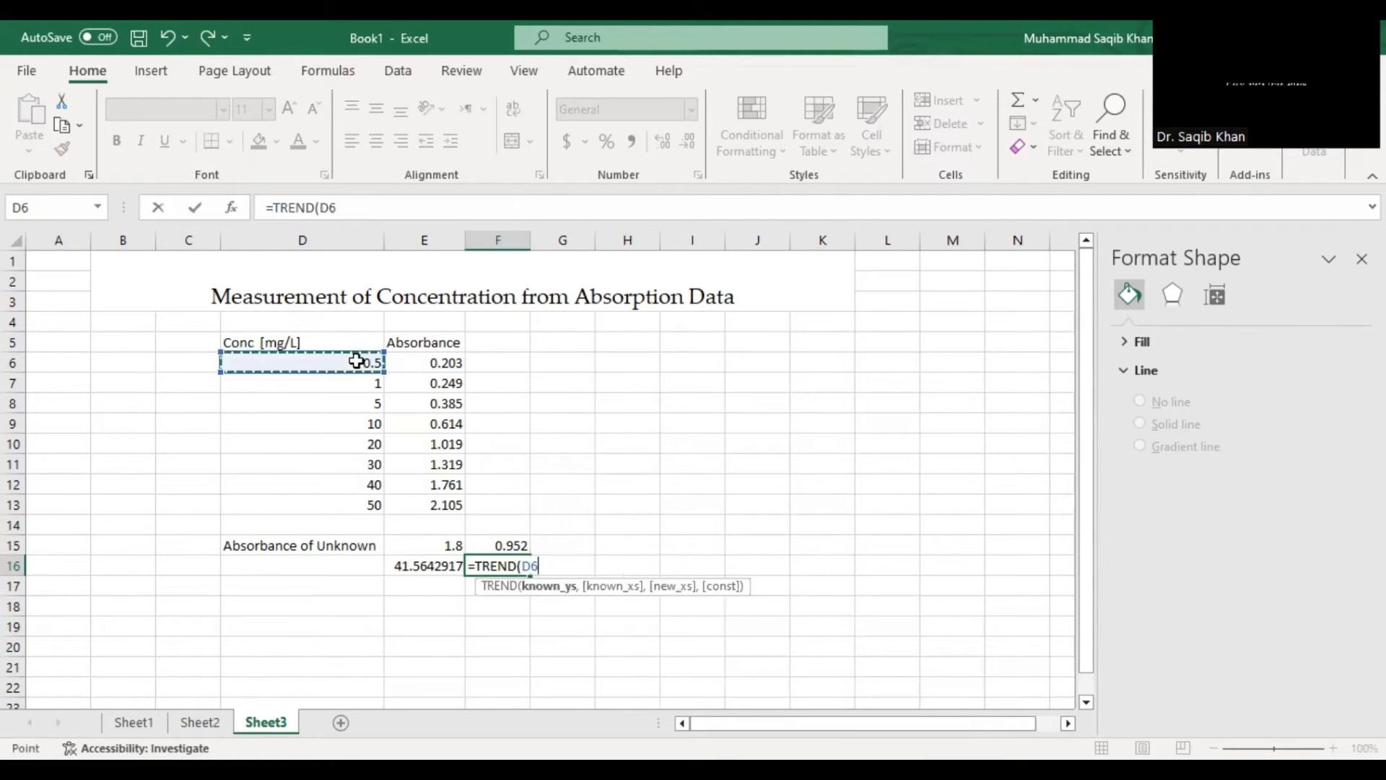
shift+click(354, 499)
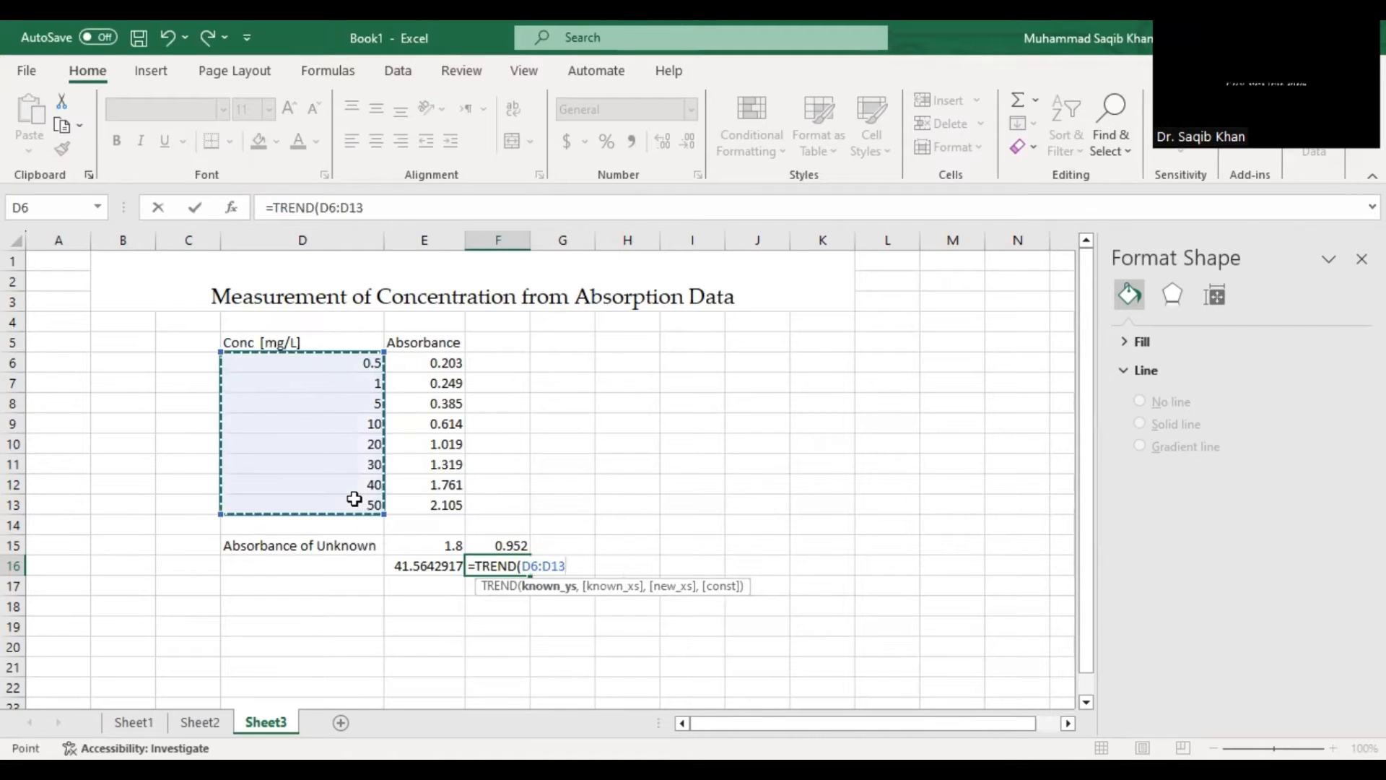
text(,)
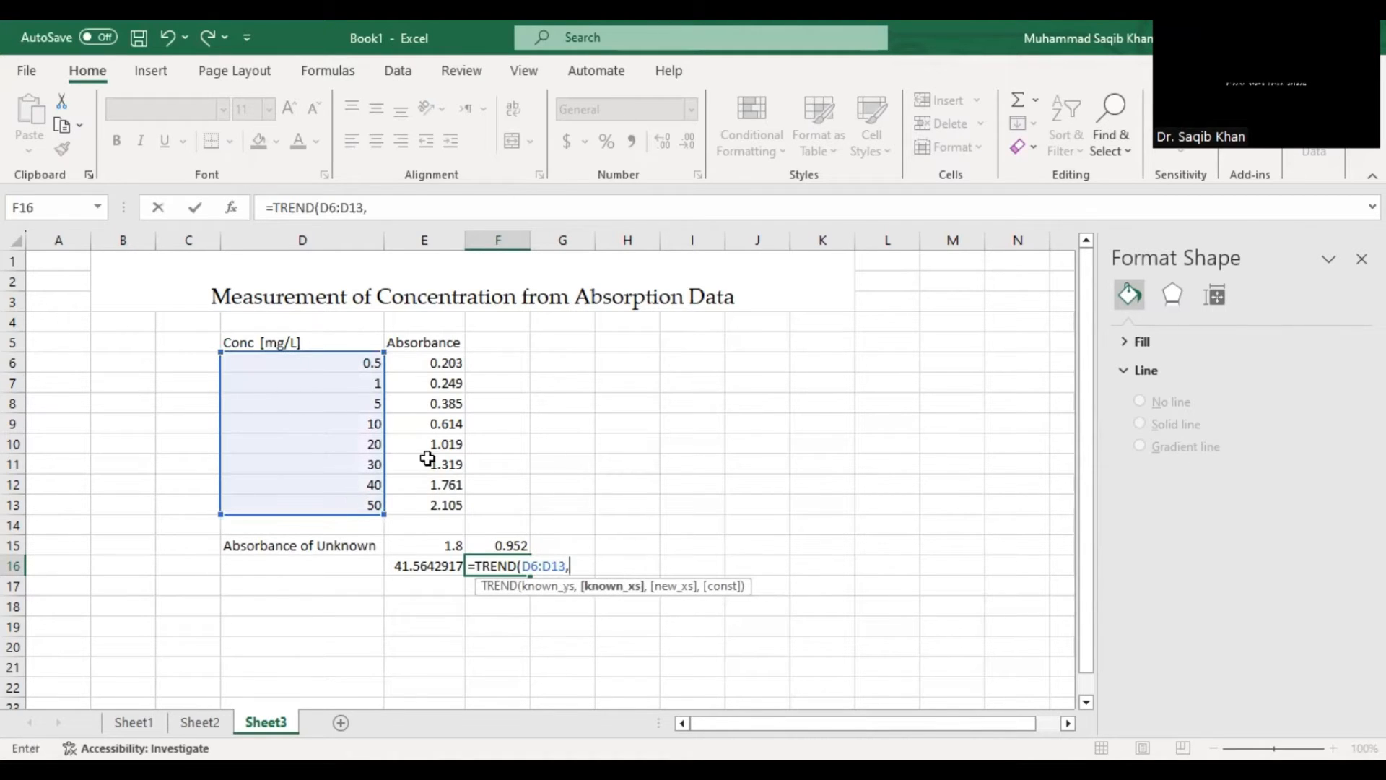
click(433, 361)
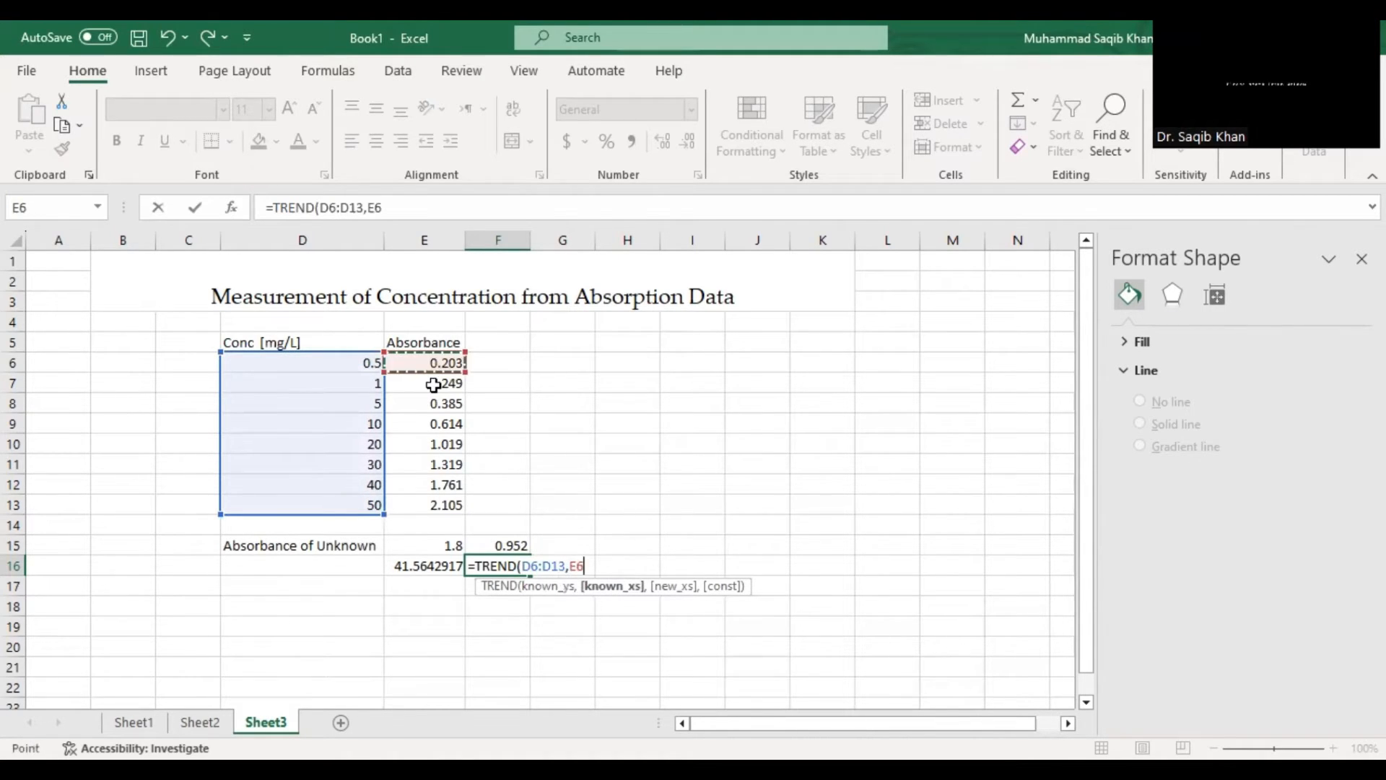
shift+click(430, 500)
text(,)
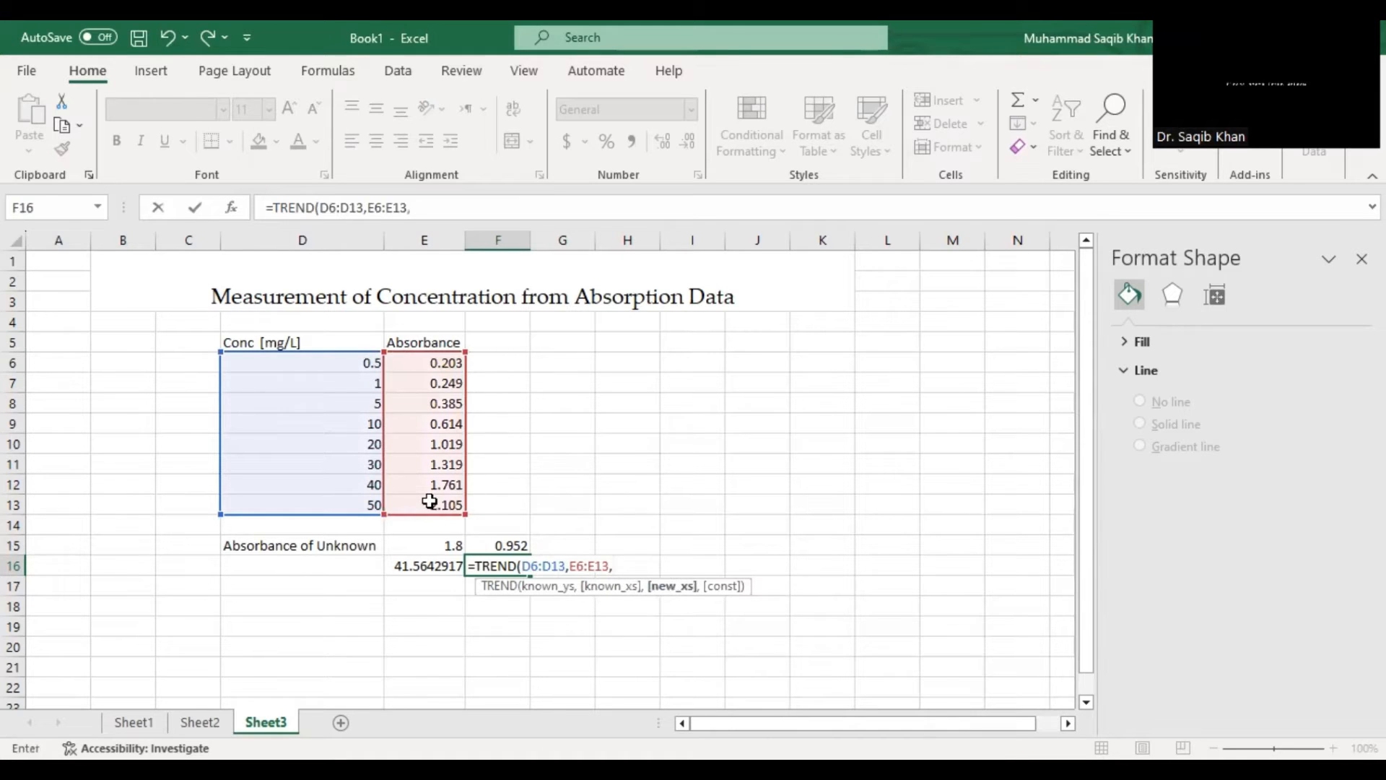
click(504, 544)
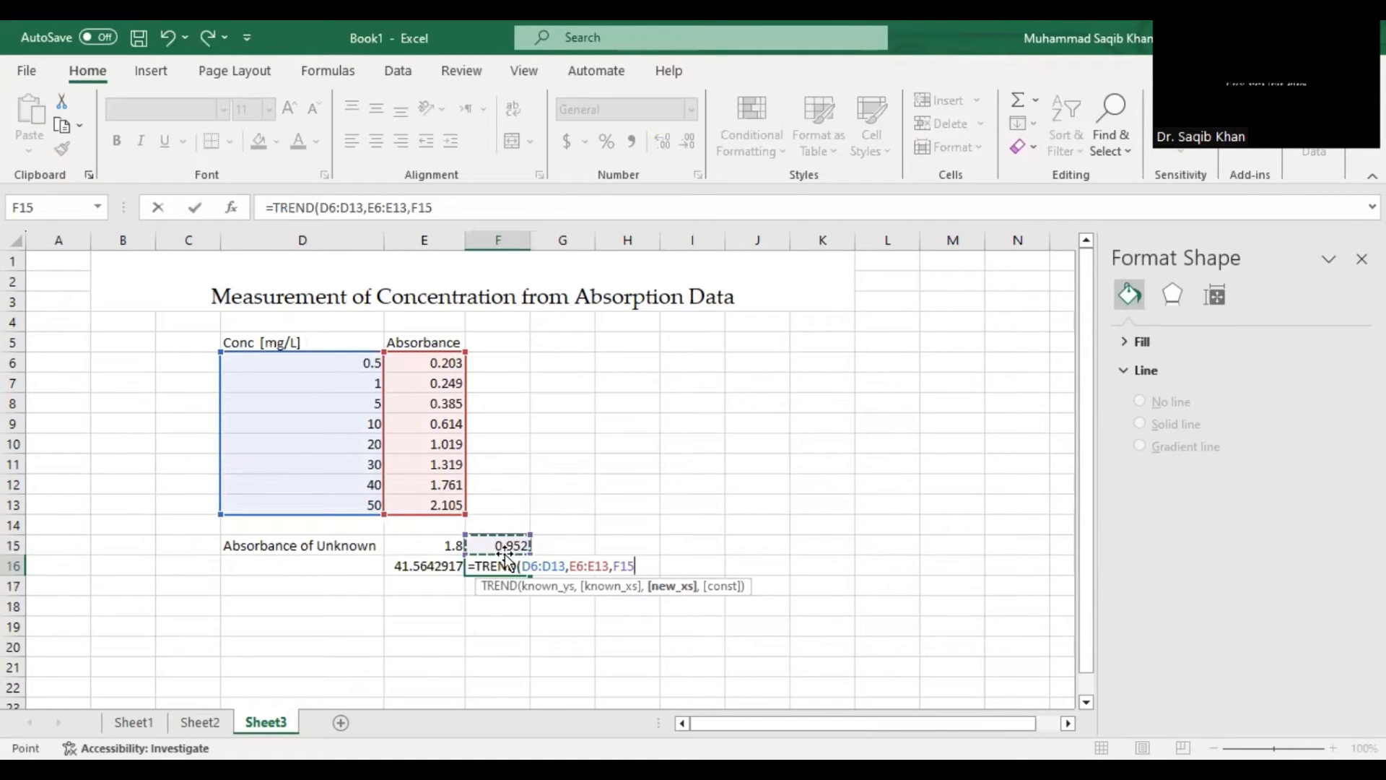
text())
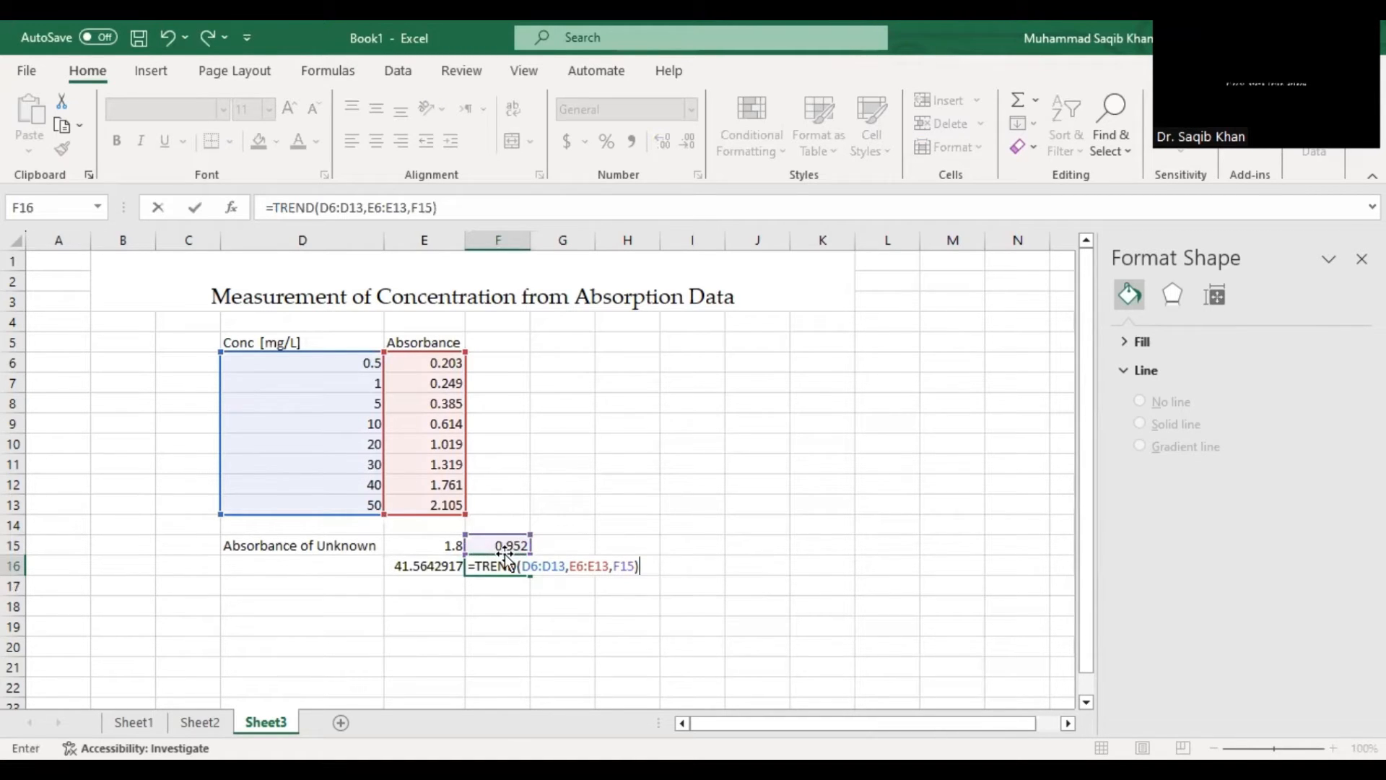
key(Return)
Compare the TREND results in E16 and F16 with their absorbances and the neighbouring points in the calibration table.
click(498, 568)
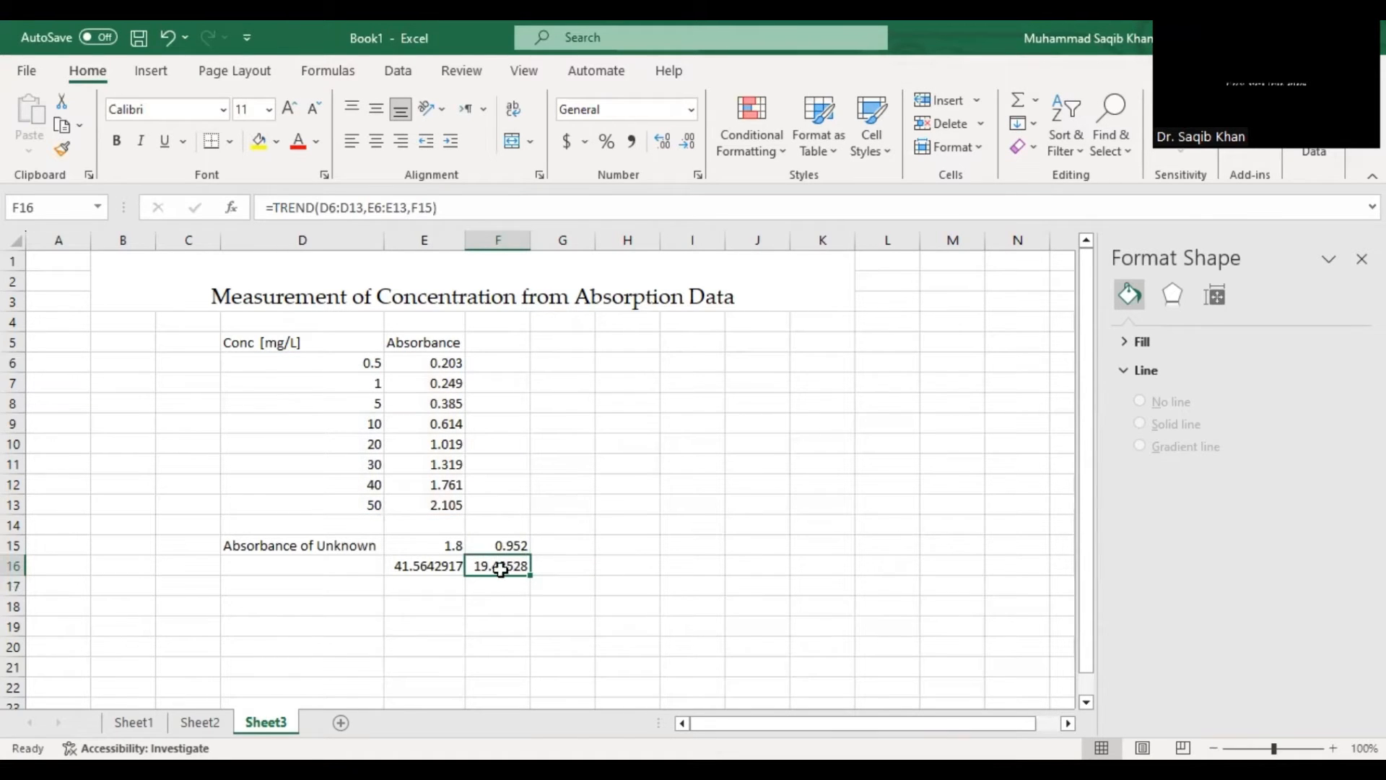
click(498, 545)
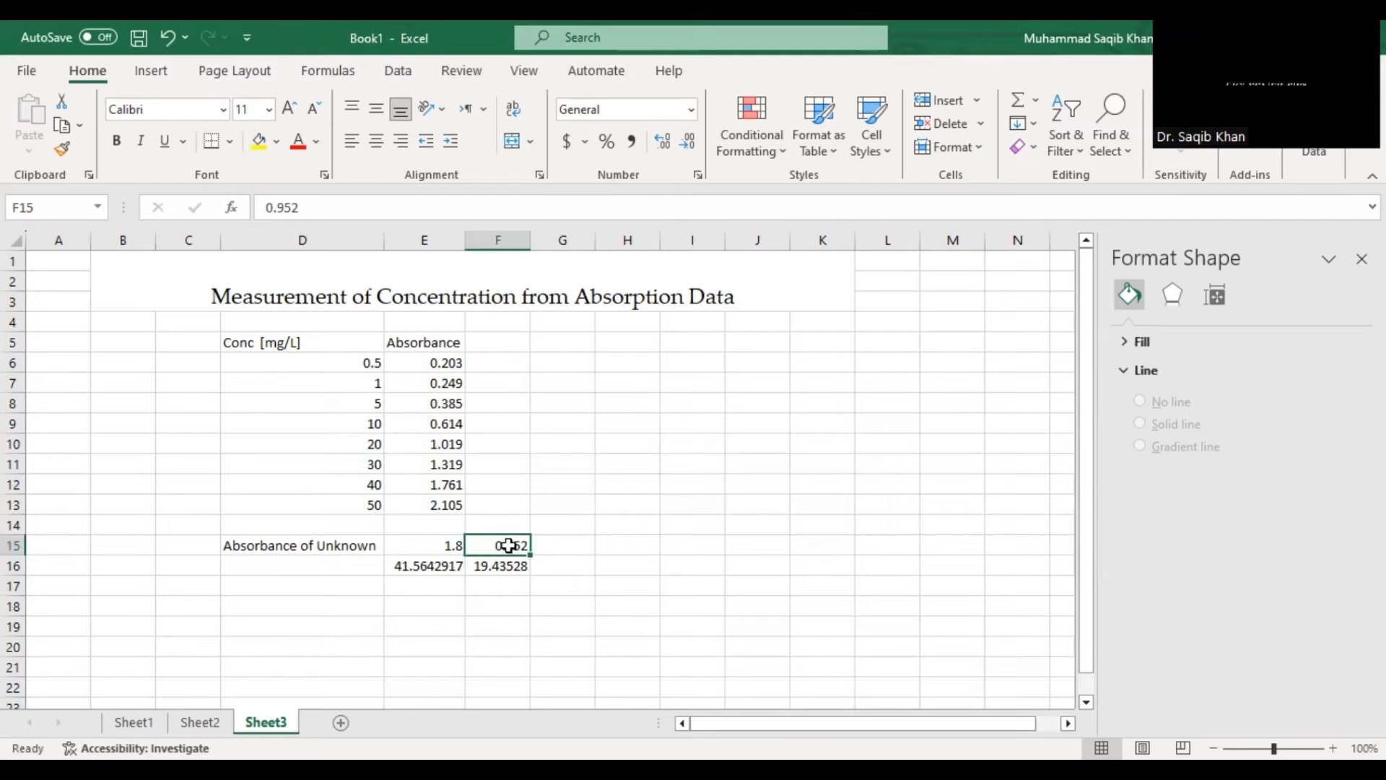
click(480, 569)
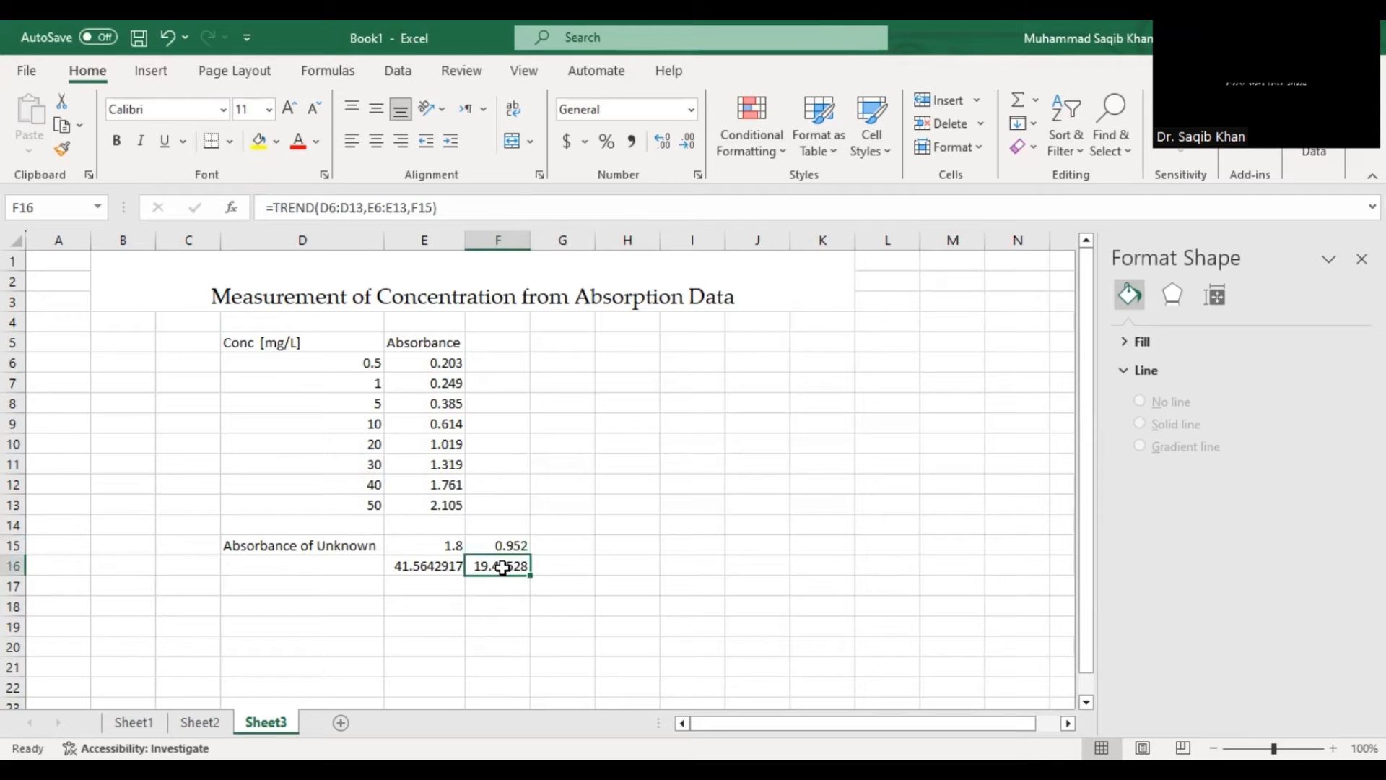
click(369, 445)
click(408, 444)
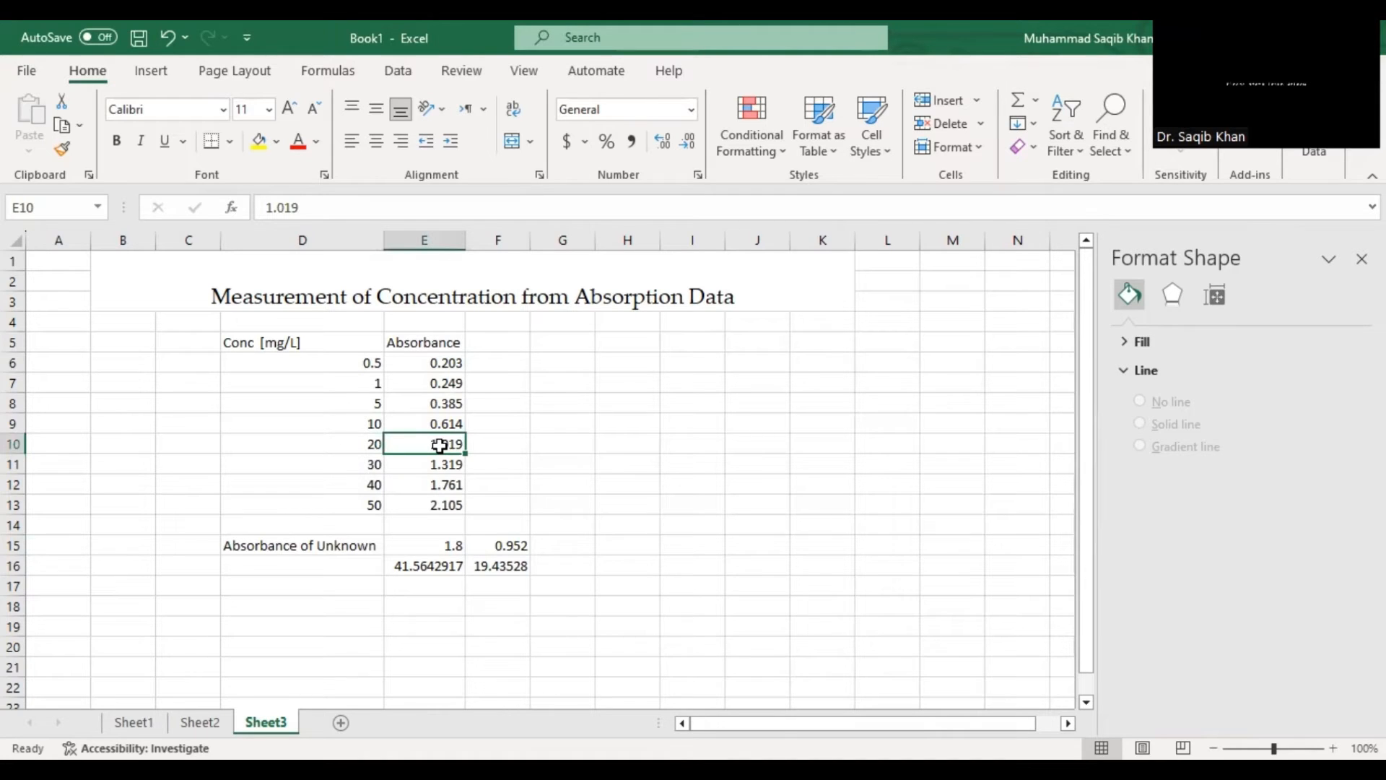
click(498, 543)
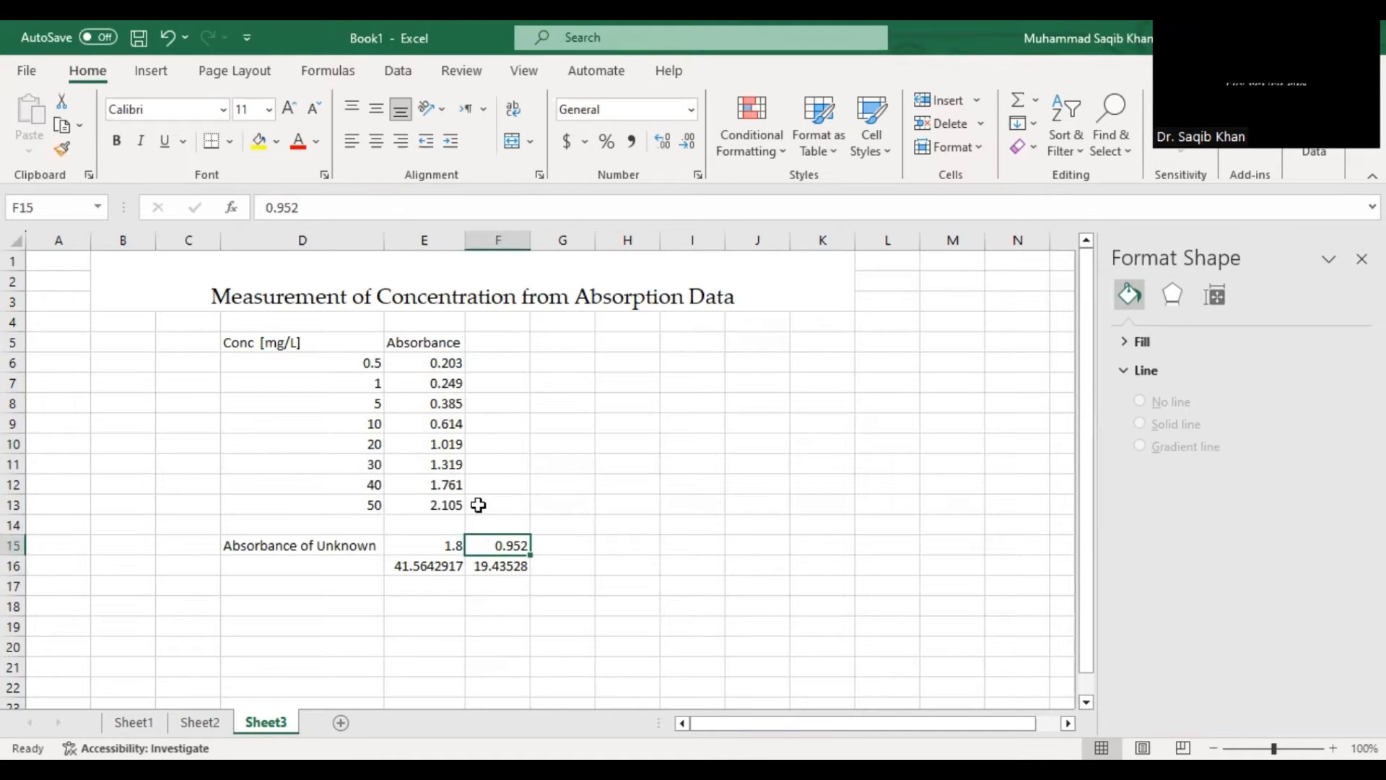
drag(327, 350, 510, 563)
click(352, 579)
click(441, 561)
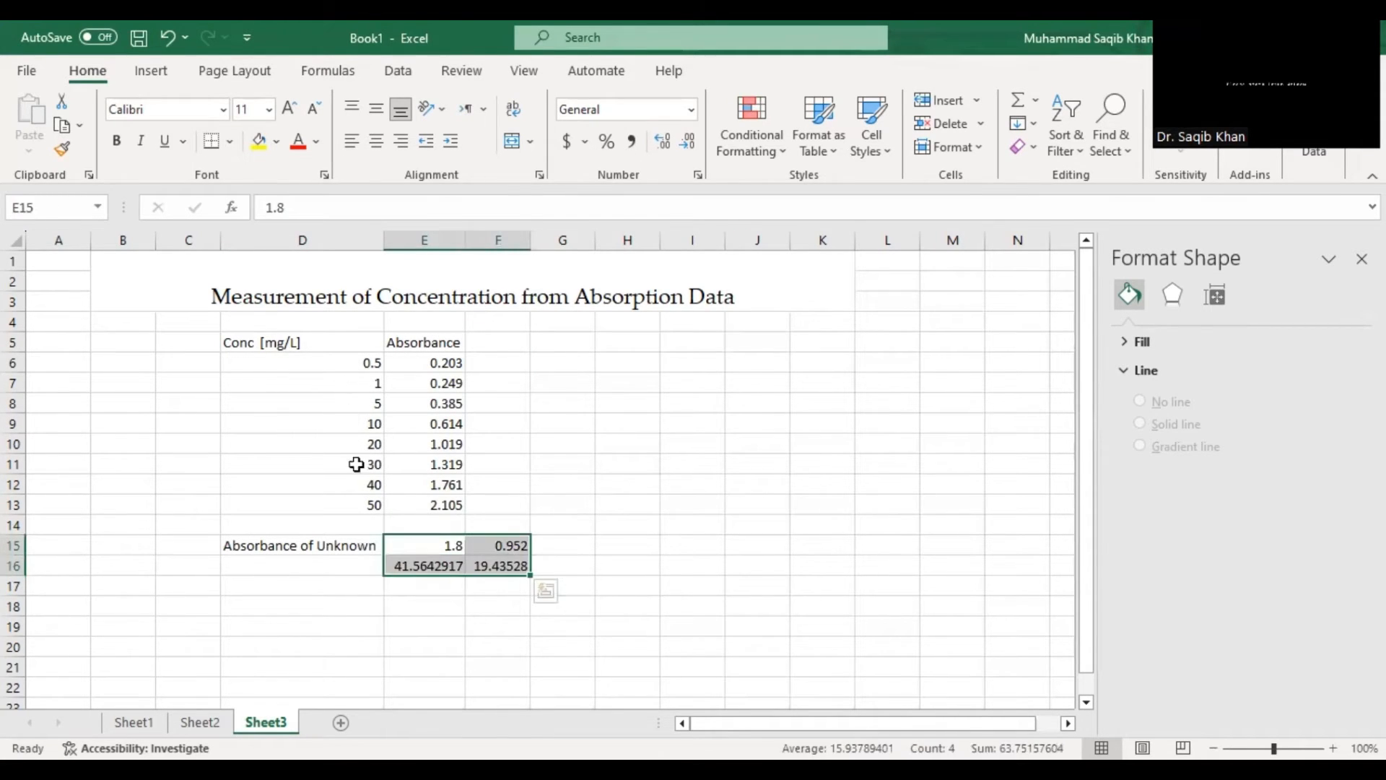
click(409, 568)
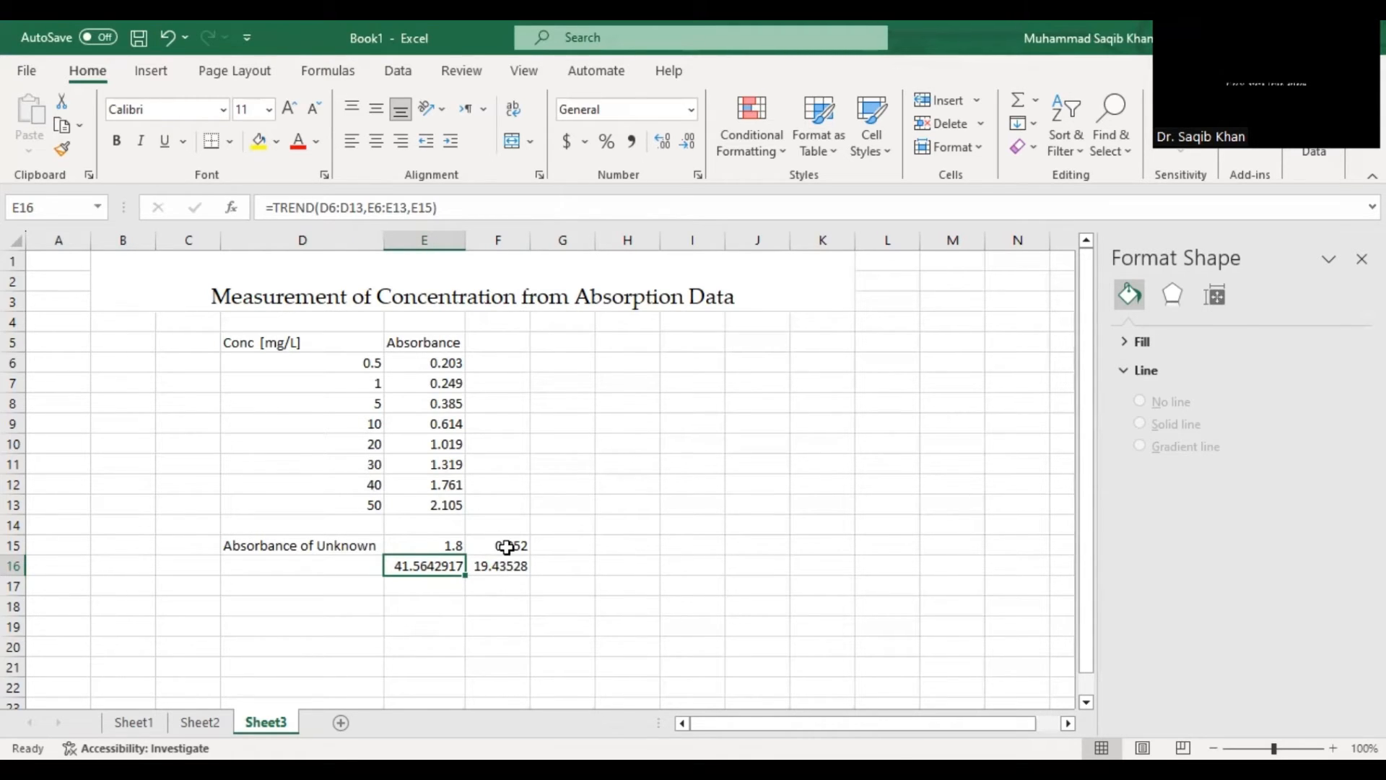
click(501, 571)
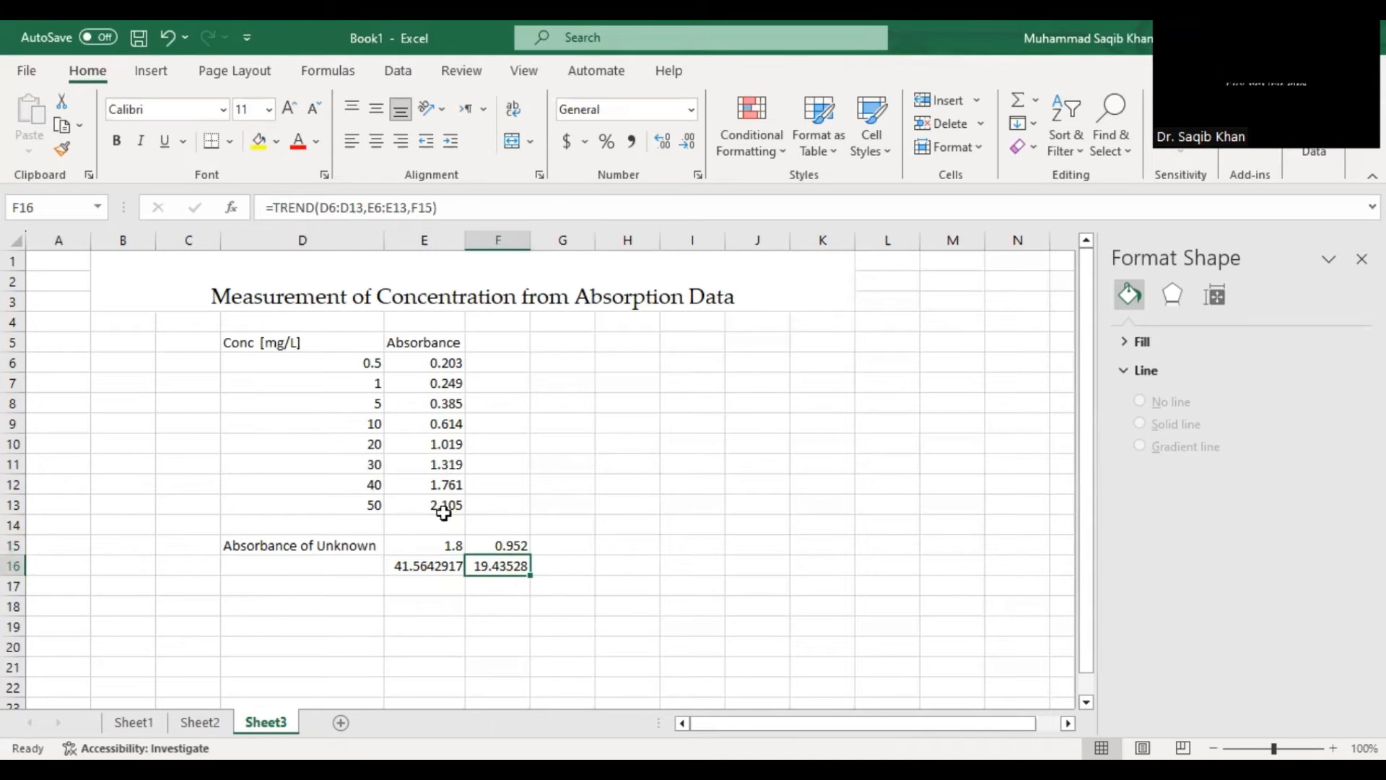
Insert a markers-only scatter chart of the calibration data in D5:E13 and place it beside the table, clear of the data.
click(320, 345)
drag(320, 345, 427, 508)
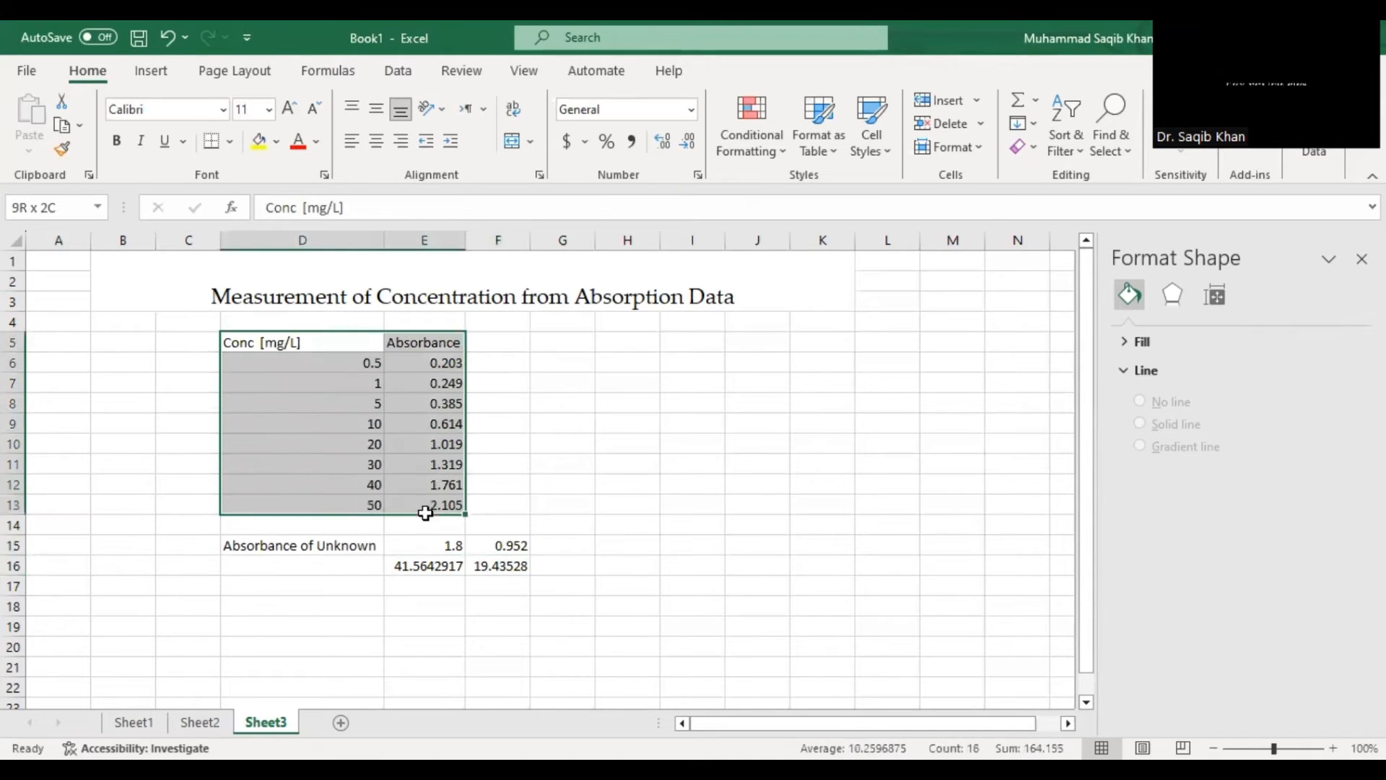
click(148, 72)
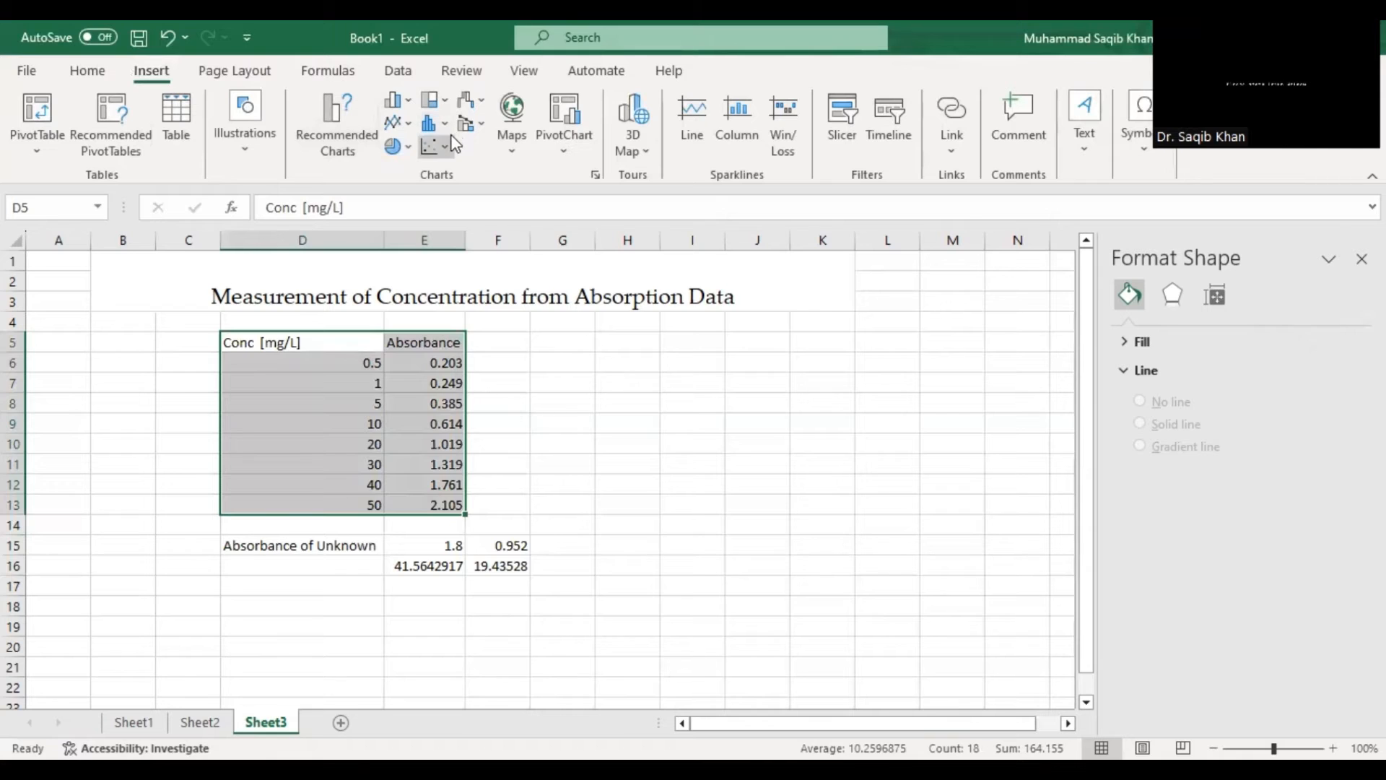
click(431, 147)
click(448, 219)
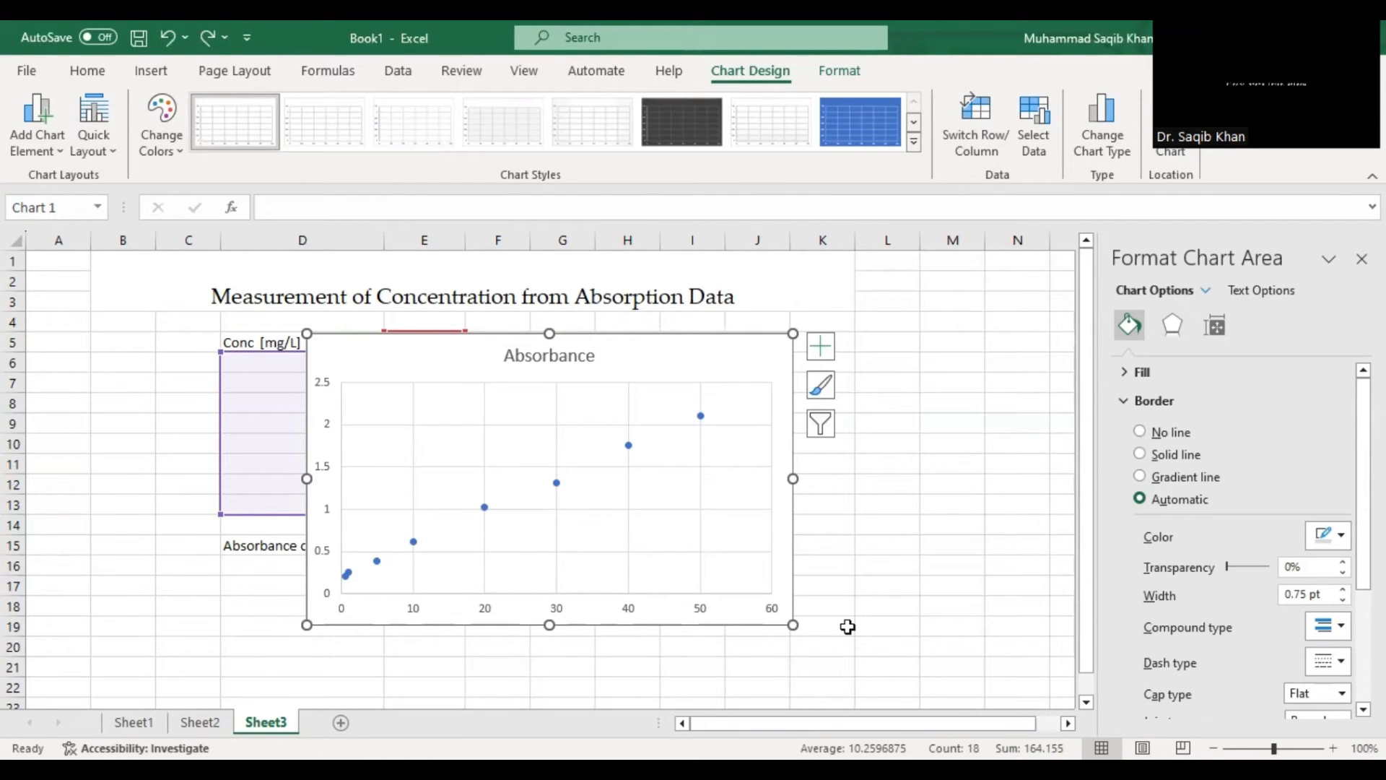
mouse_move(659, 367)
mouse_down()
mouse_move(841, 384)
mouse_move(887, 322)
mouse_up()
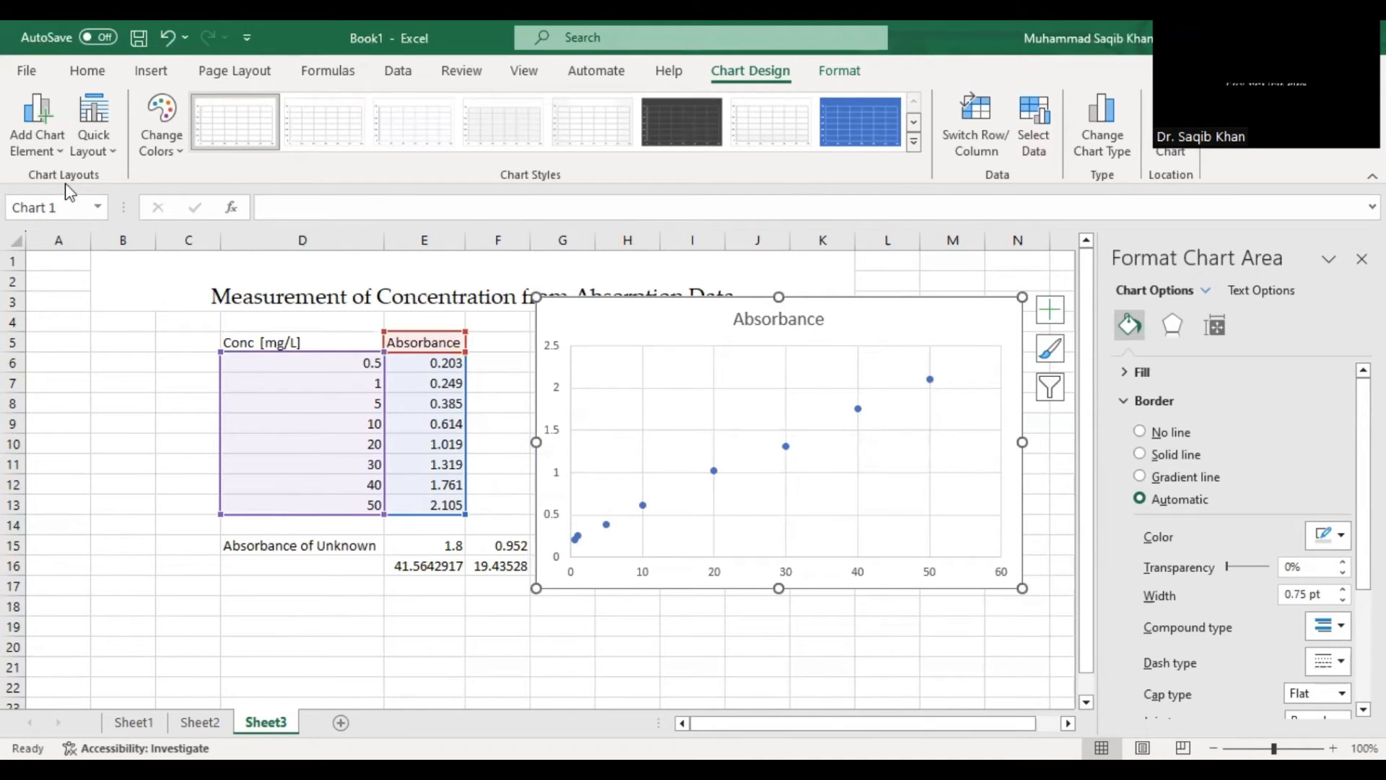
Add primary horizontal and primary vertical axis titles to the scatter chart.
click(47, 140)
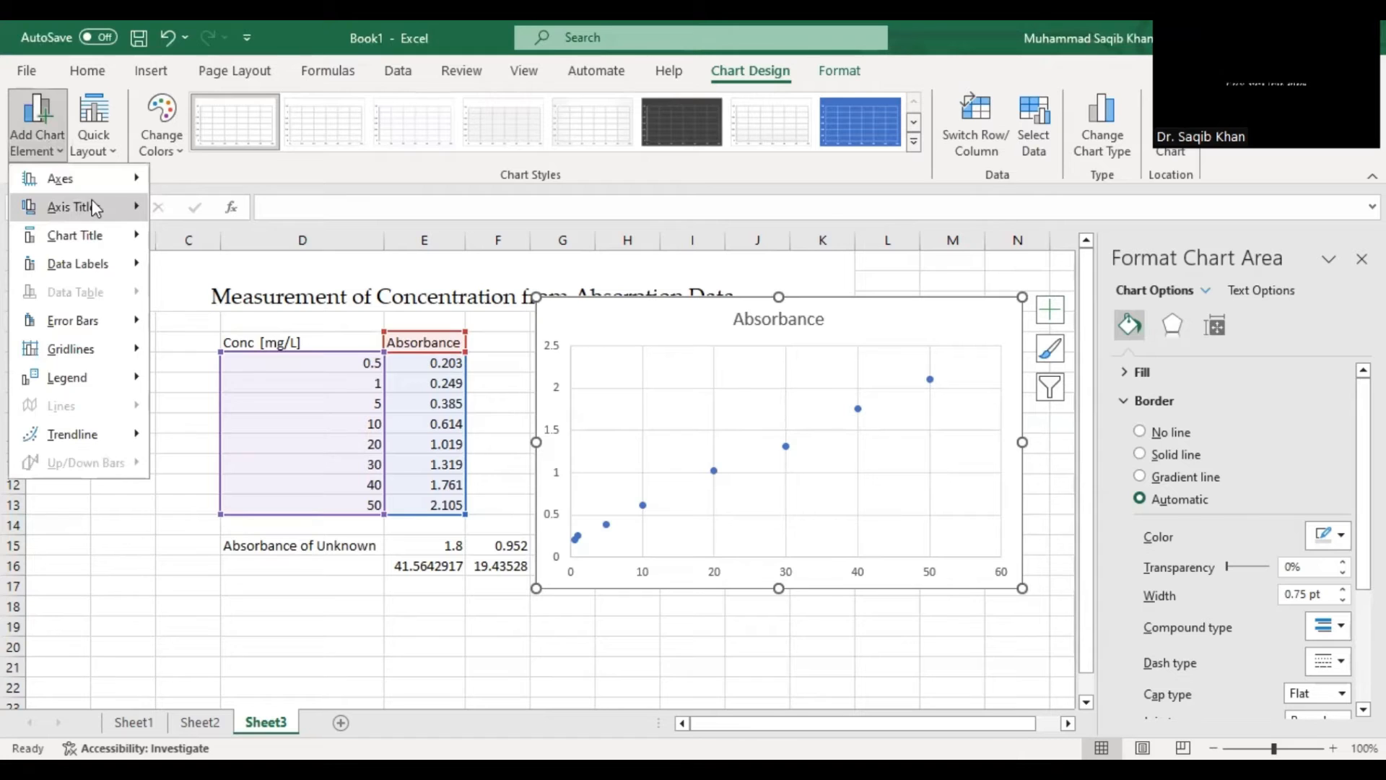
mouse_move(92, 199)
click(222, 218)
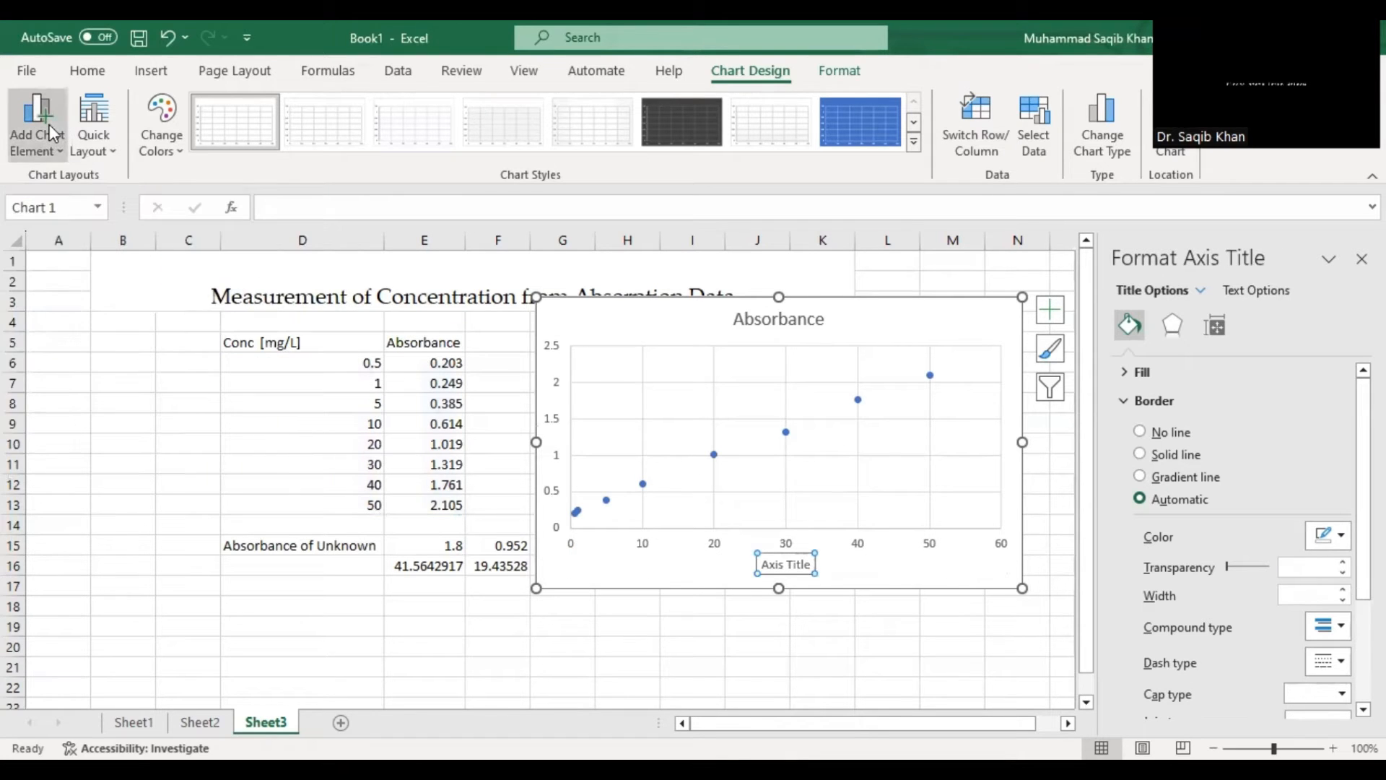
click(51, 134)
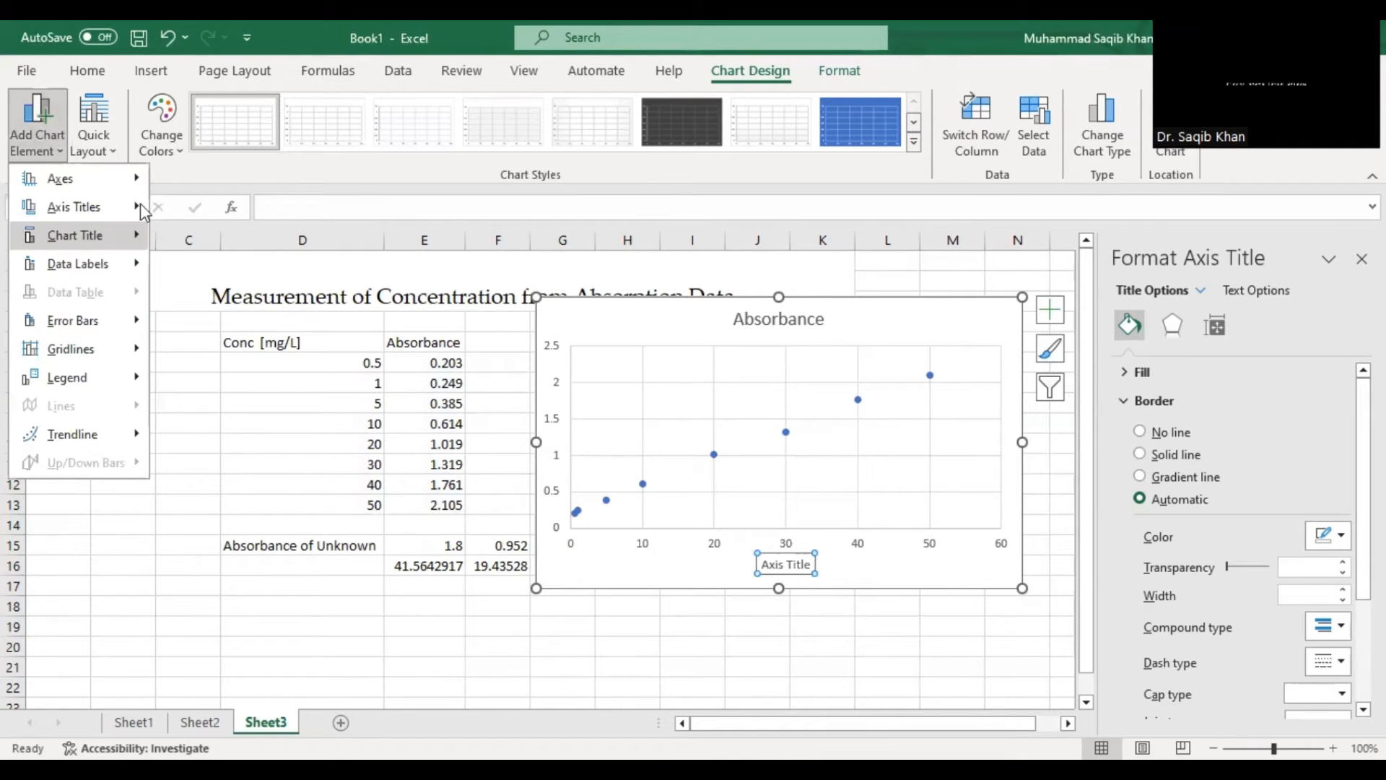
mouse_move(140, 203)
click(223, 267)
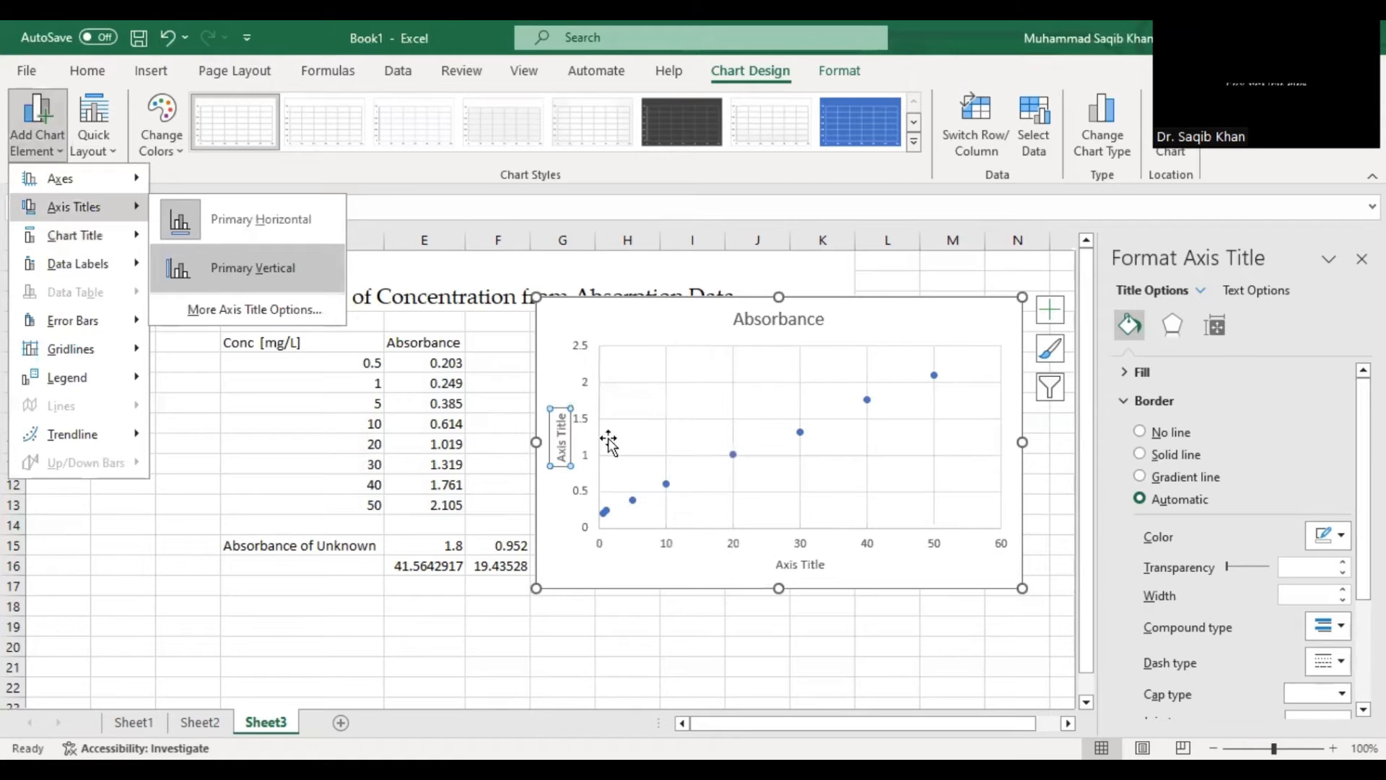
Set the chart's horizontal axis title to "Concentration (mg/L)".
click(803, 565)
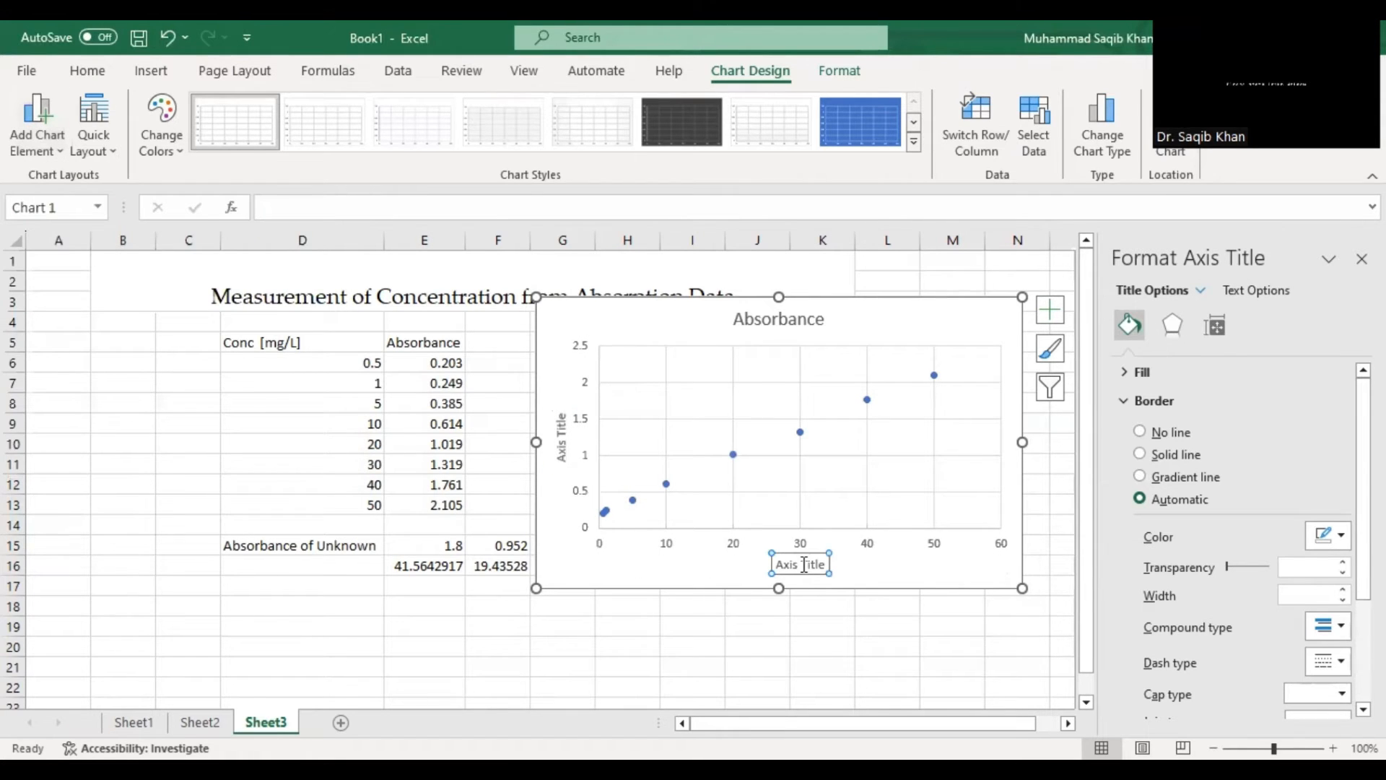
triple_click(803, 564)
text(Con)
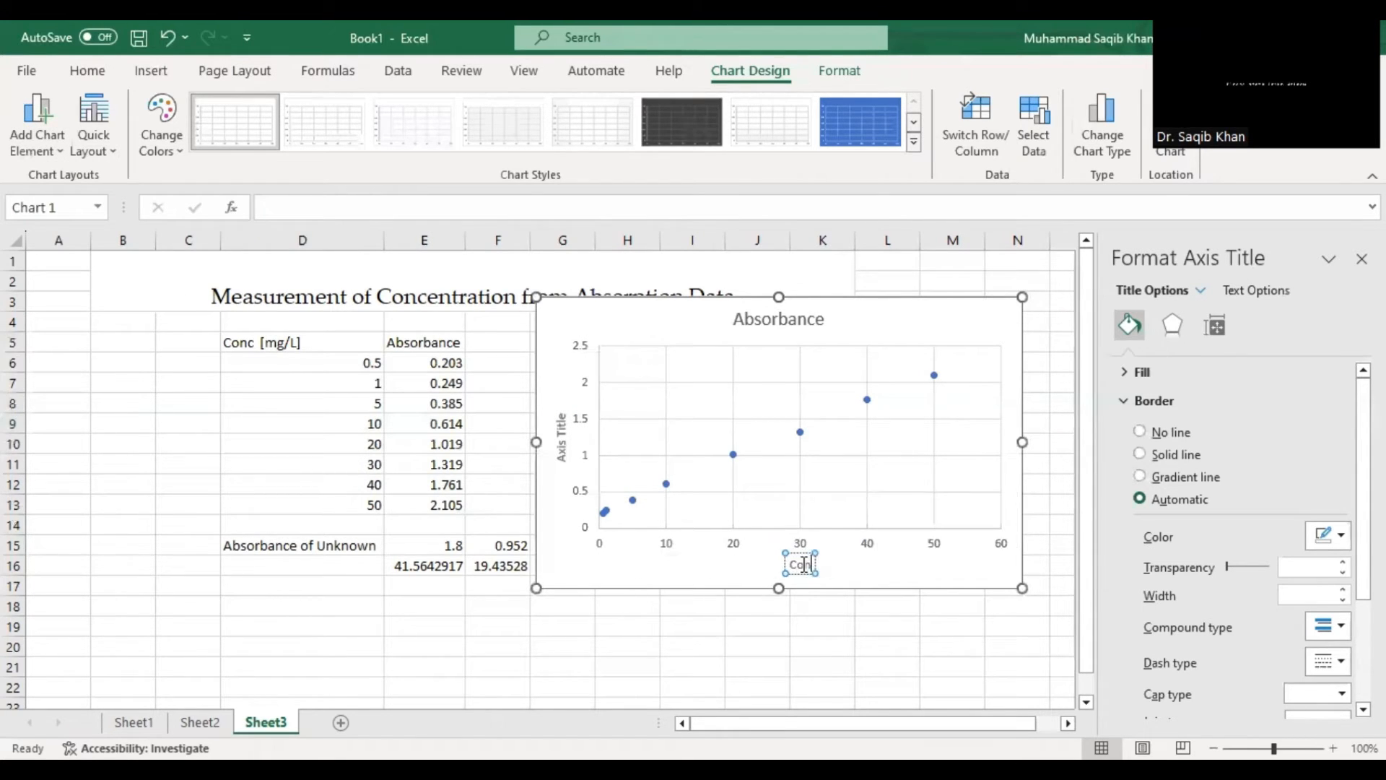
text(centra)
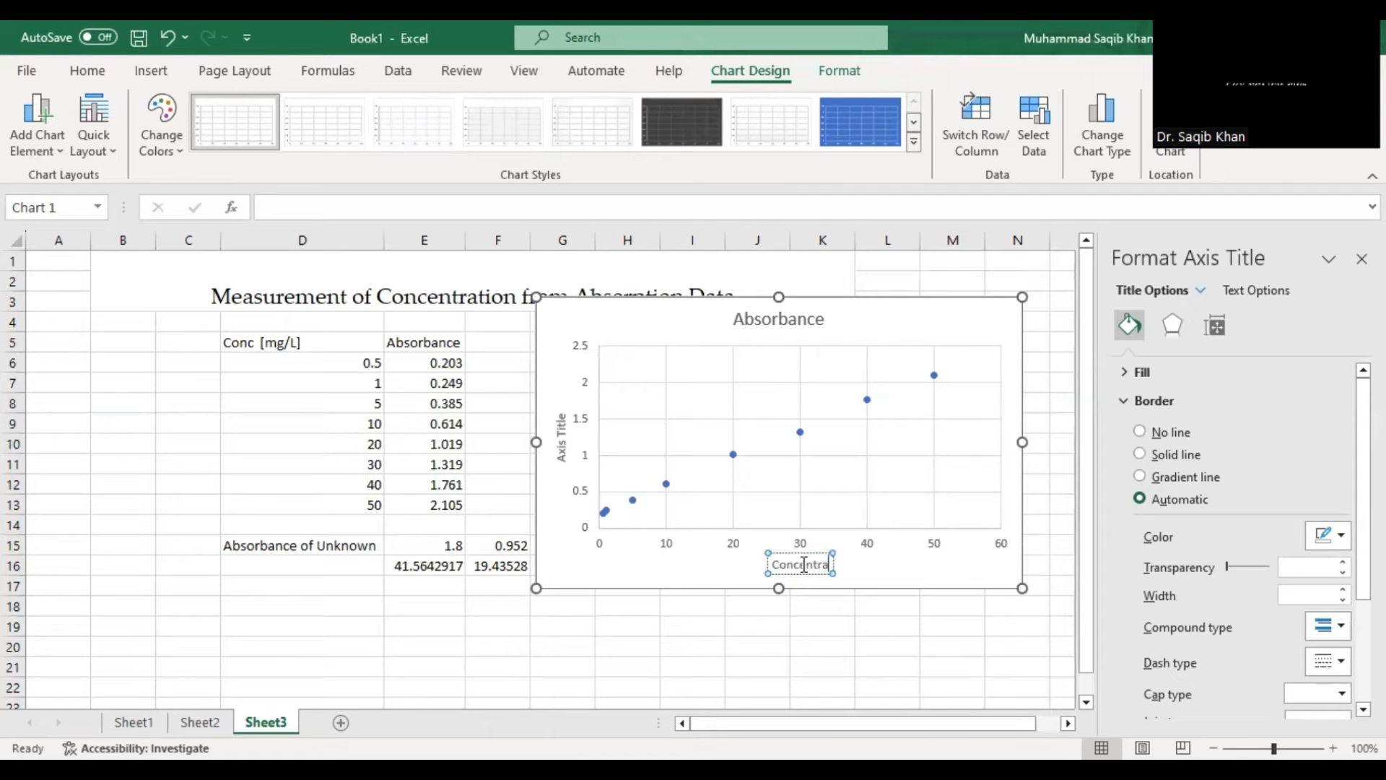
text(tion (mg)
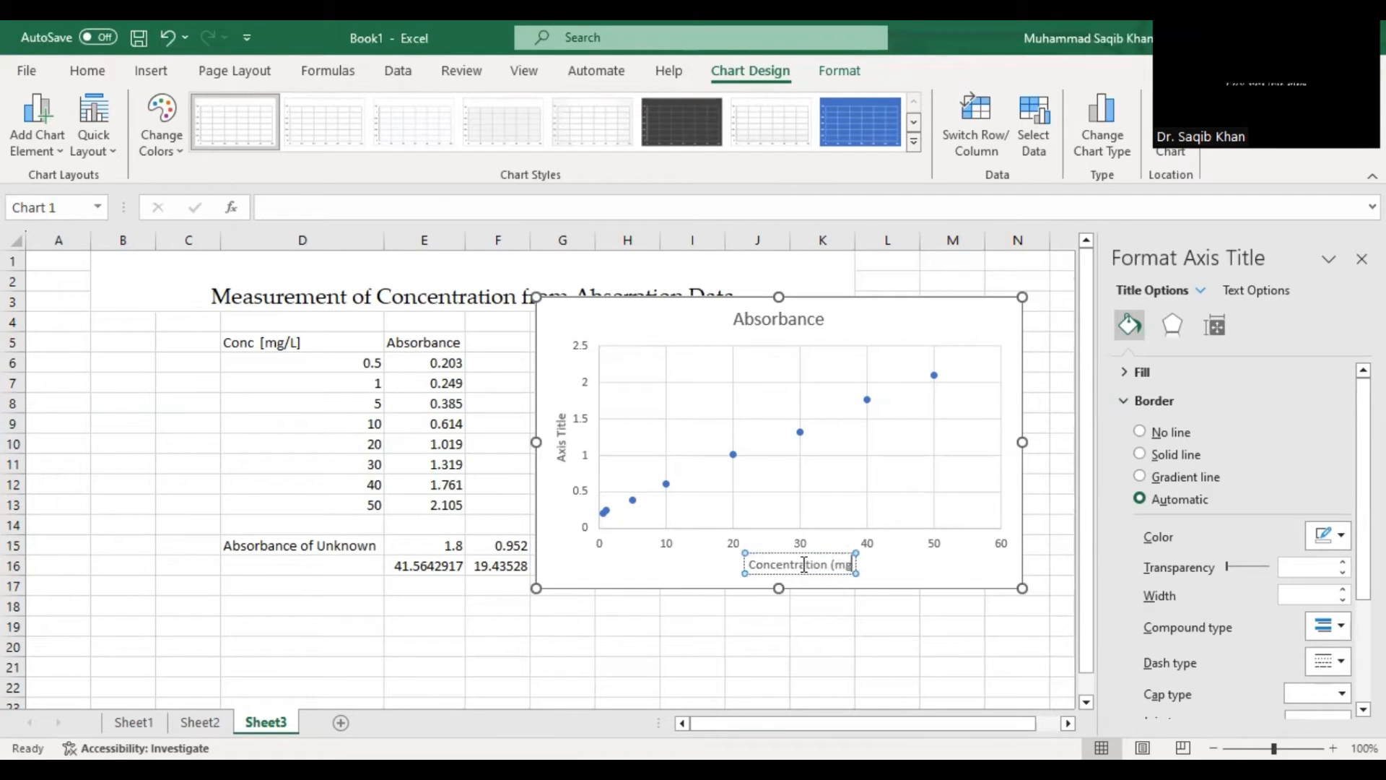
text(/L)
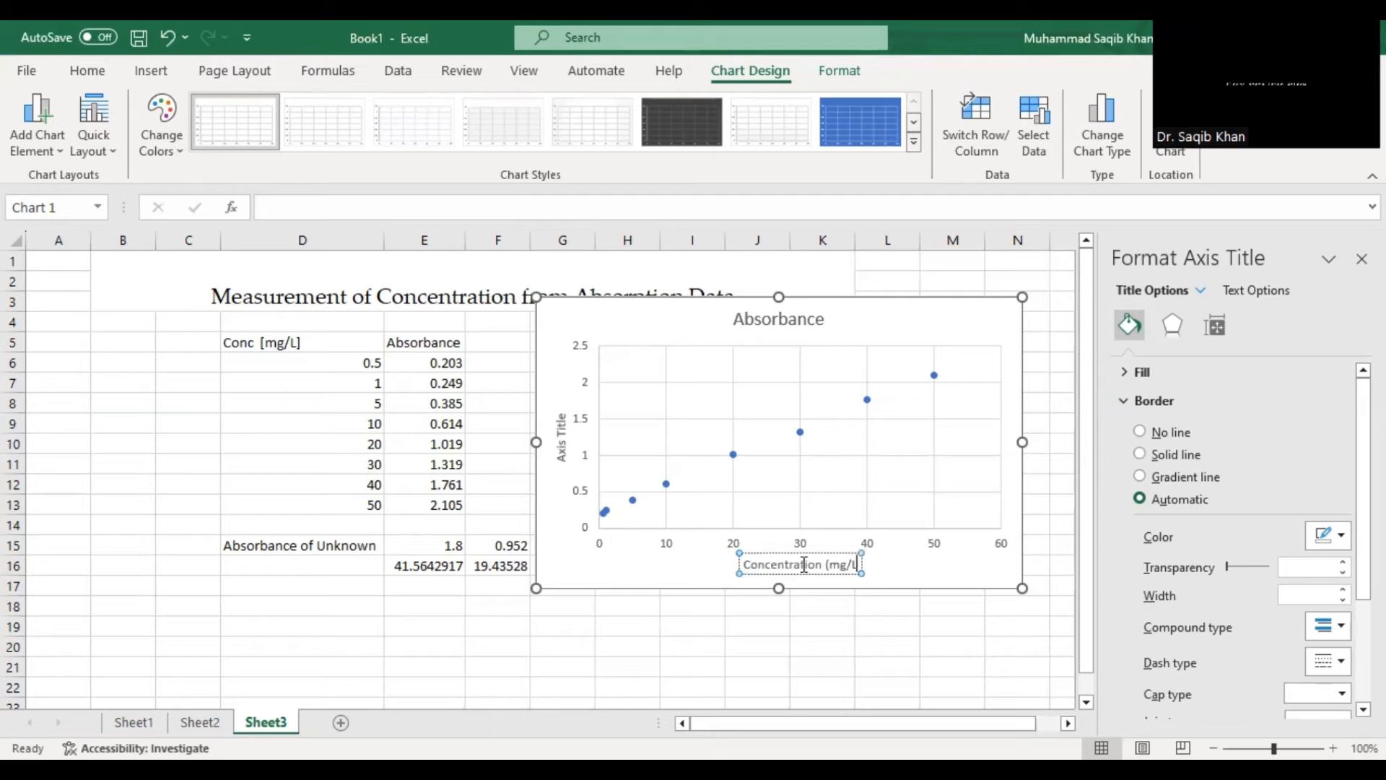
text())
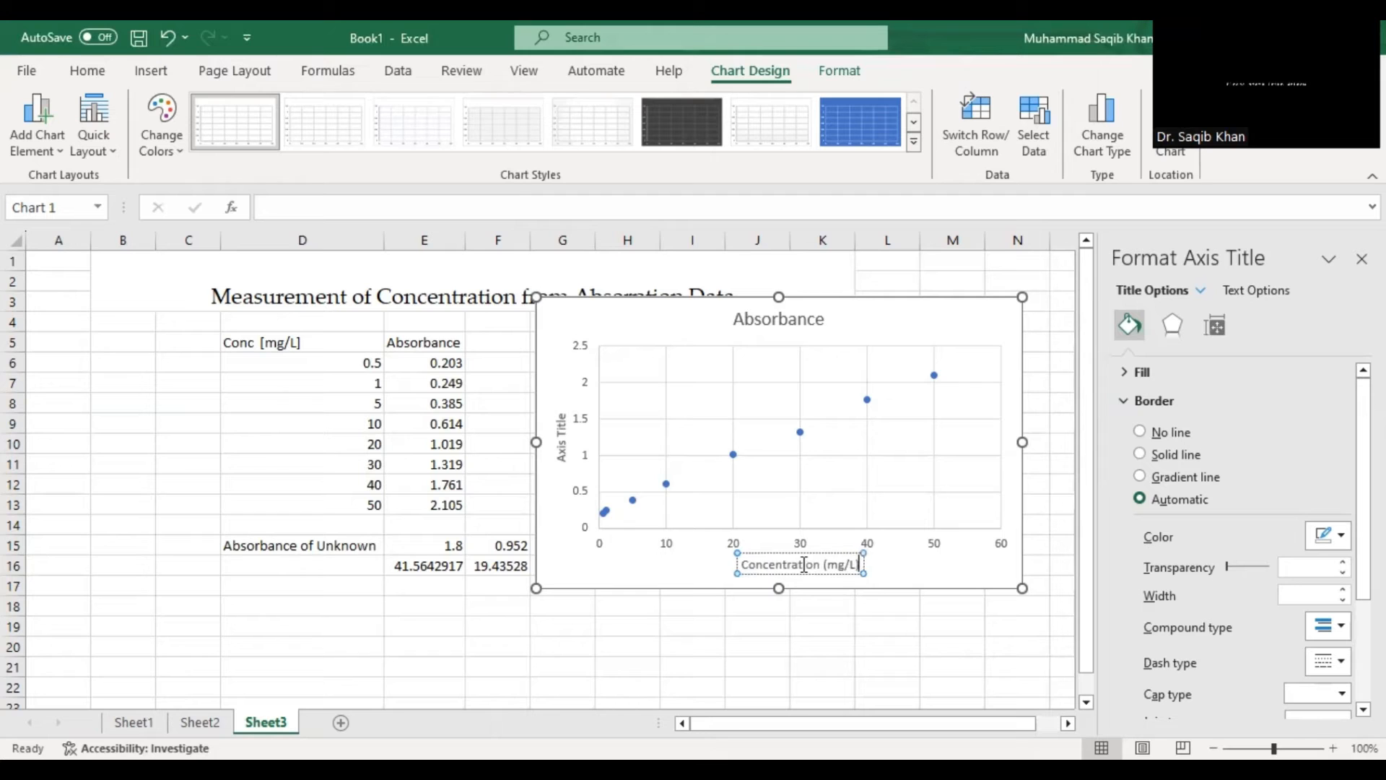
Set the chart's vertical axis title to "Absorbance (a.u)".
click(564, 438)
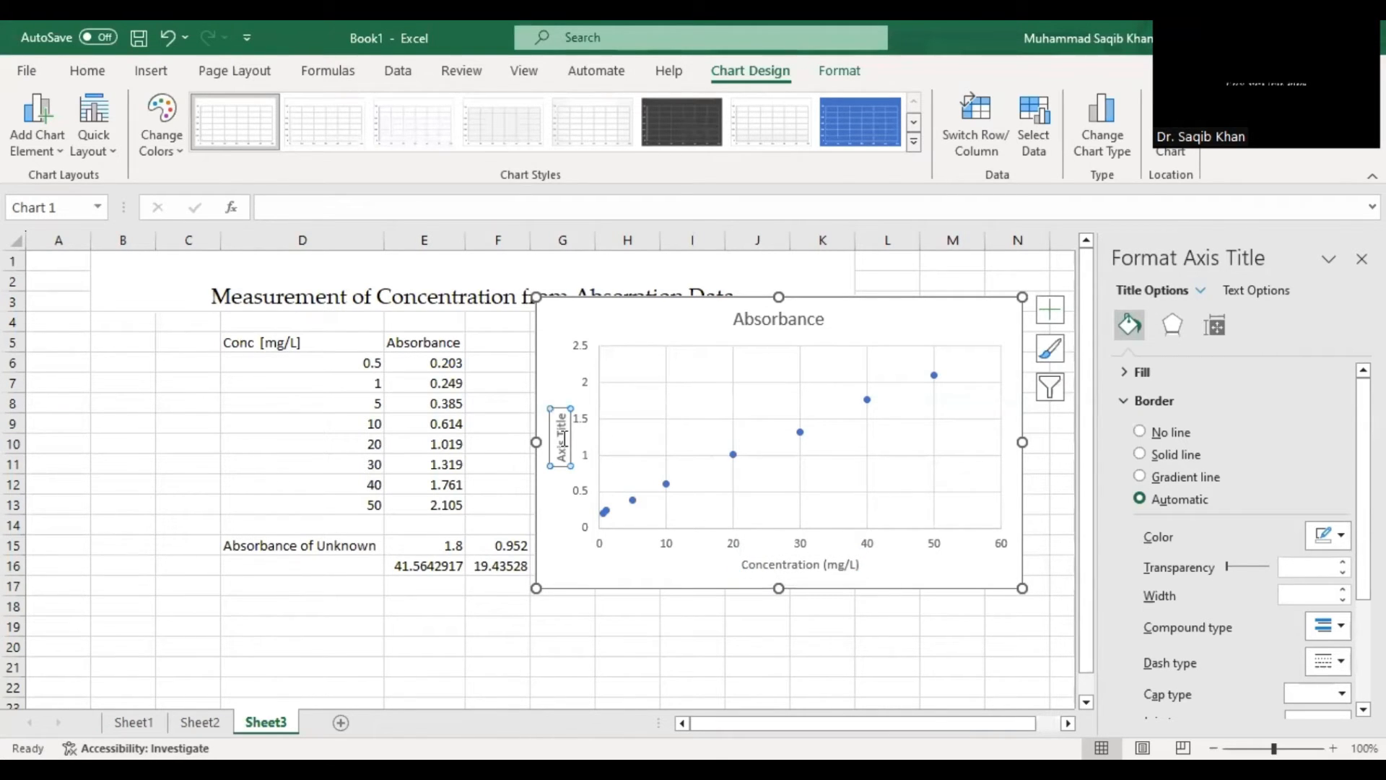
click(565, 443)
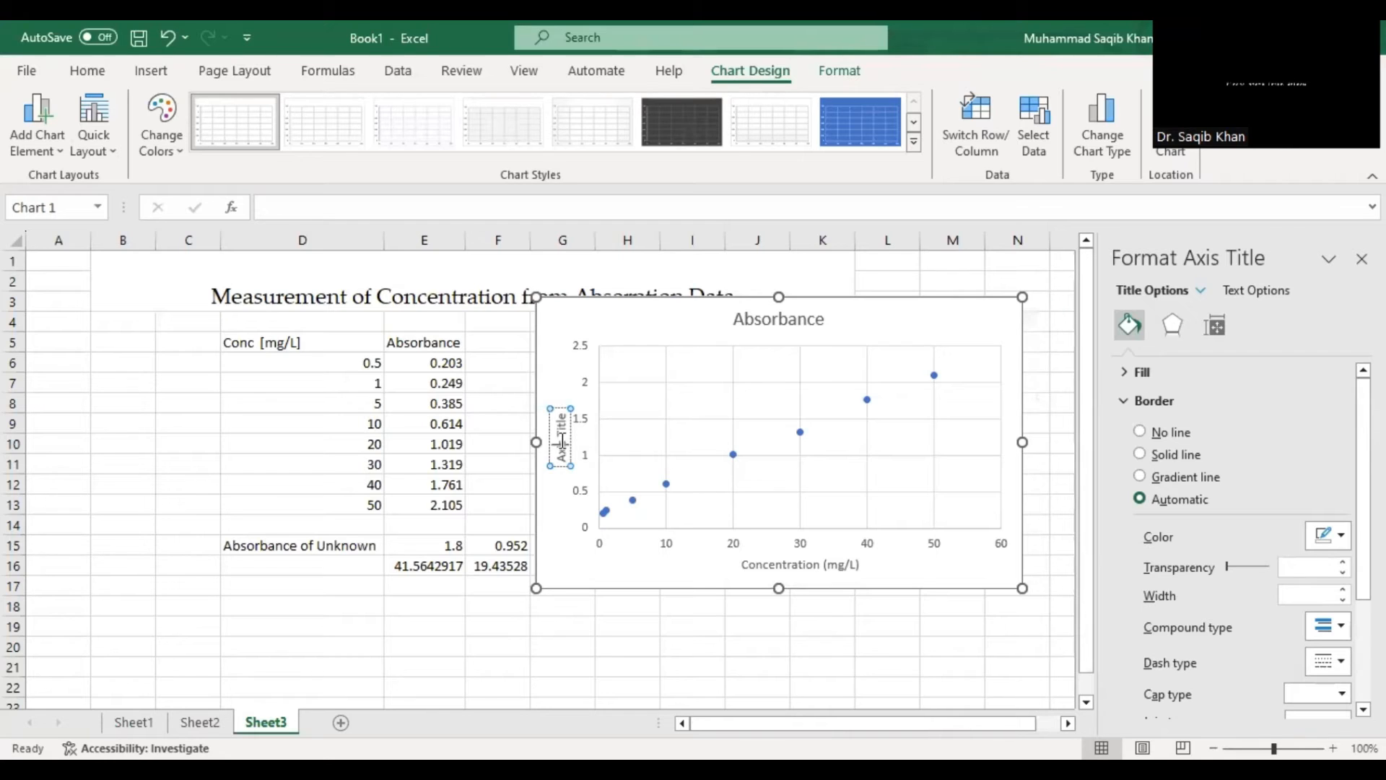
triple_click(563, 440)
key(BackSpace)
text(Absorbance (a.u))
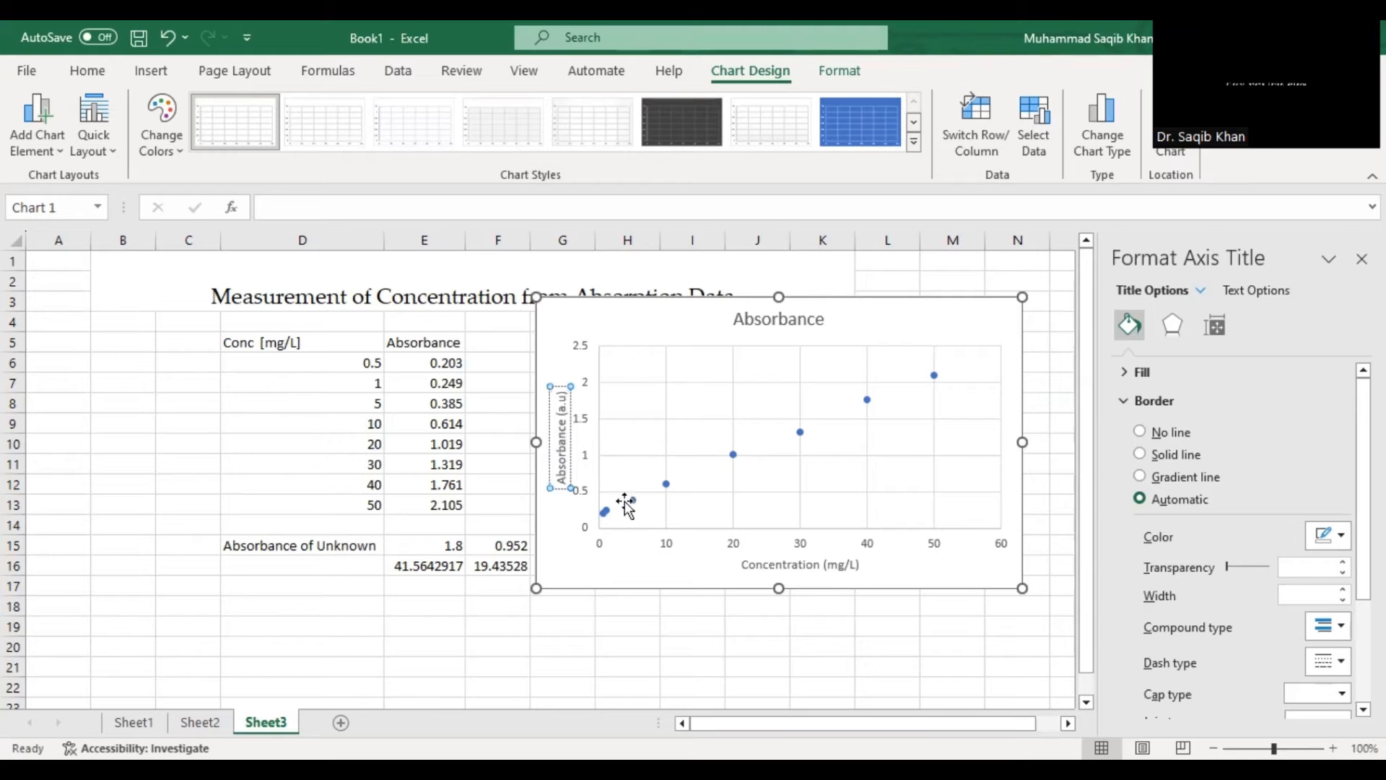
Add a linear trendline to the absorbance data series in the scatter chart.
click(618, 568)
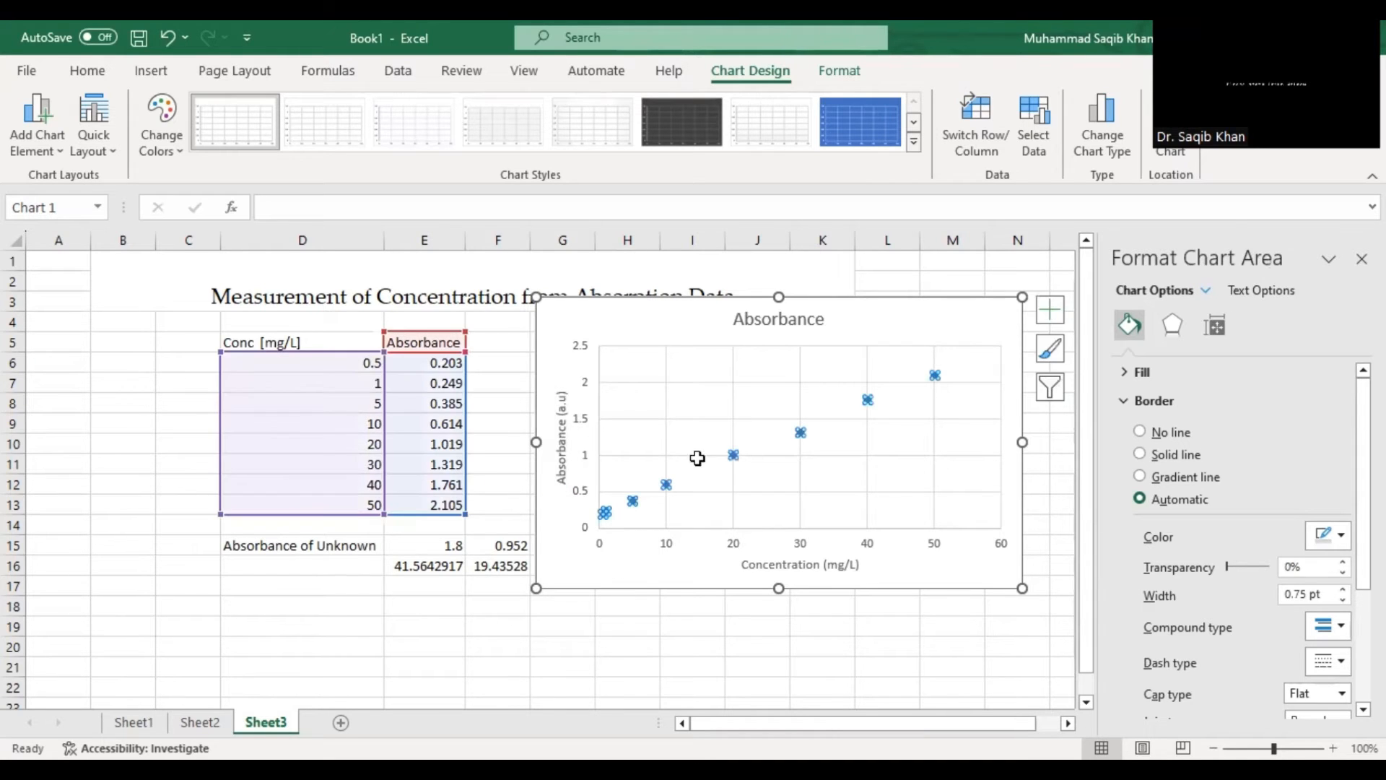
click(732, 454)
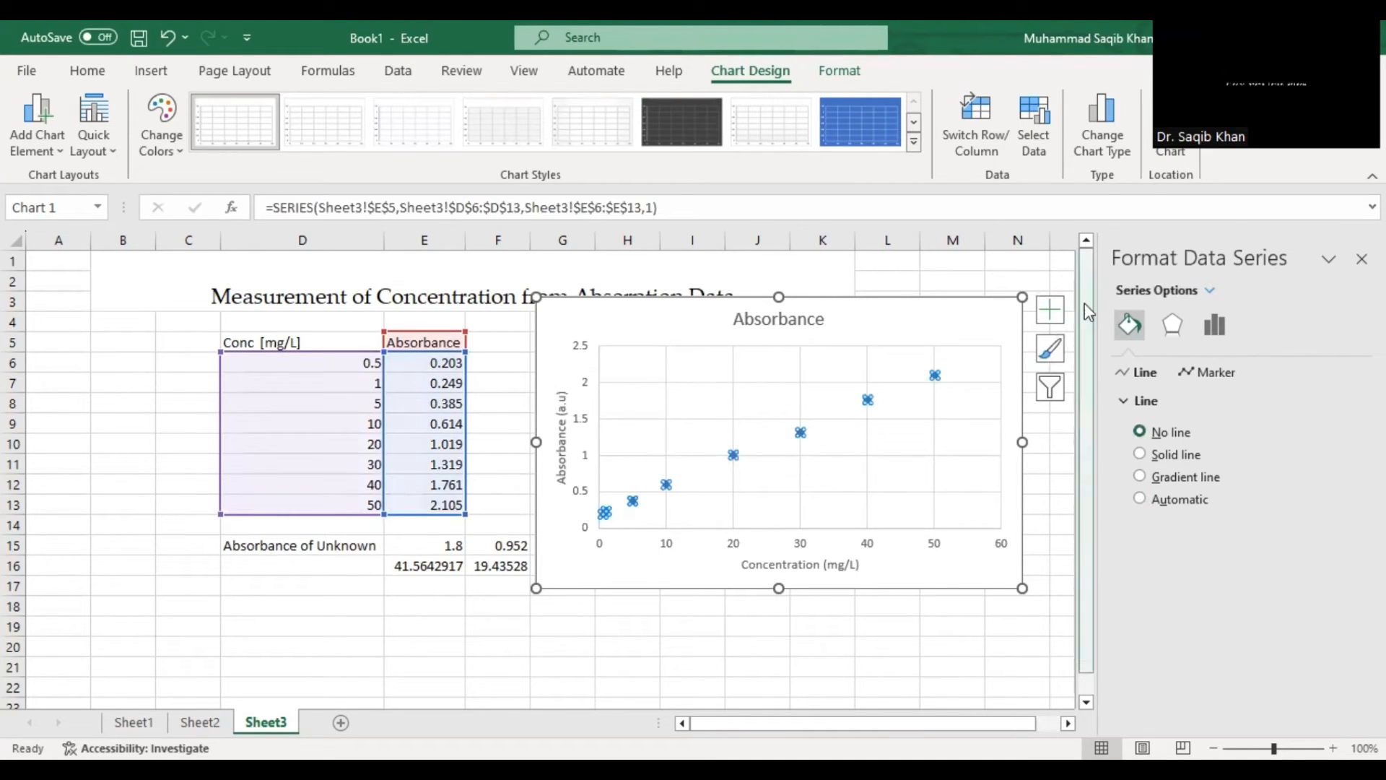
click(1050, 311)
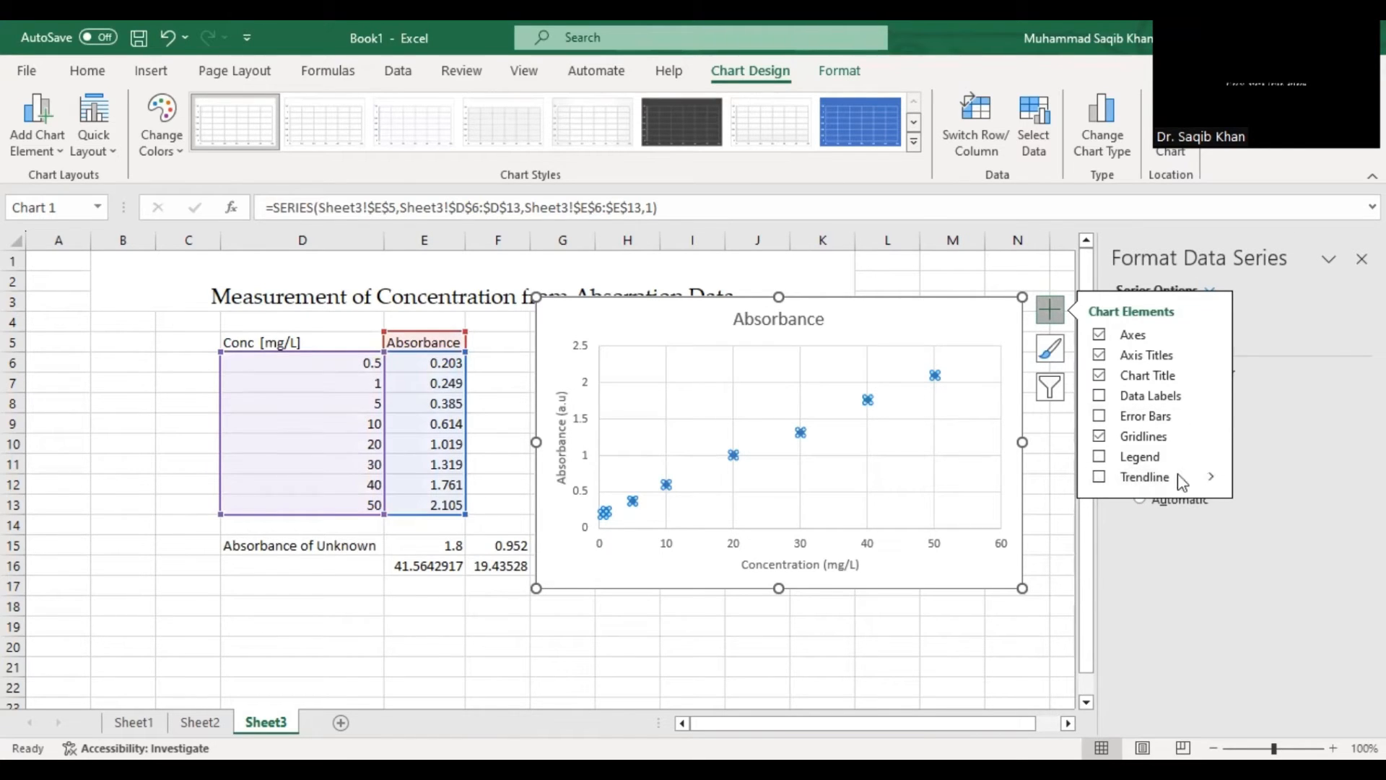
mouse_move(1215, 480)
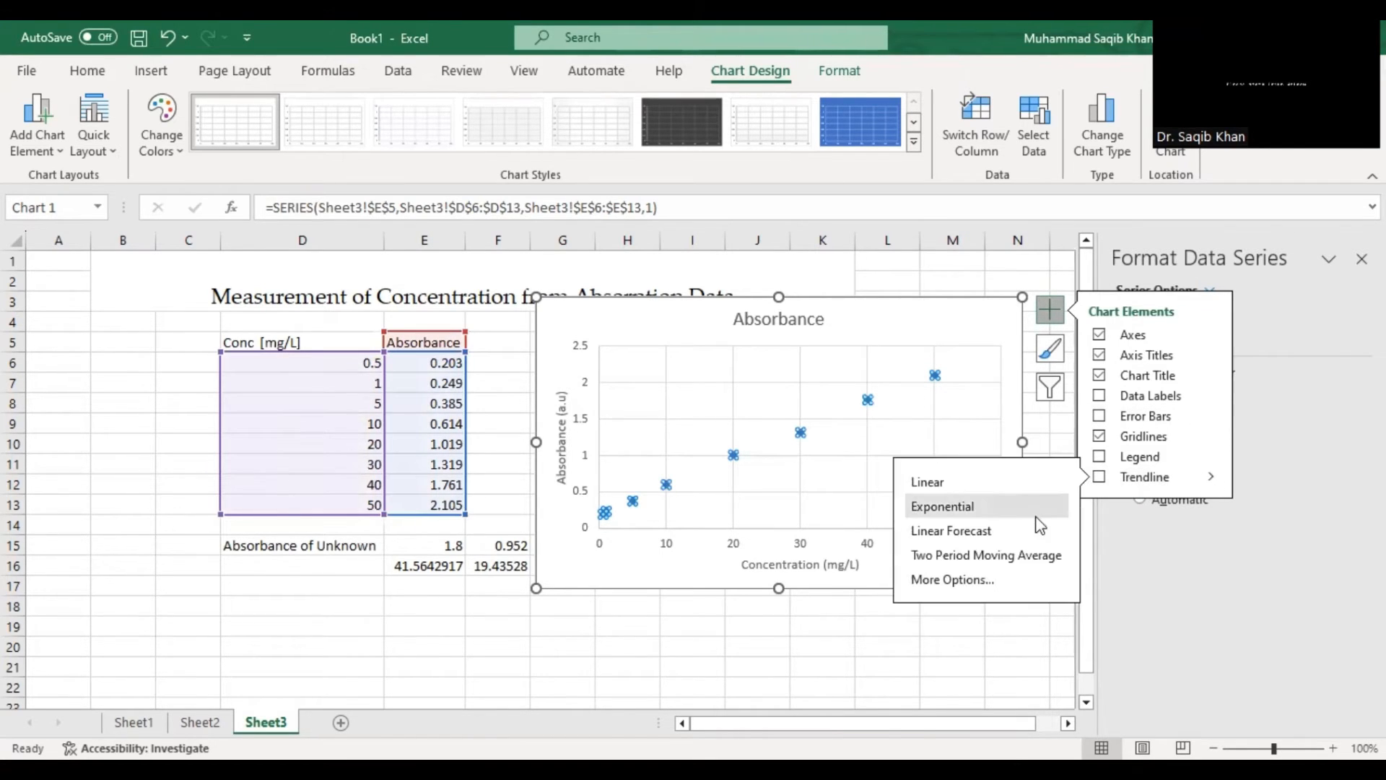
click(982, 580)
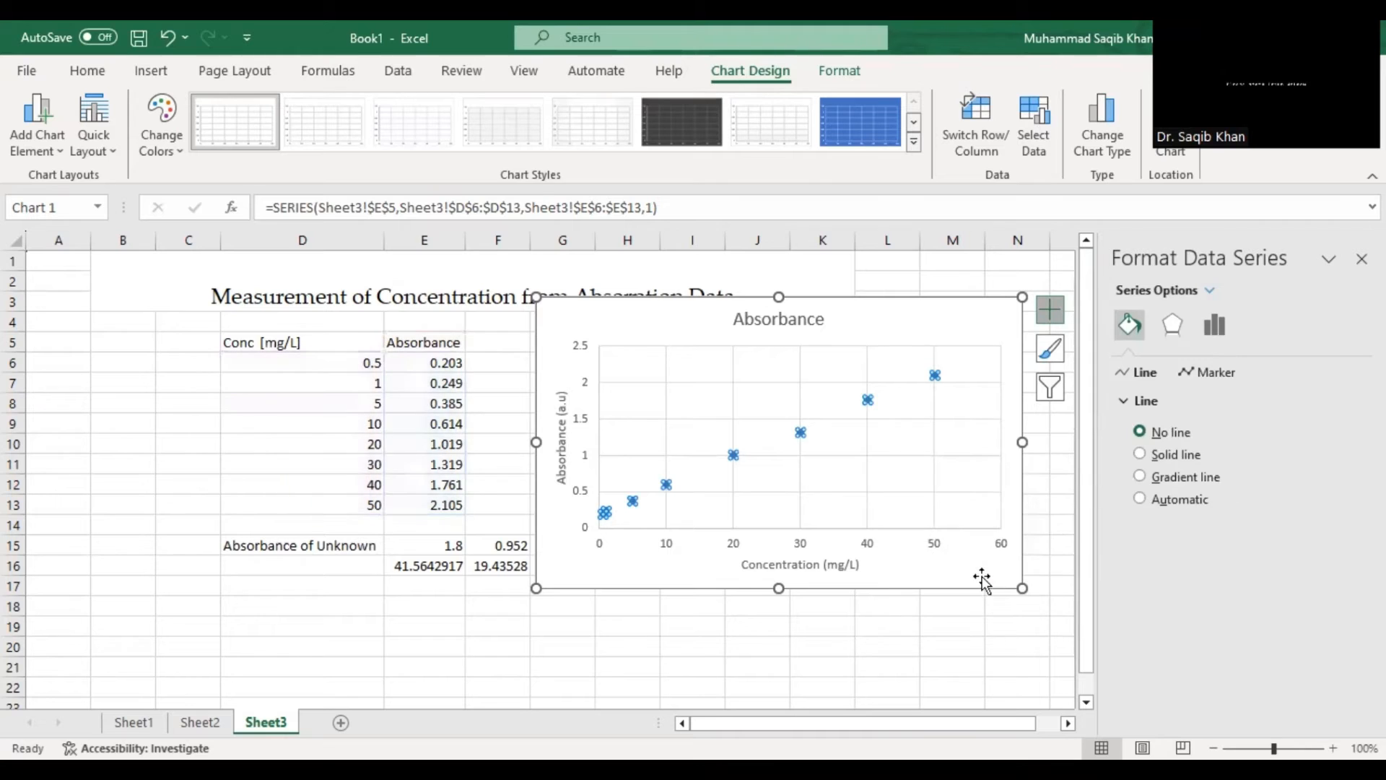
click(1215, 325)
scroll(1238, 582, down, 5)
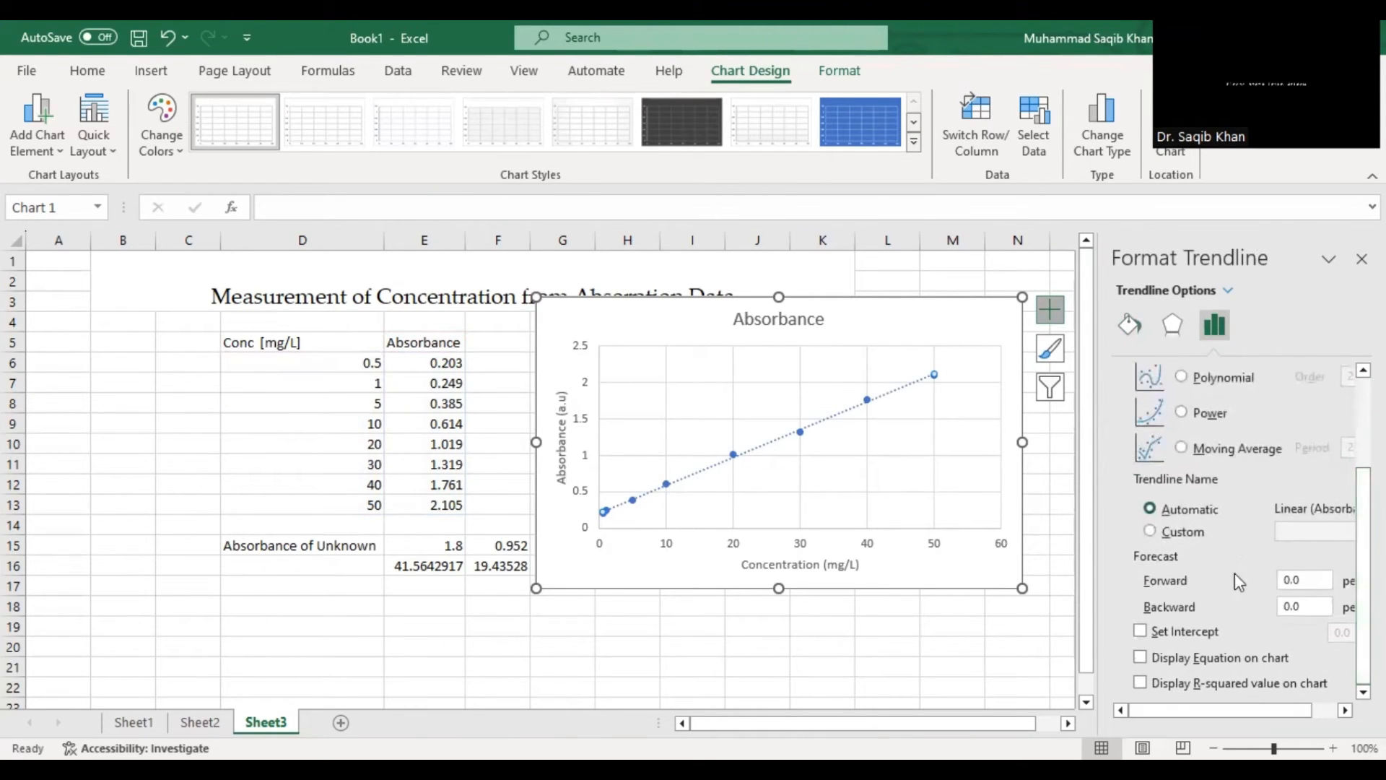
Display the trendline's equation and R-squared value on the chart and move the label into the empty area above the line.
click(1189, 658)
click(1177, 685)
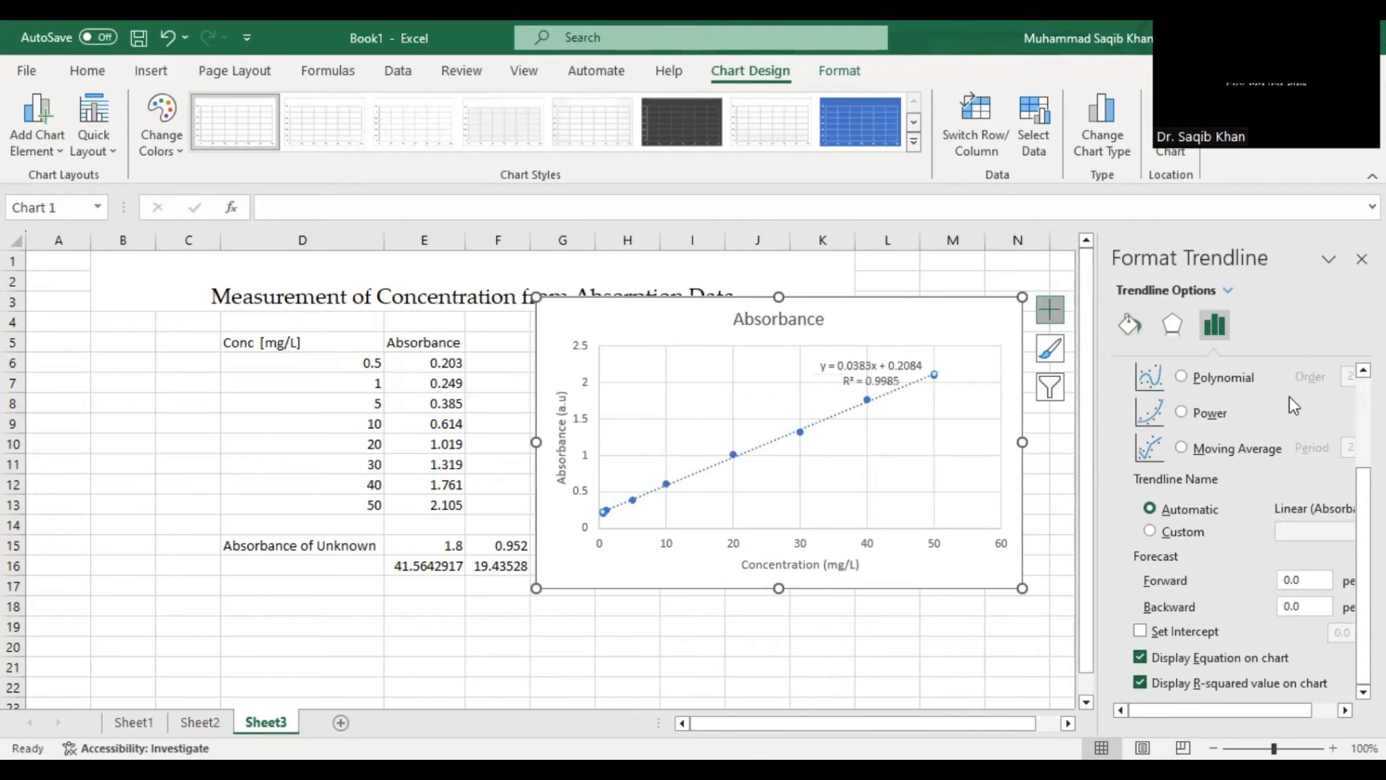
click(870, 376)
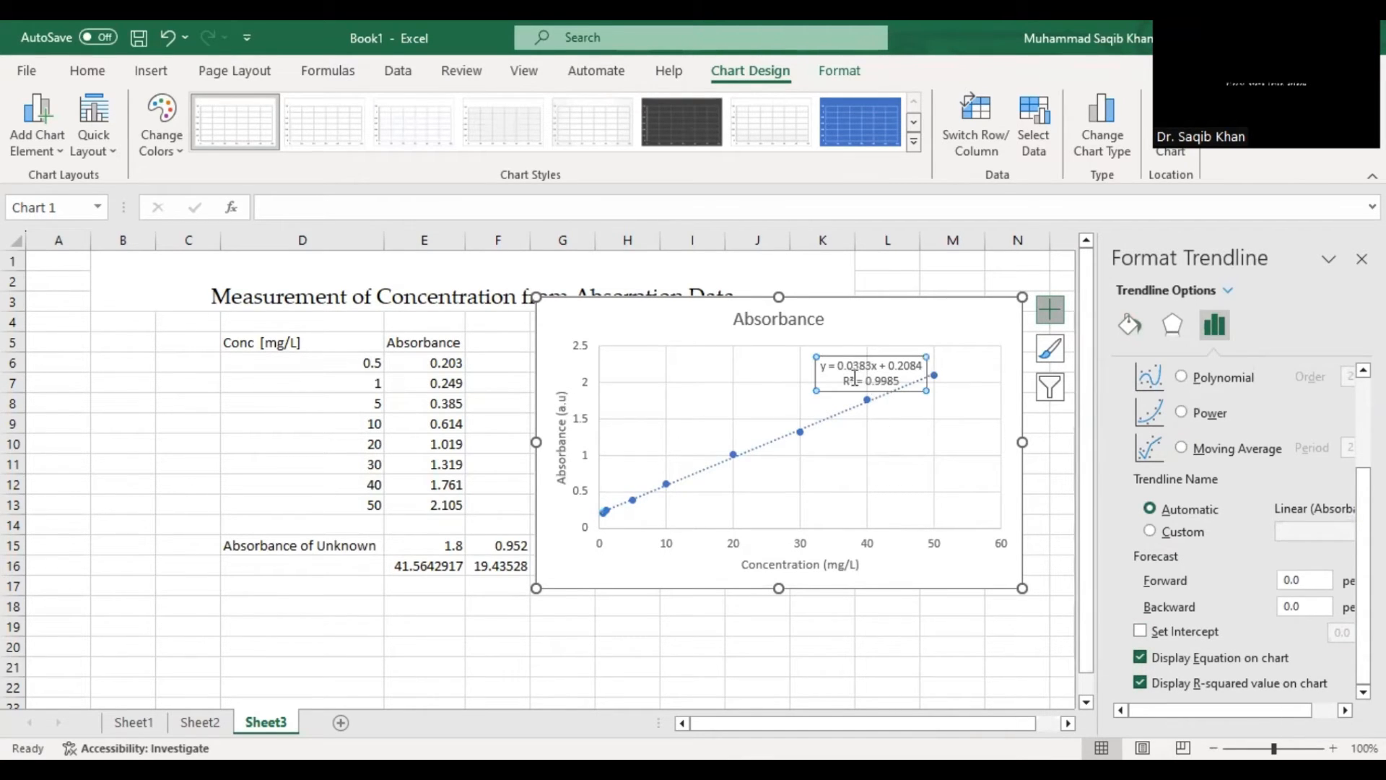
drag(841, 391, 697, 391)
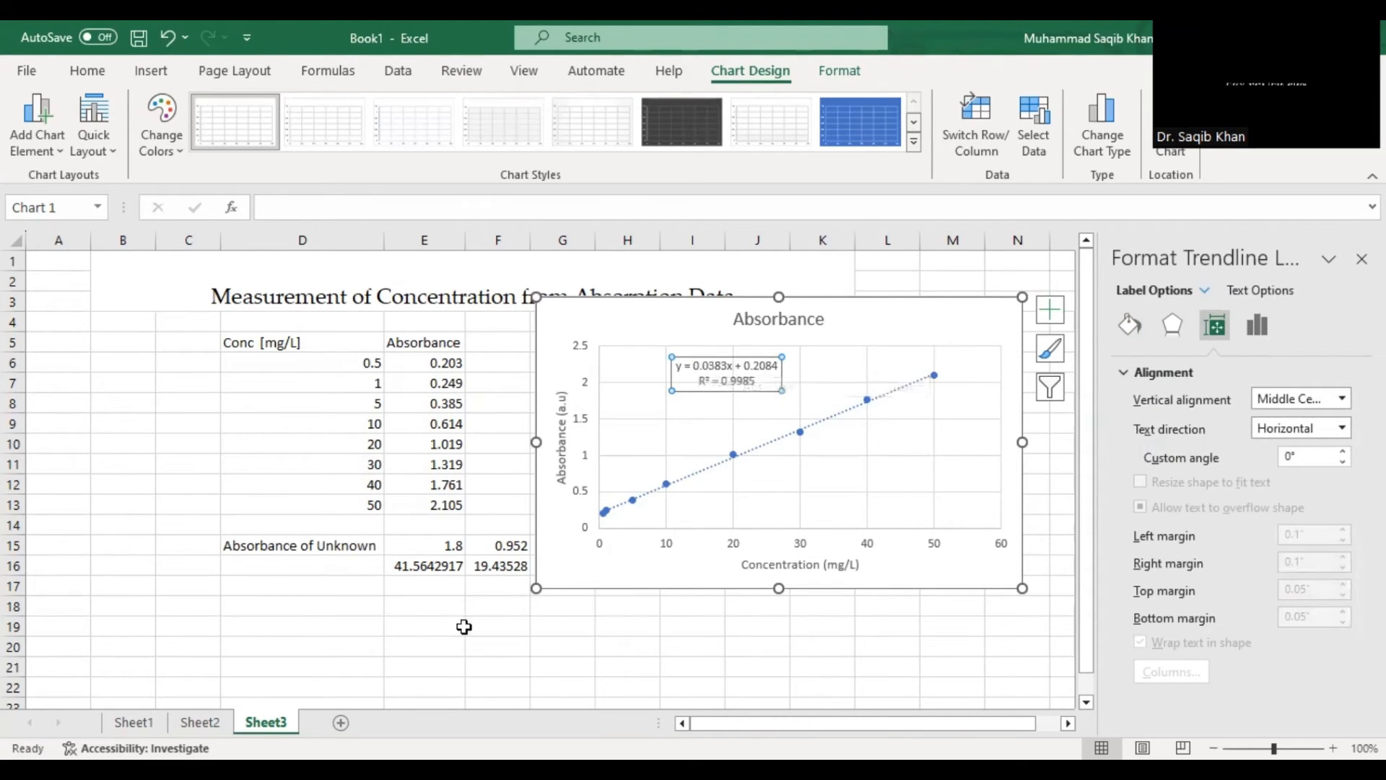
Enter the slope label "m" in E19 and its value 0.0383 in E20.
click(420, 627)
text(m)
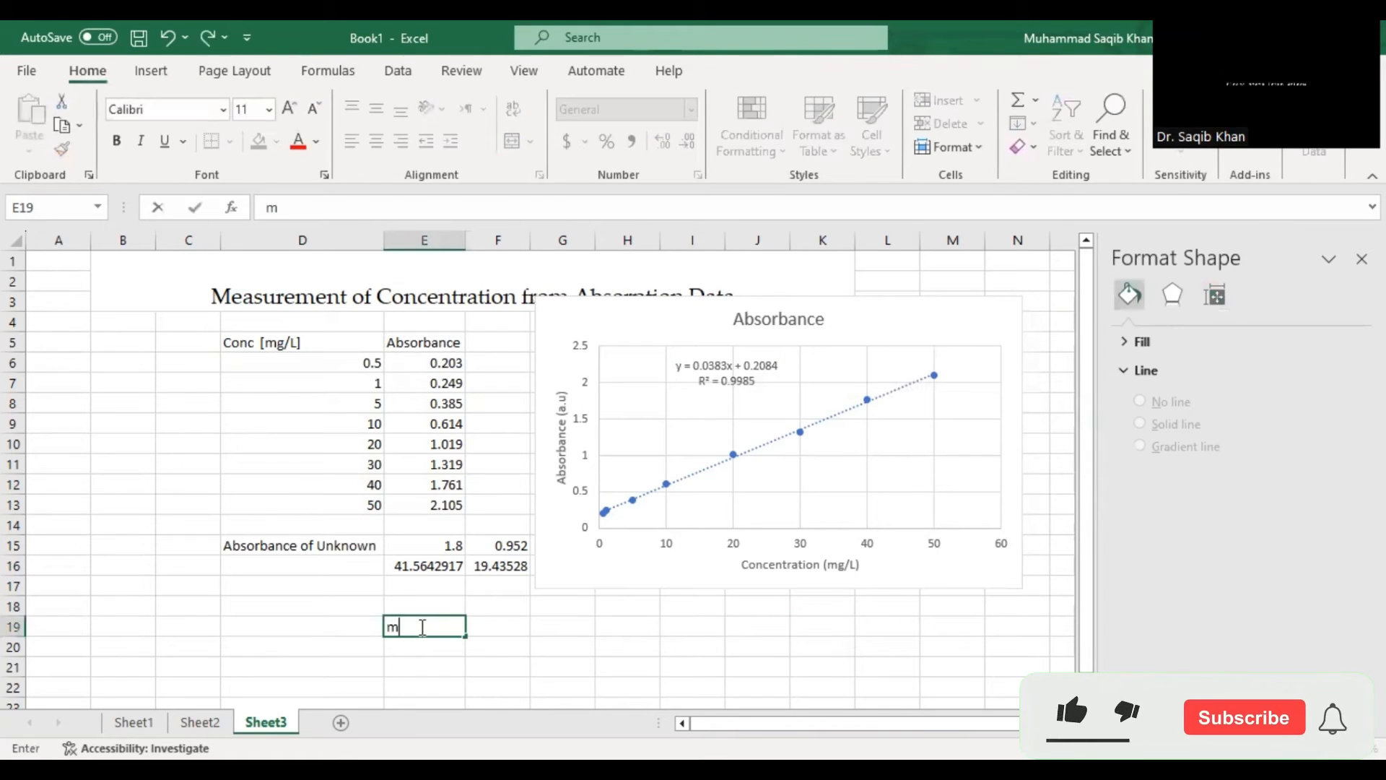
key(Return)
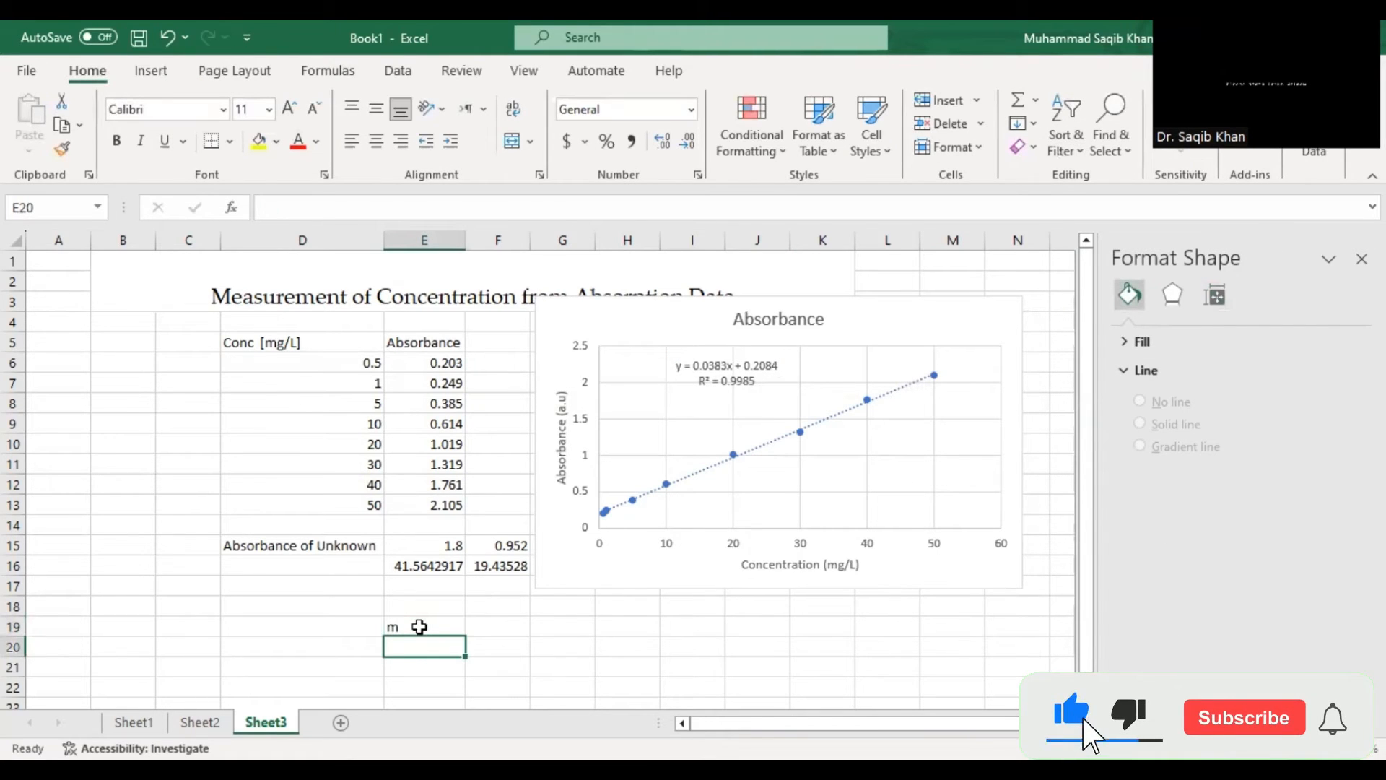
text(0.)
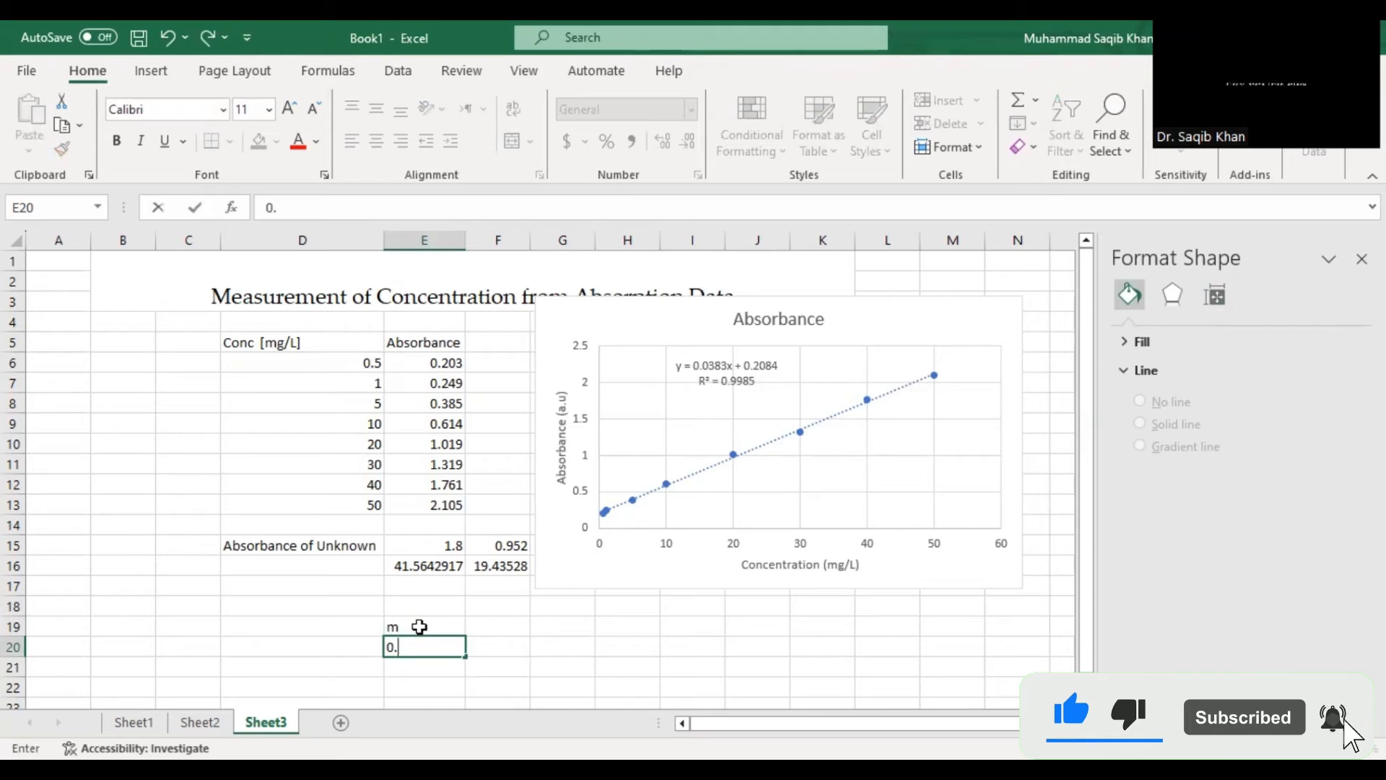
text(0)
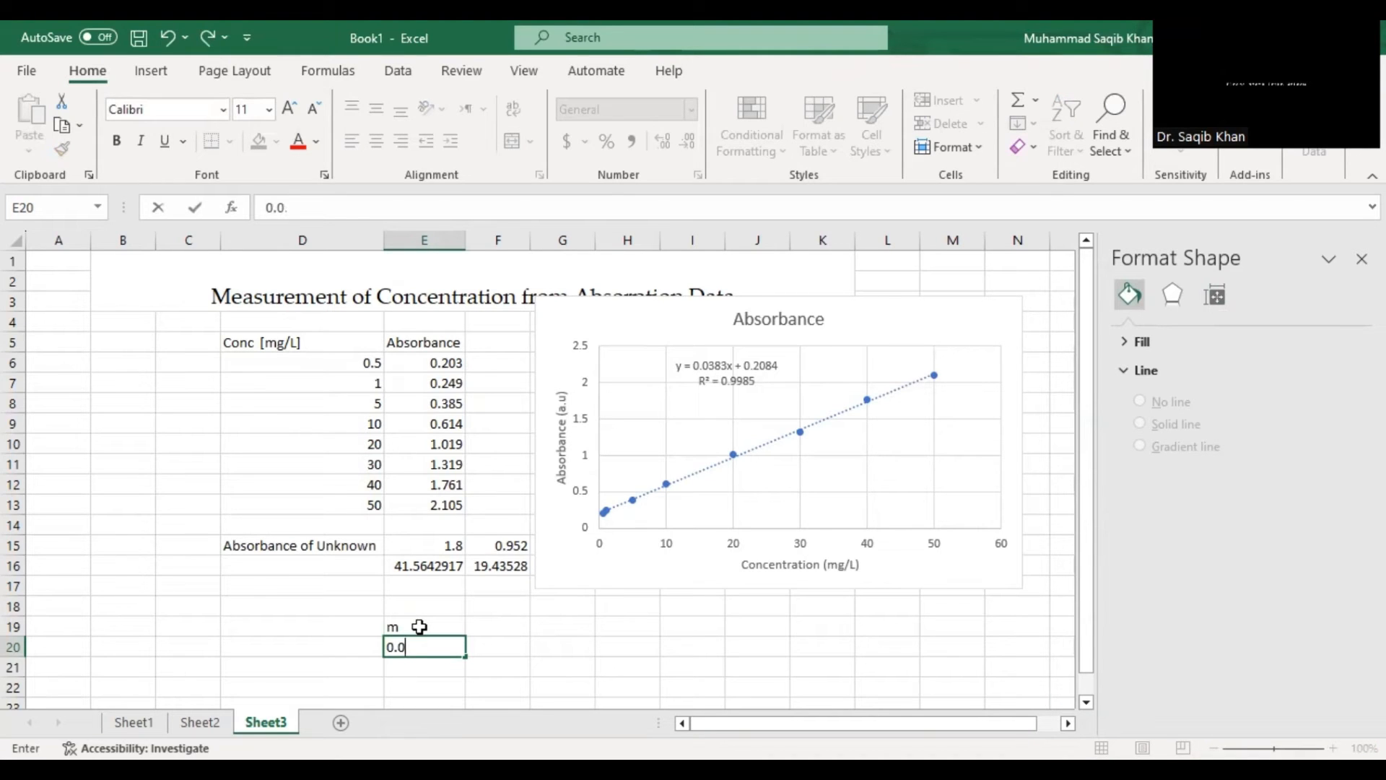
text(383)
Enter the intercept label "c" in F19 and its value 0.2084 in F20.
click(500, 628)
text(c)
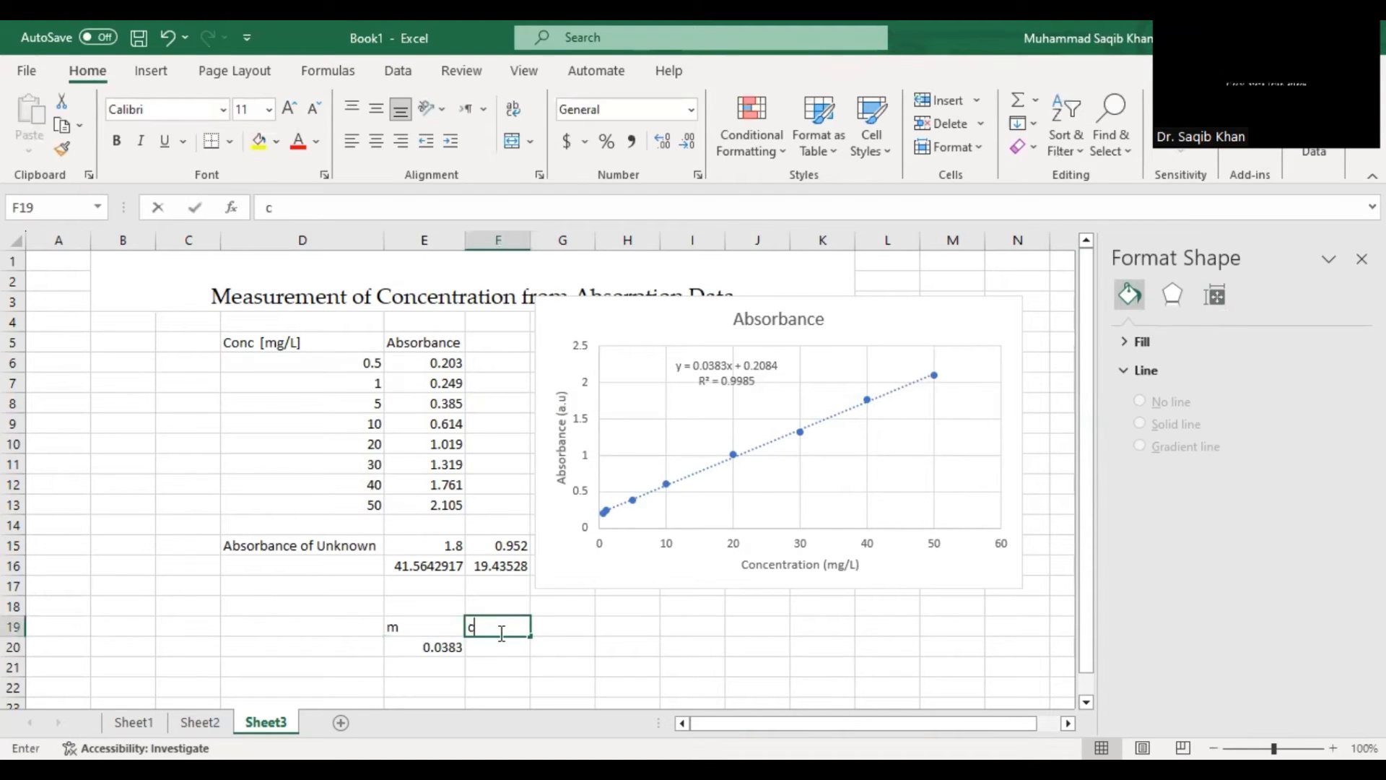
key(Return)
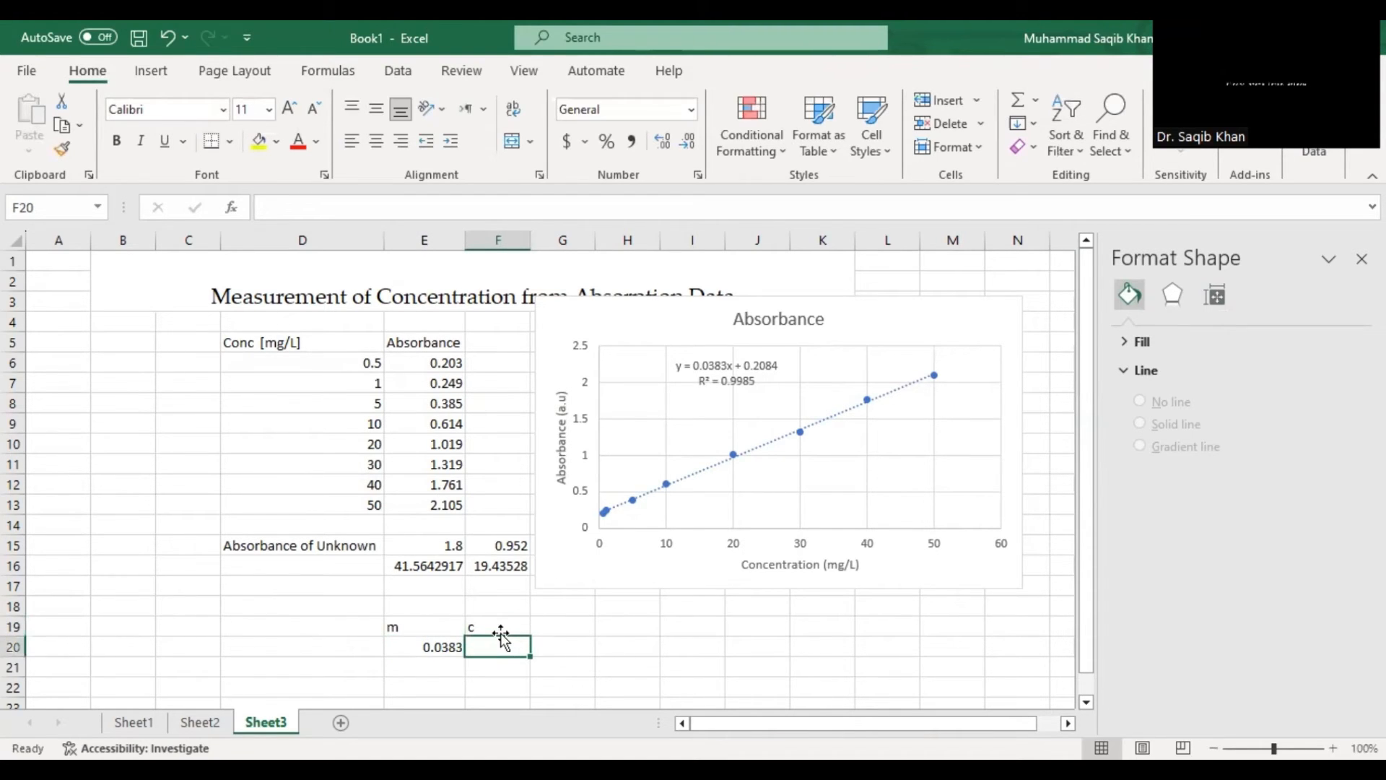
text(0)
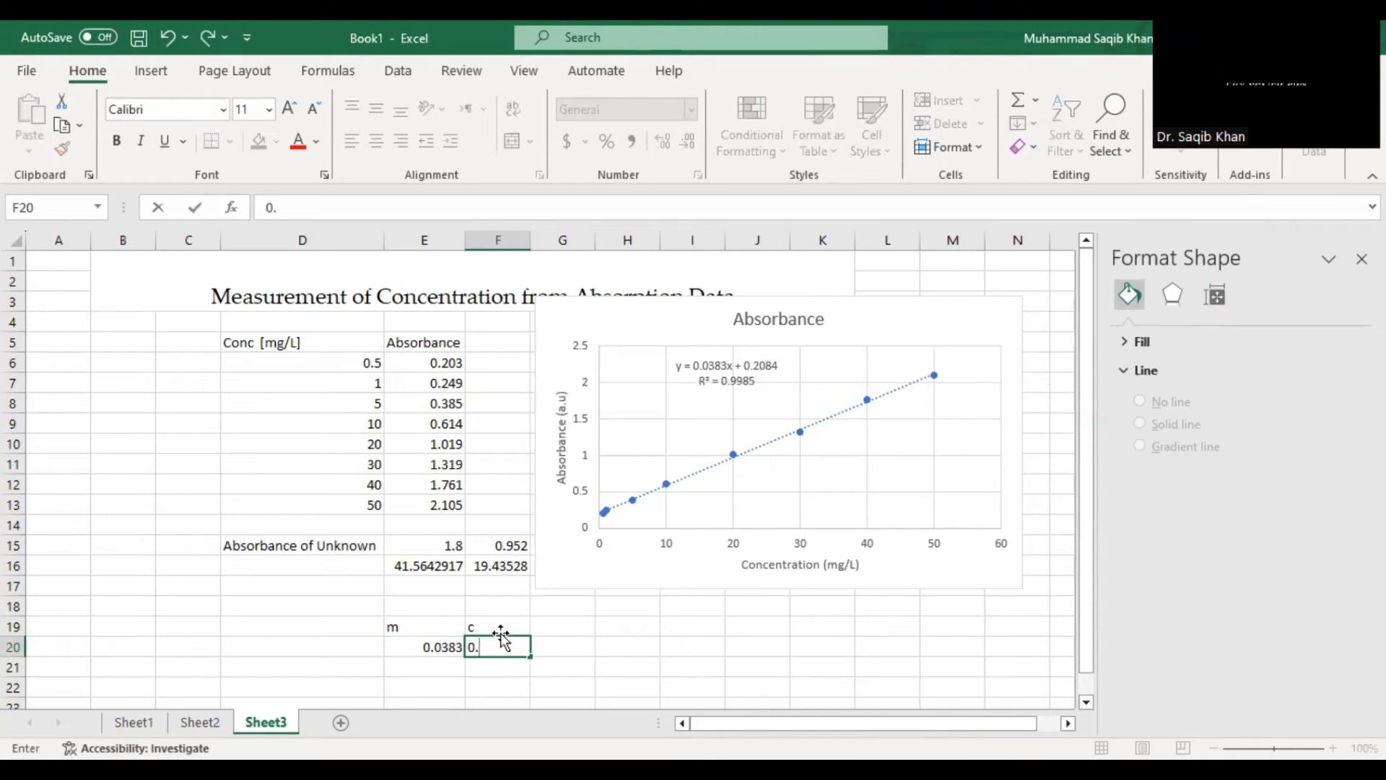
text(.2084)
click(496, 688)
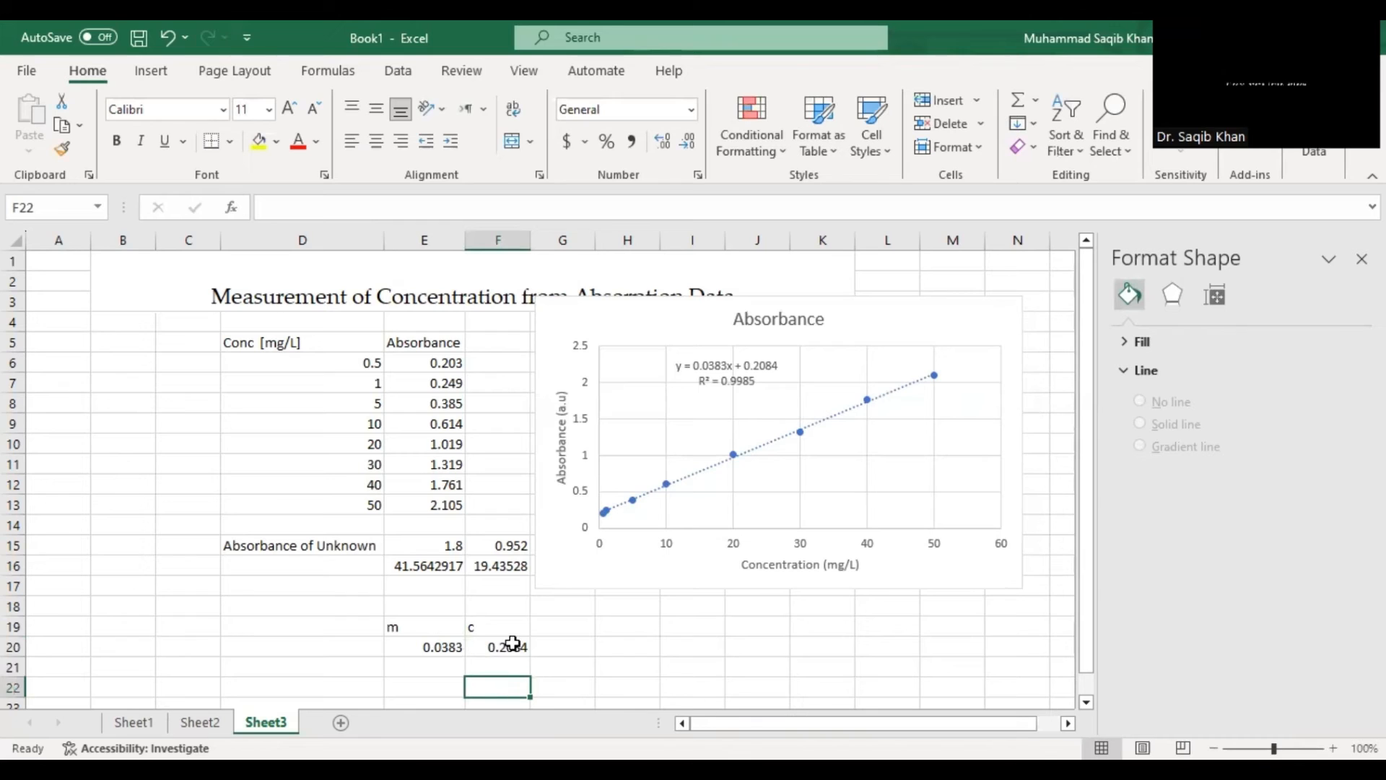
Enter the heading "y=absorbance" in cell G19.
click(551, 629)
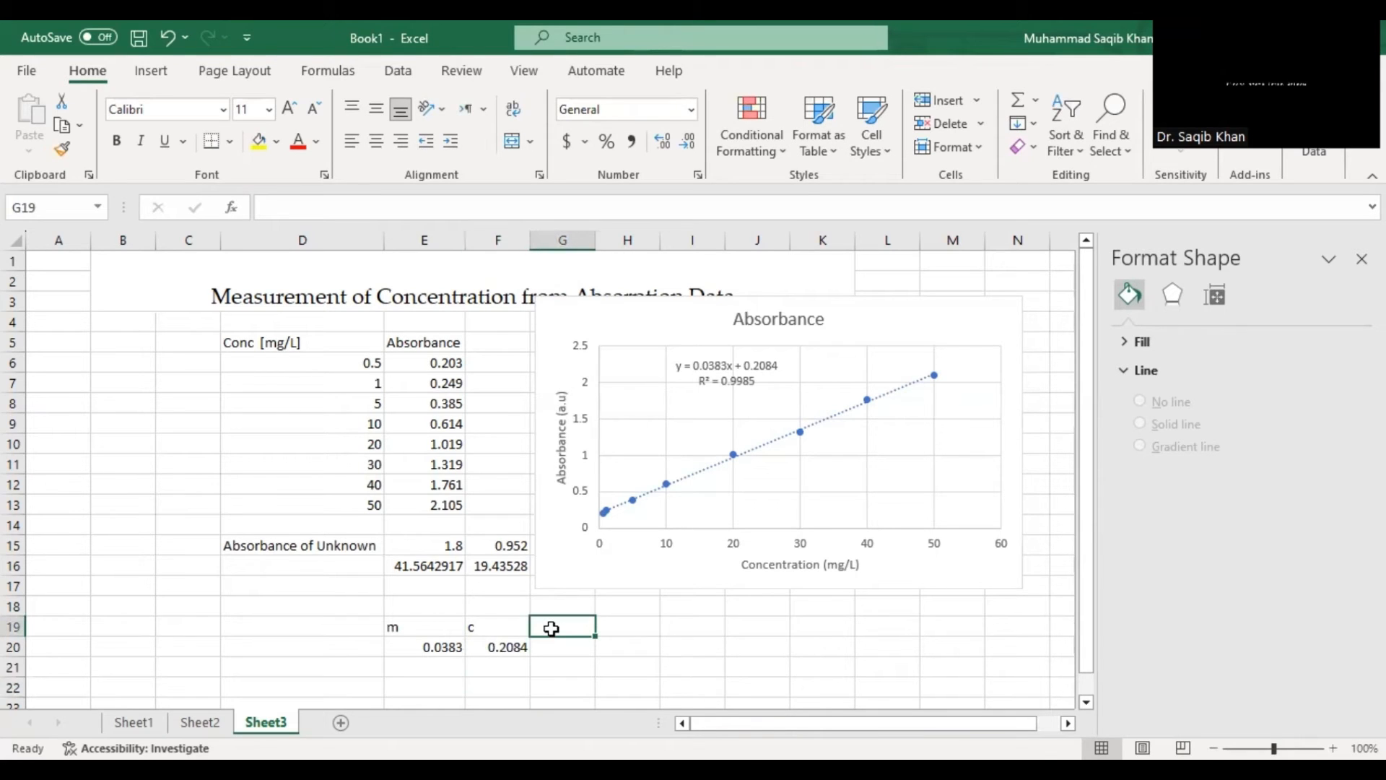
text(y)
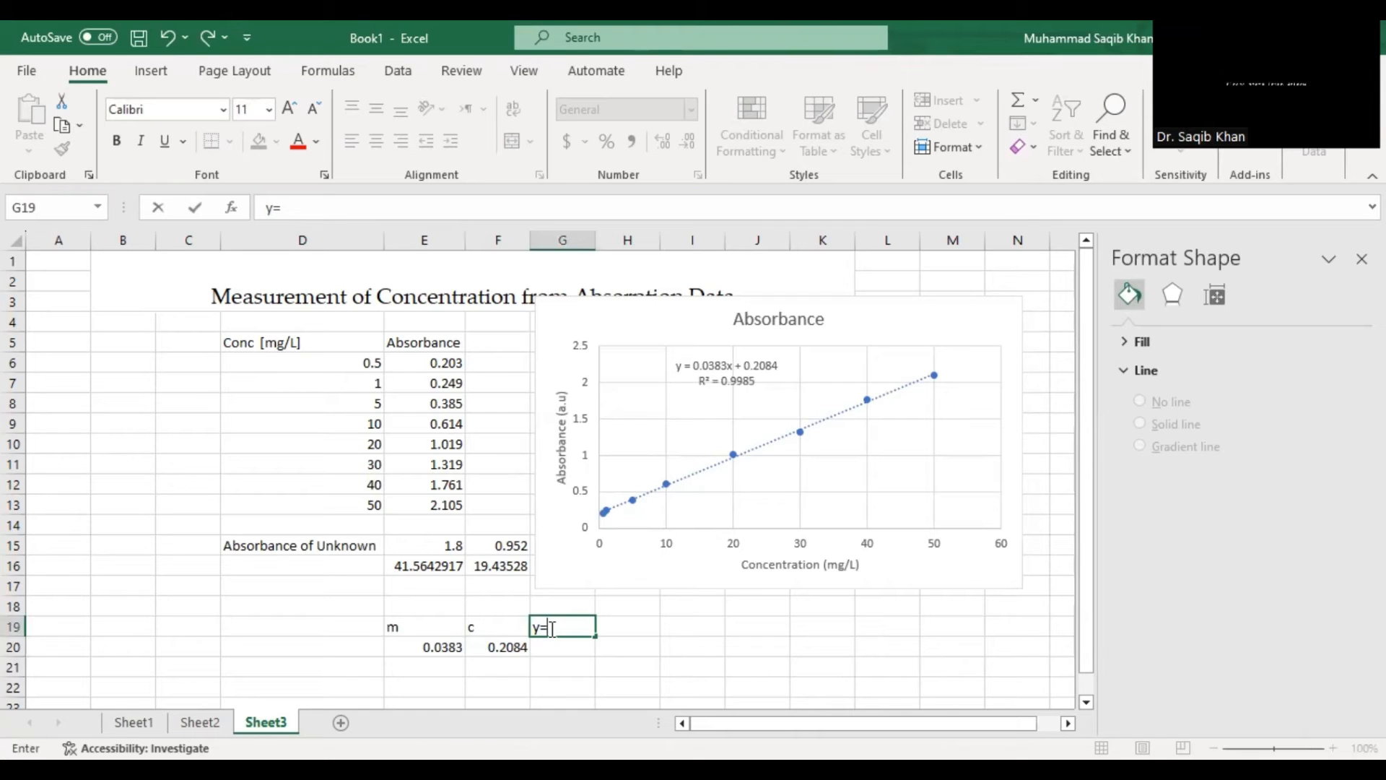
text(=absorban)
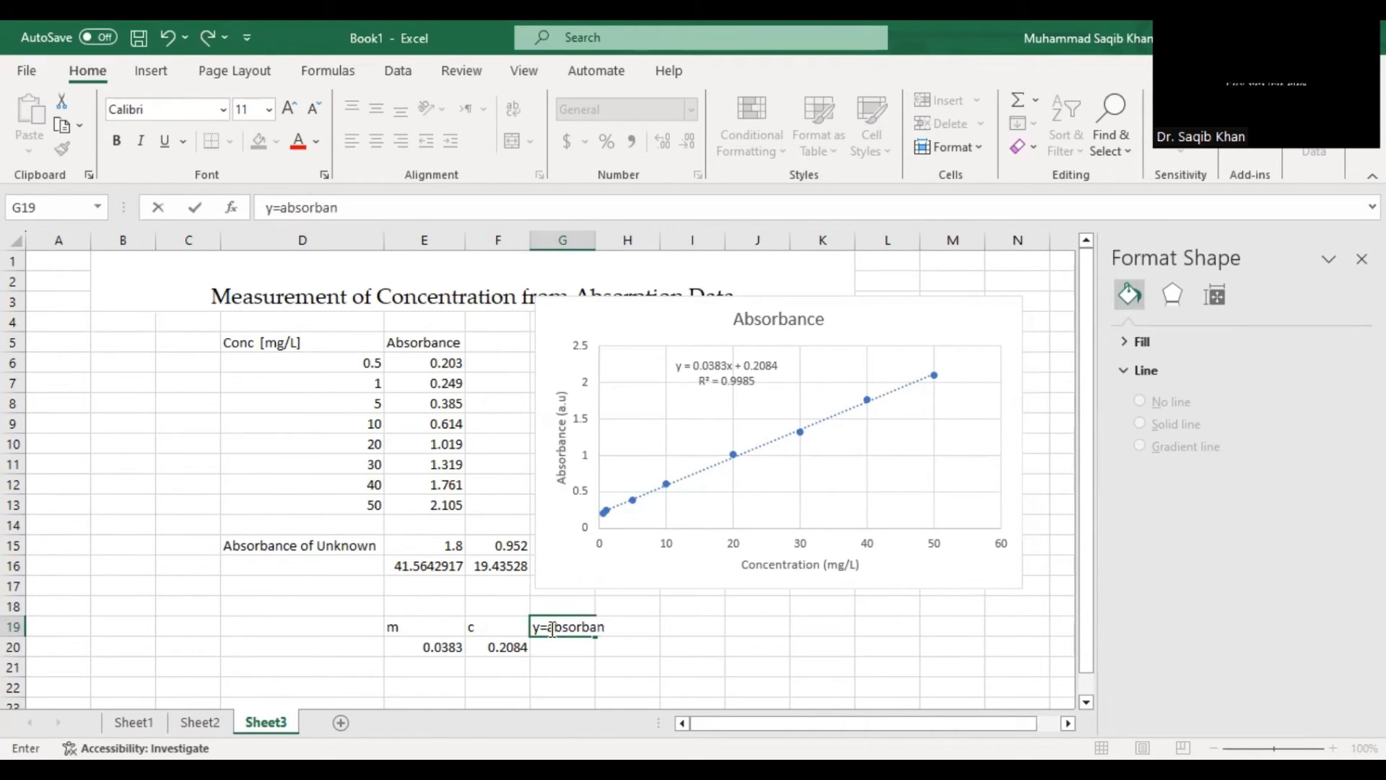
text(ce)
click(646, 682)
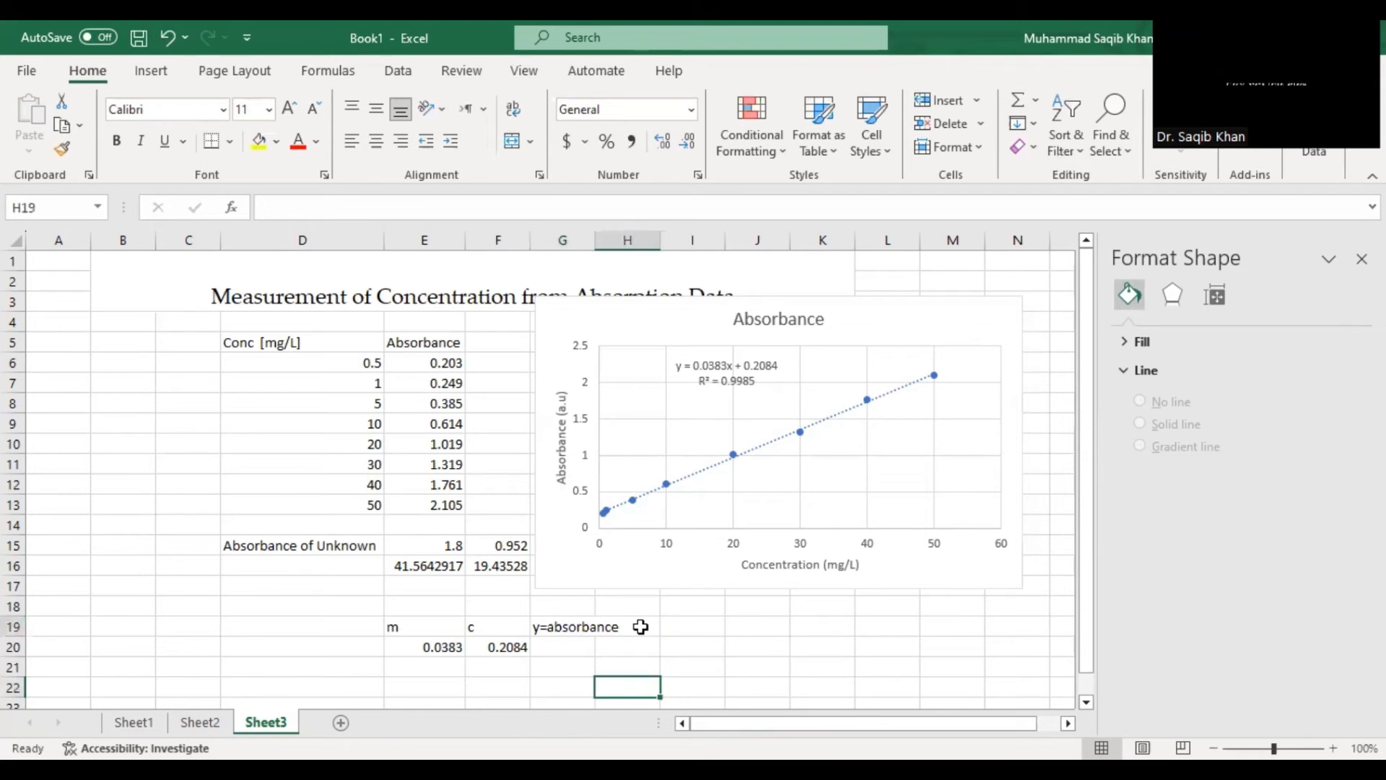
Enter the heading "x=concentration" in cell H19.
click(641, 627)
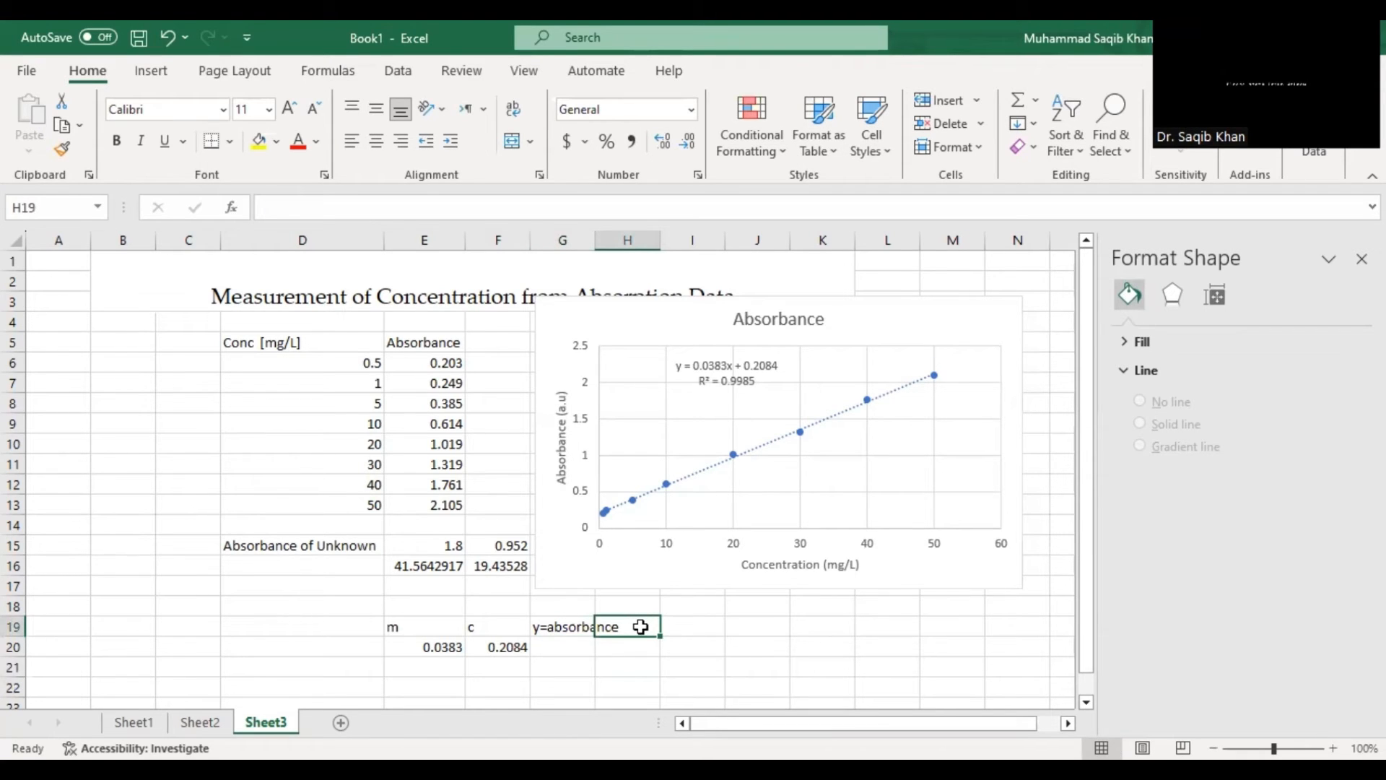
text(x=)
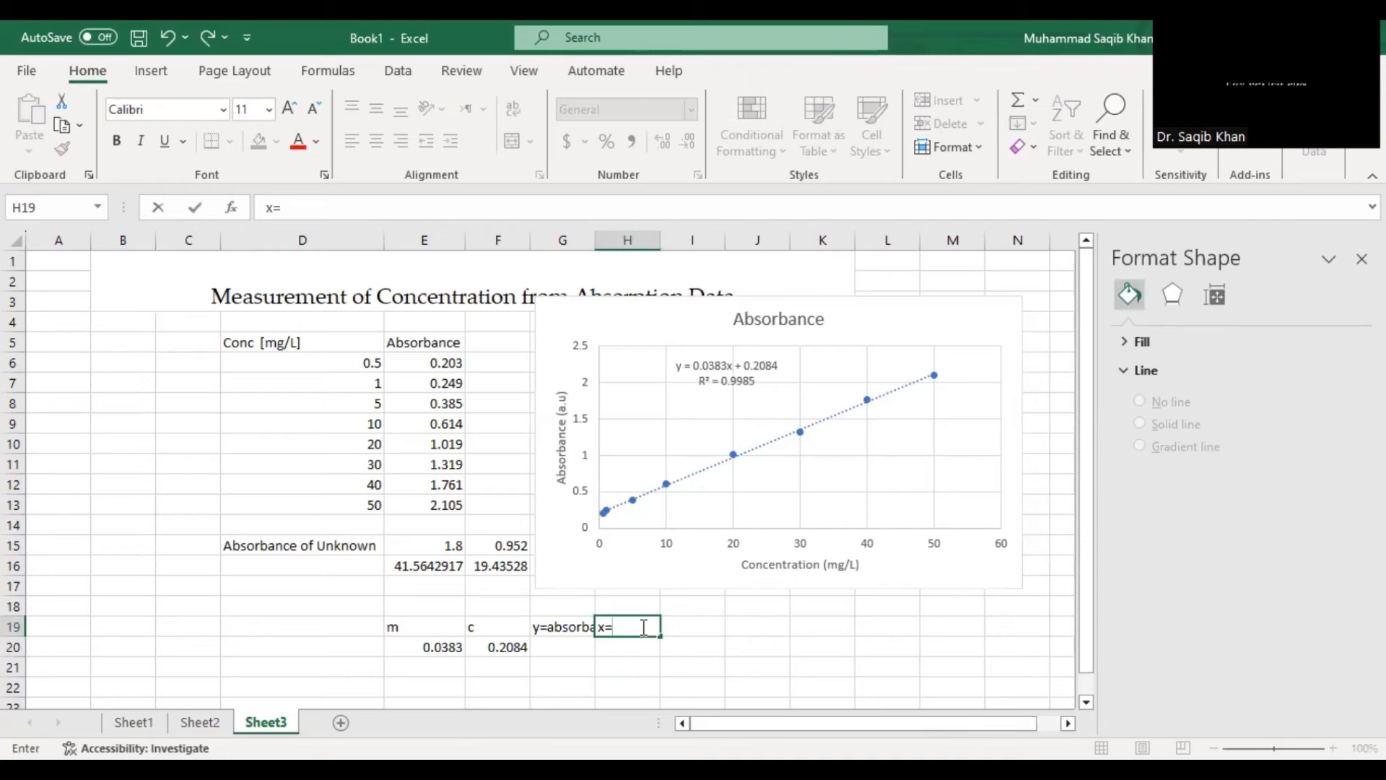
text(concentra)
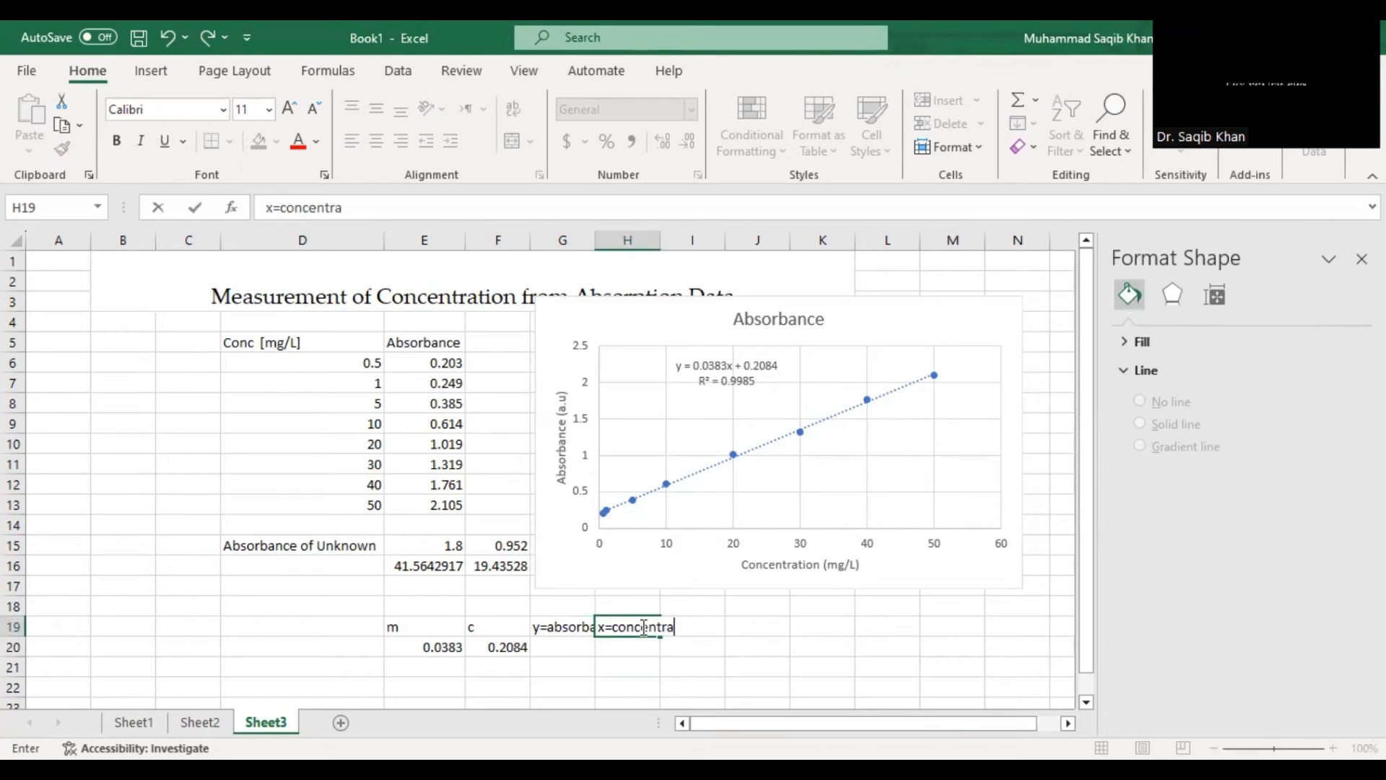
text(tion)
click(635, 664)
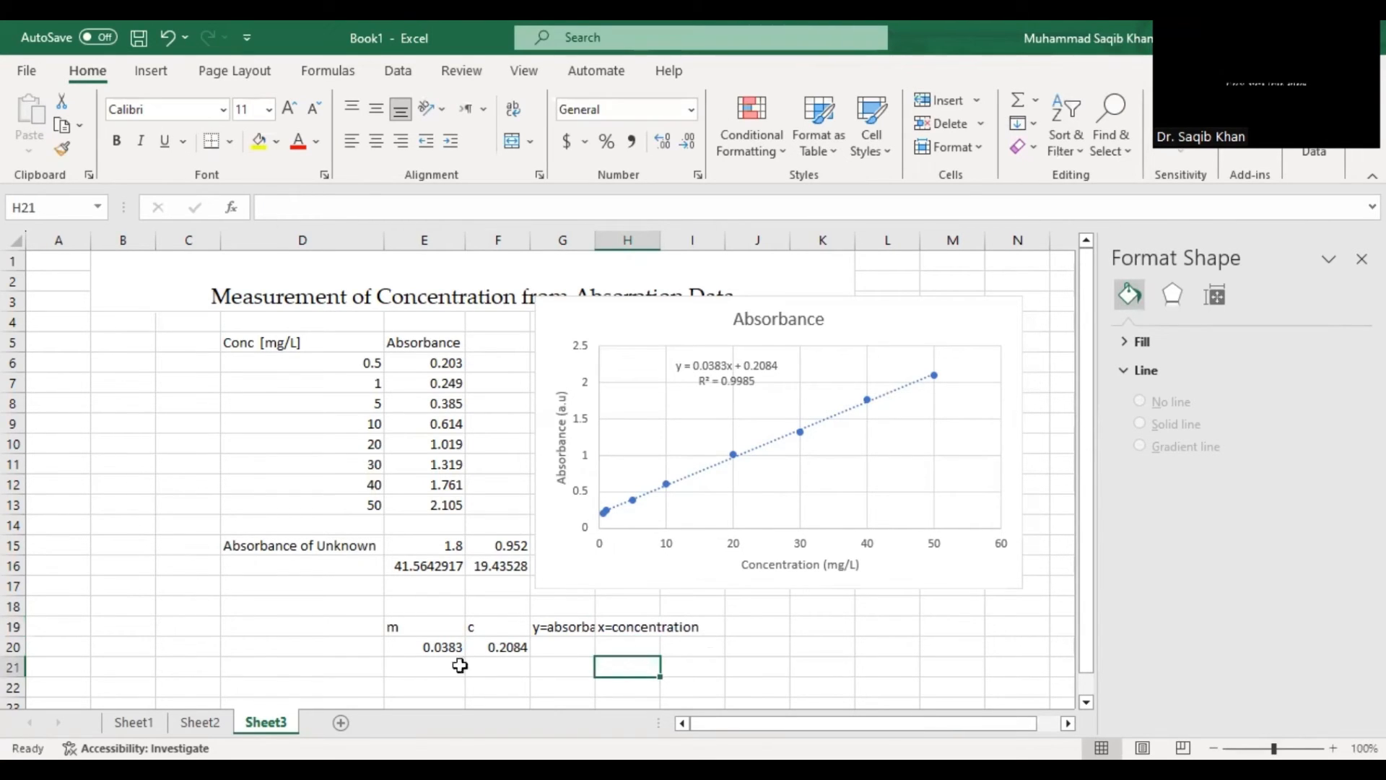
Write the straight-line equation "y=mx+C" as text in cell B19.
click(137, 632)
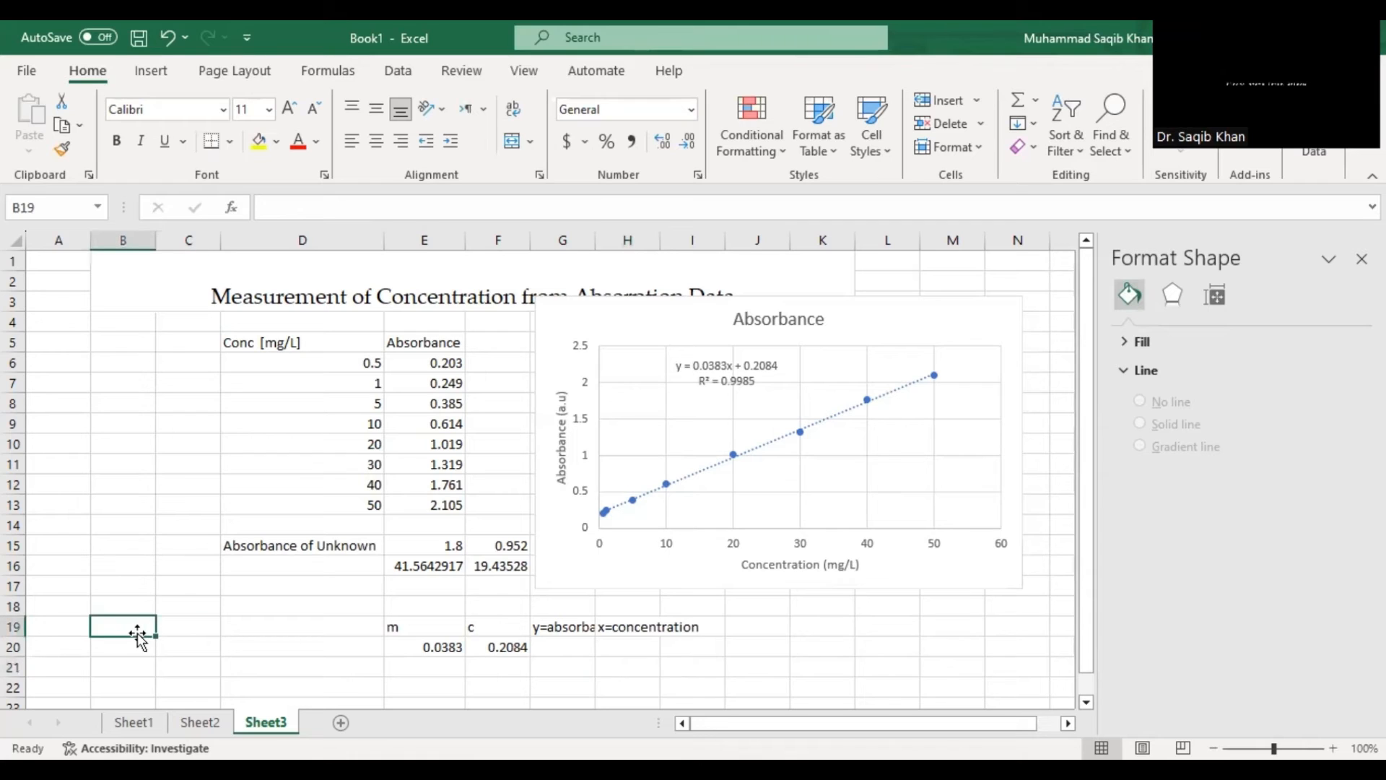
text(y)
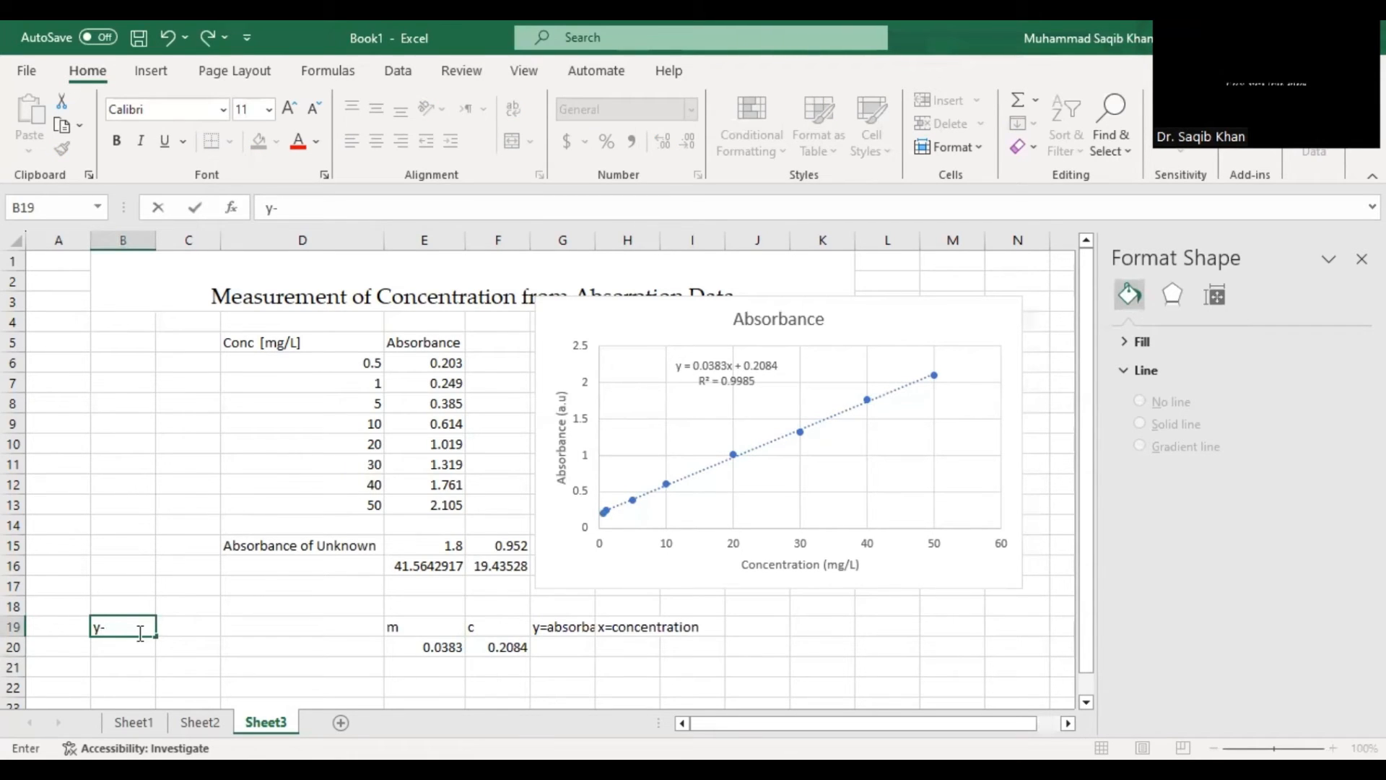
text(=mx+C)
key(Return)
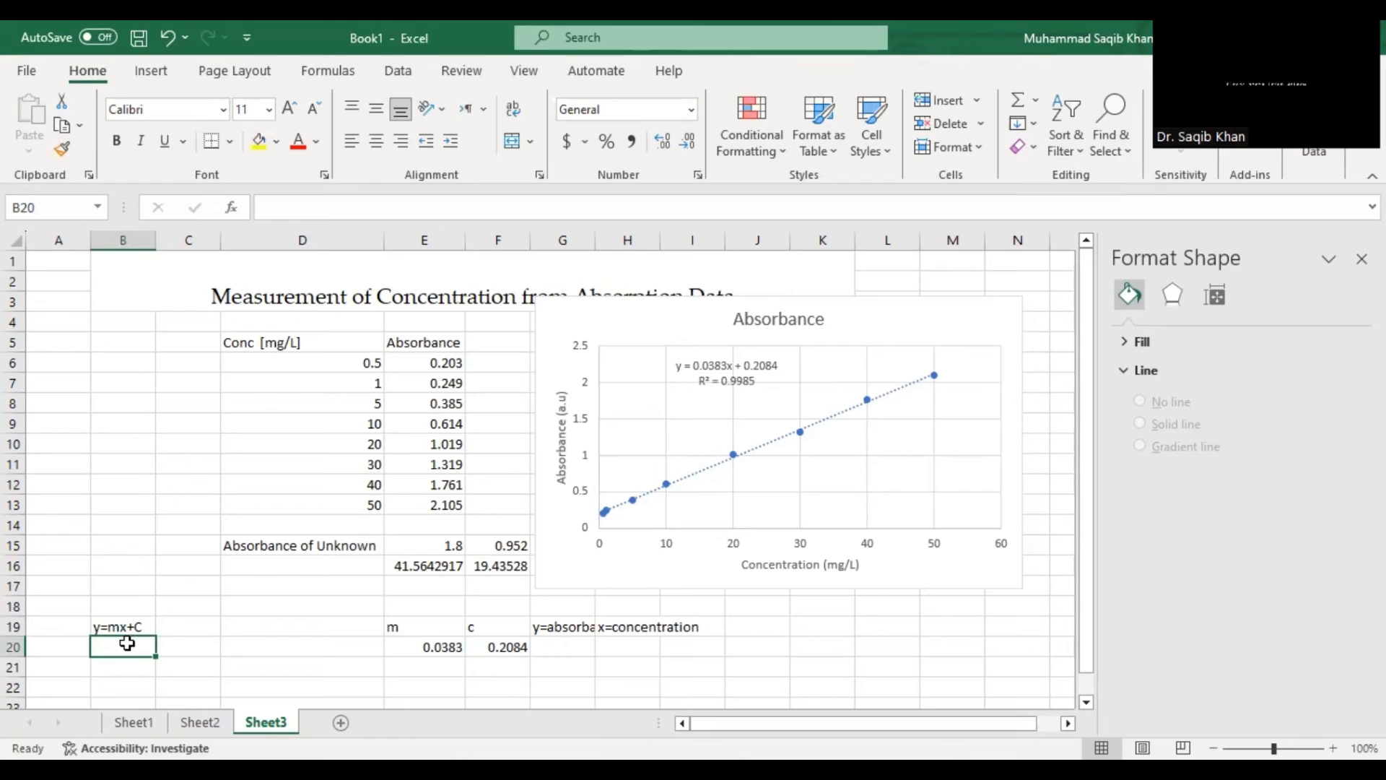
Write the rearranged equation "x=(y-C)/m" as text in B20 and widen column B slightly to fit it.
text(x=(y-C)
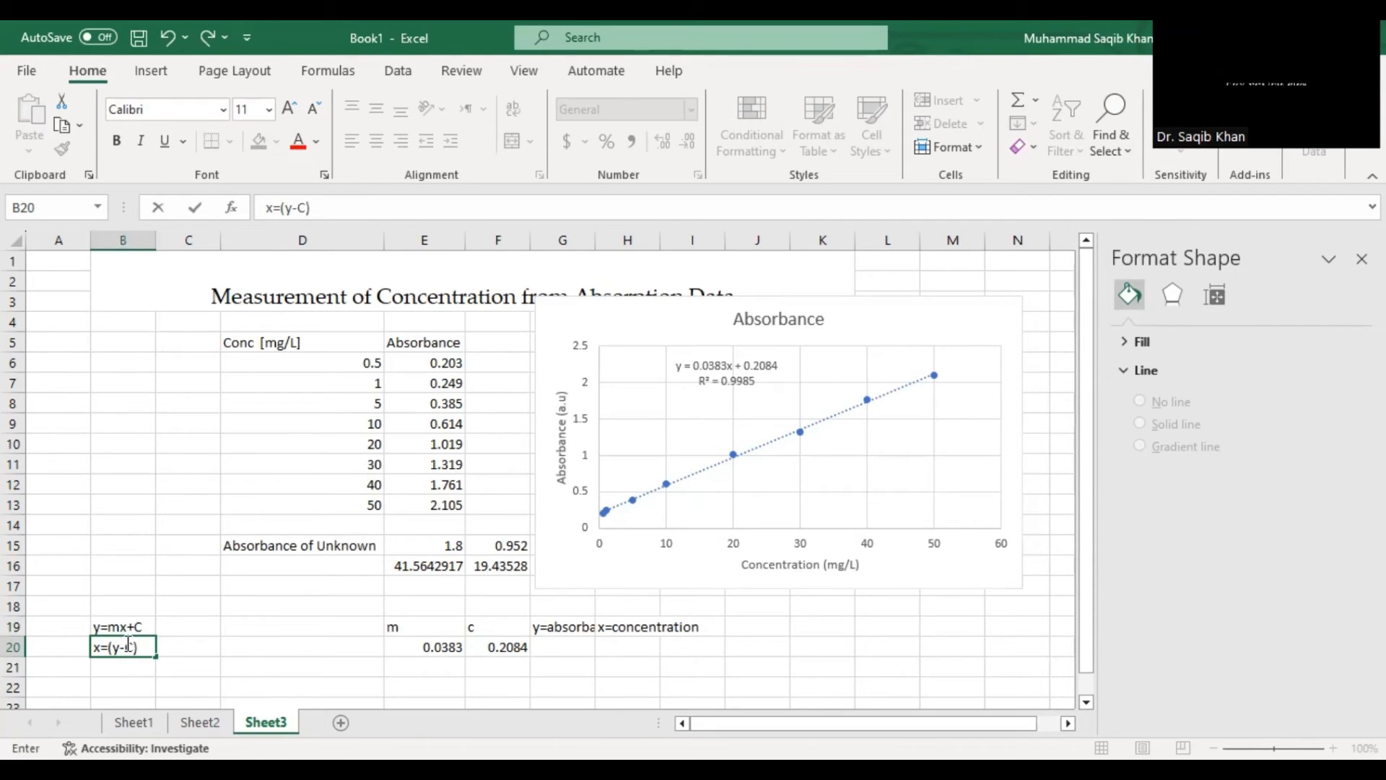
text(m)
click(96, 668)
click(96, 646)
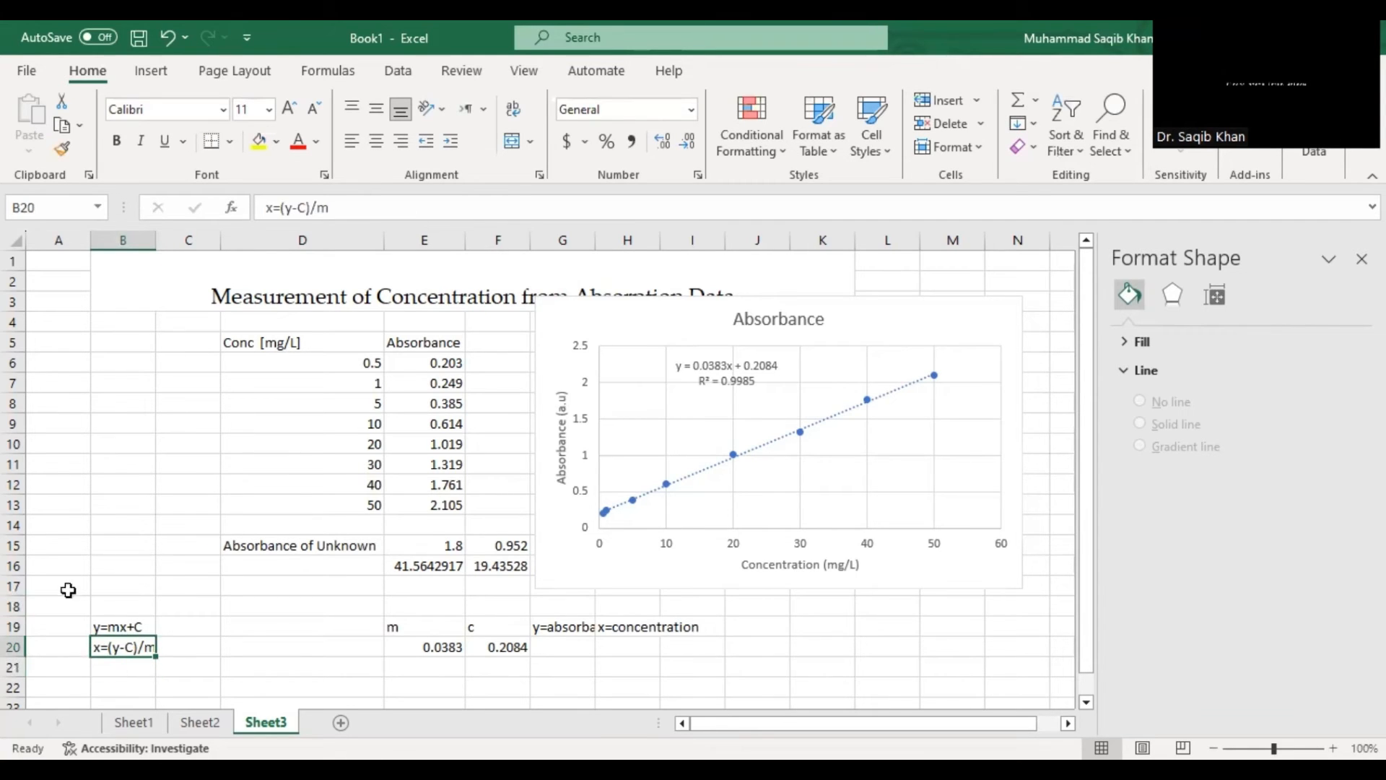
drag(156, 235, 160, 235)
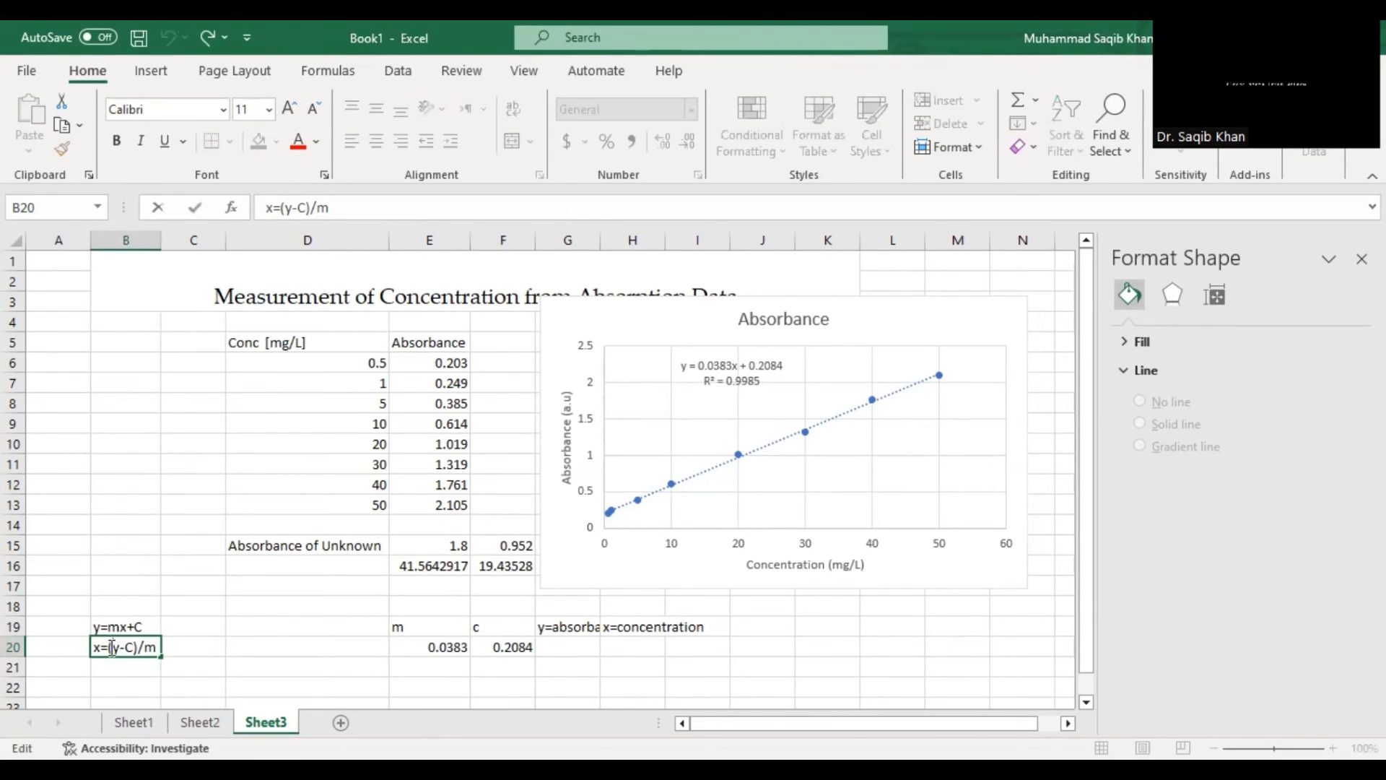
click(94, 627)
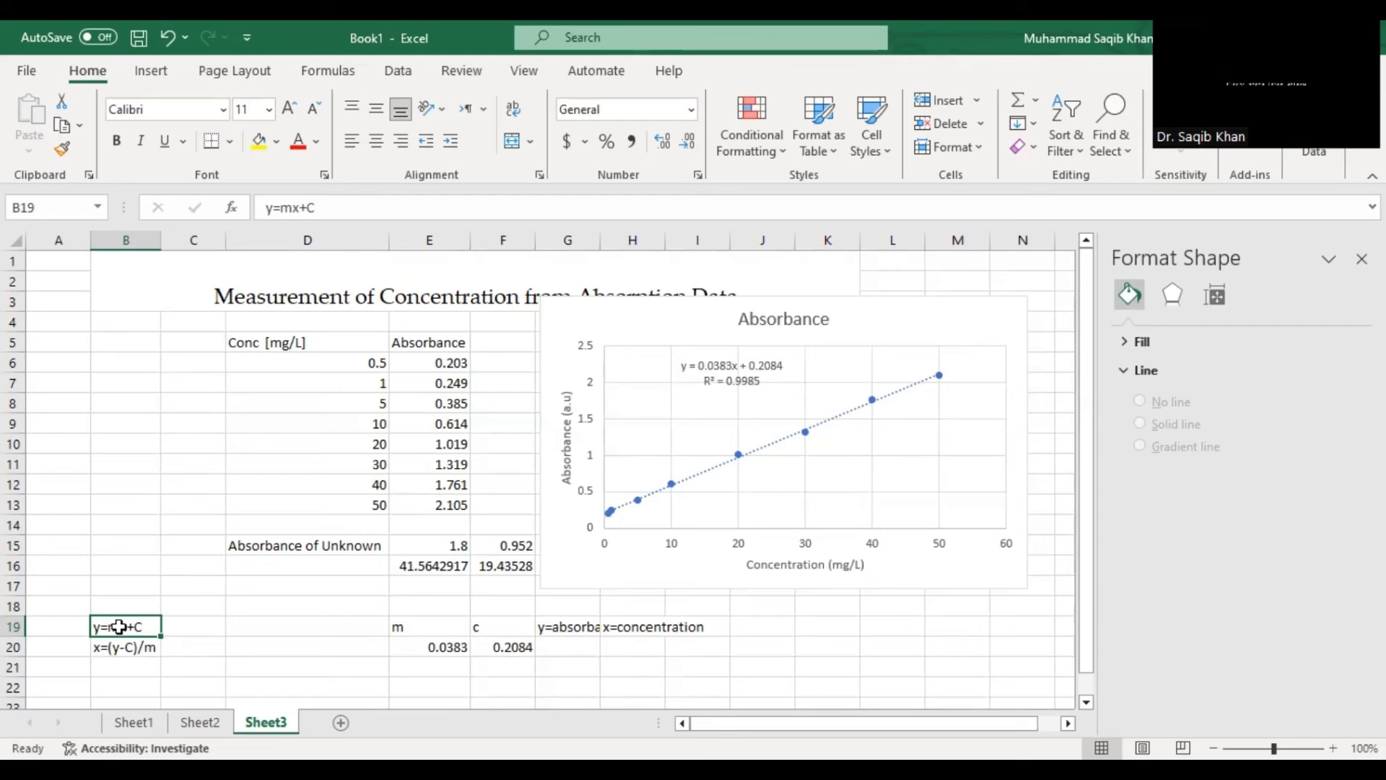
double_click(119, 627)
double_click(119, 647)
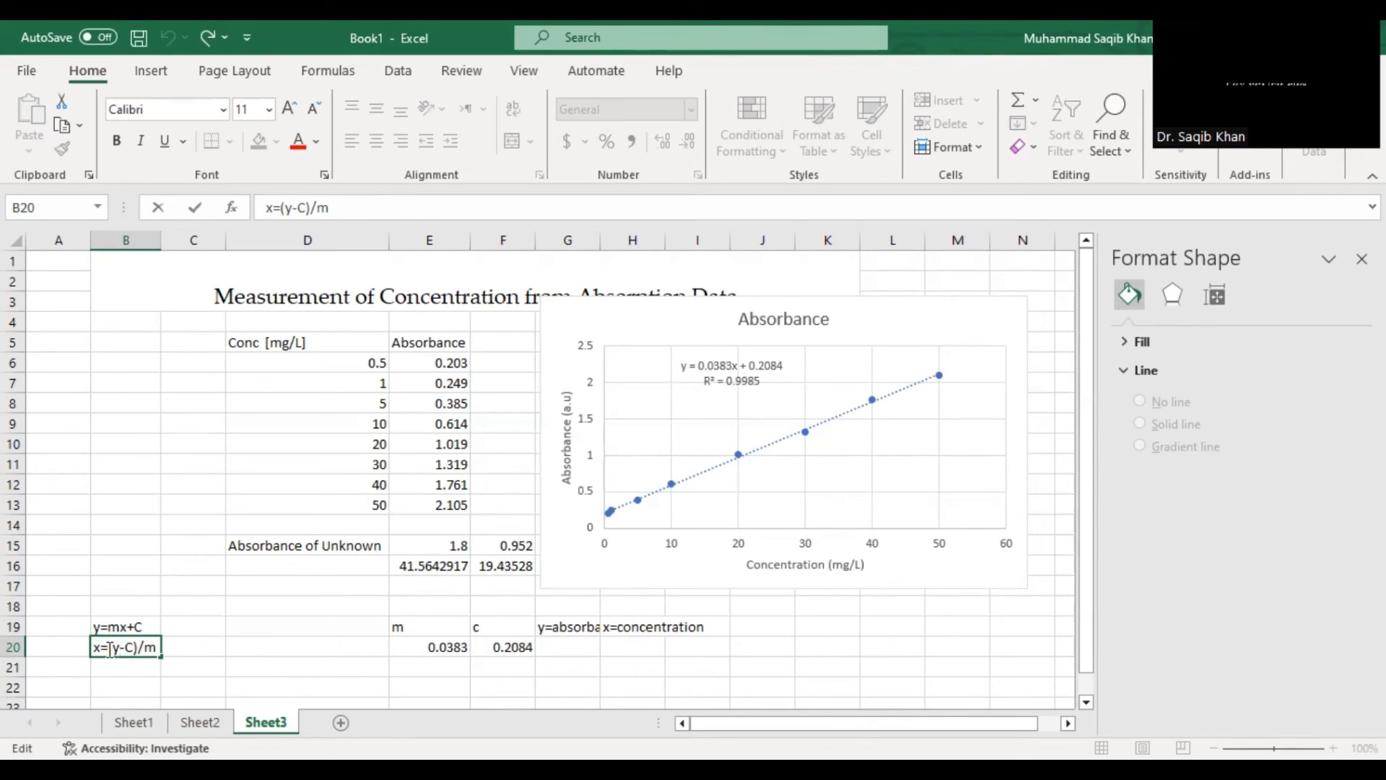
drag(113, 647, 146, 648)
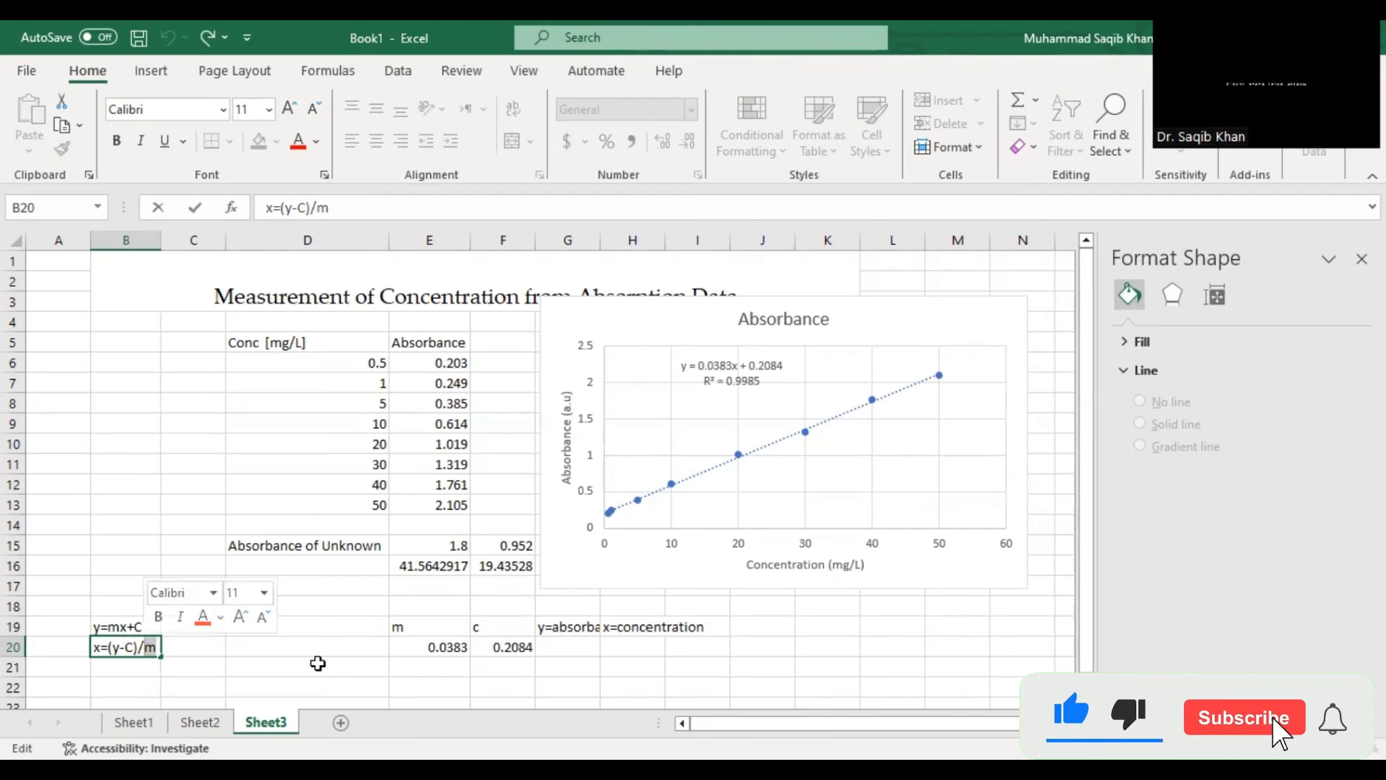
Copy the first unknown's absorbance of 1.8 from E15 into cell G20.
click(578, 648)
click(452, 547)
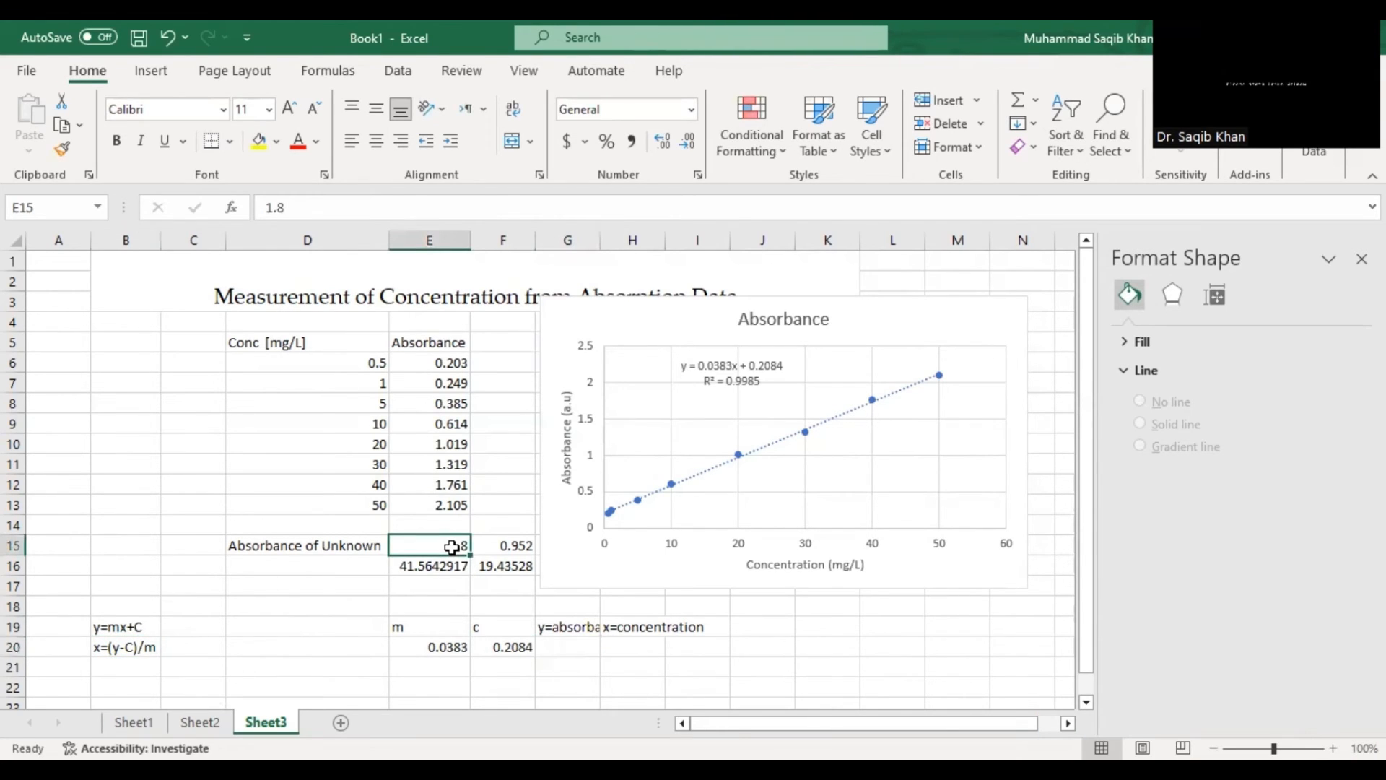
key(ctrl+c)
click(554, 650)
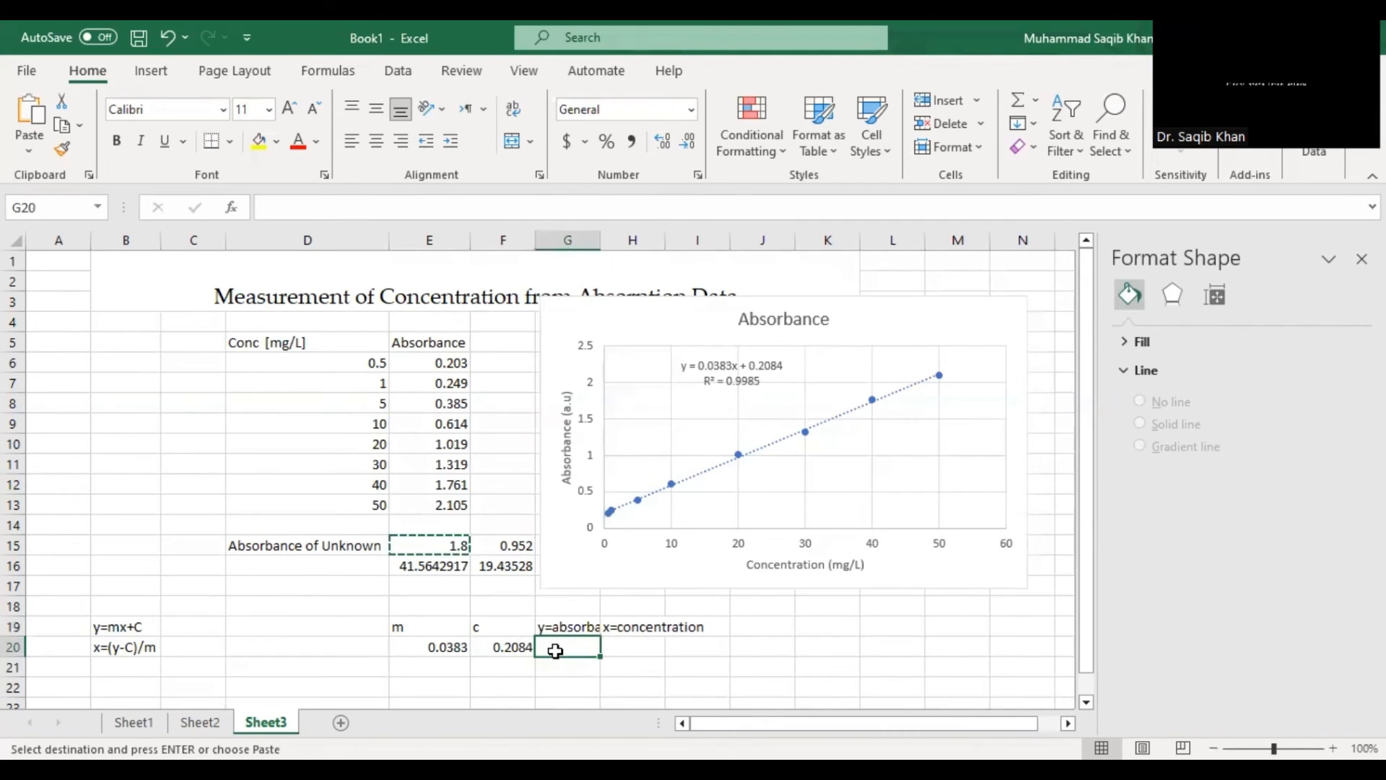
key(ctrl+v)
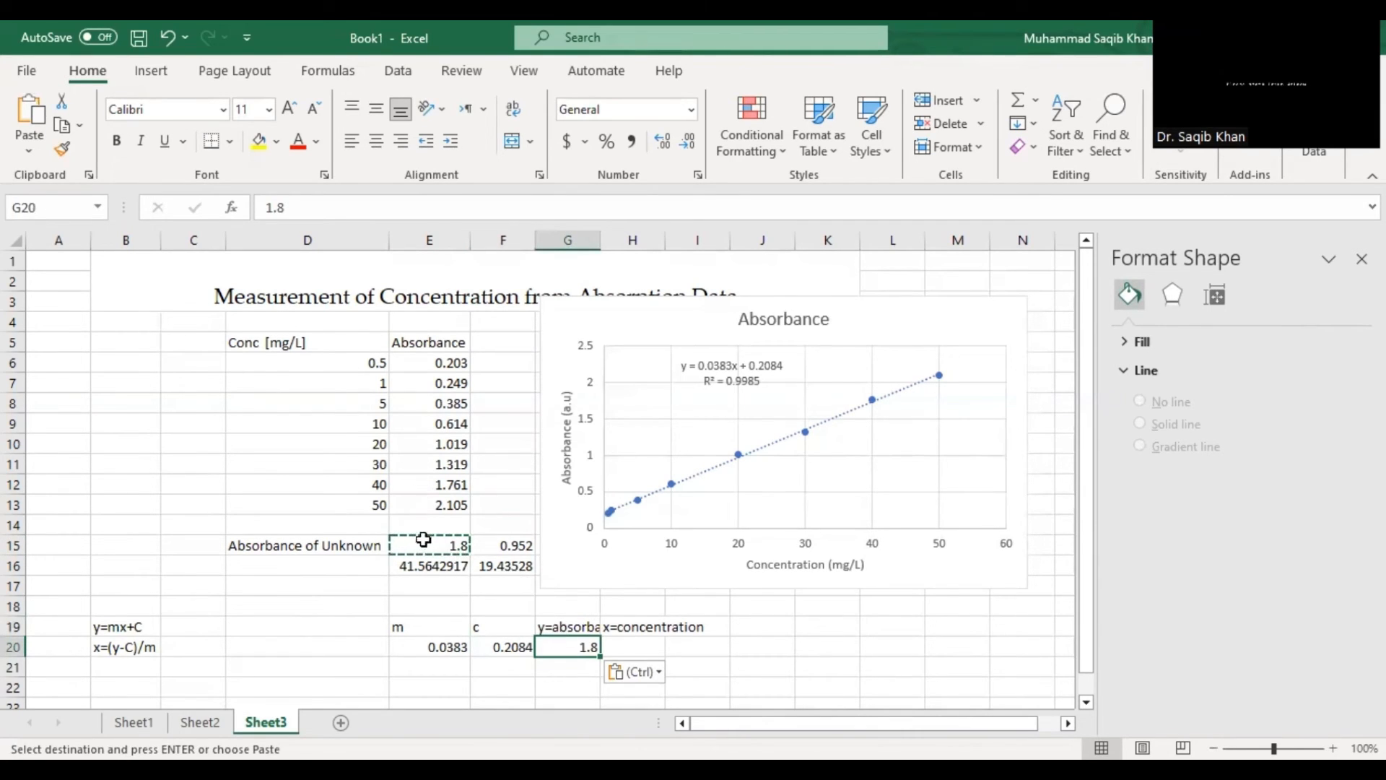
key(Escape)
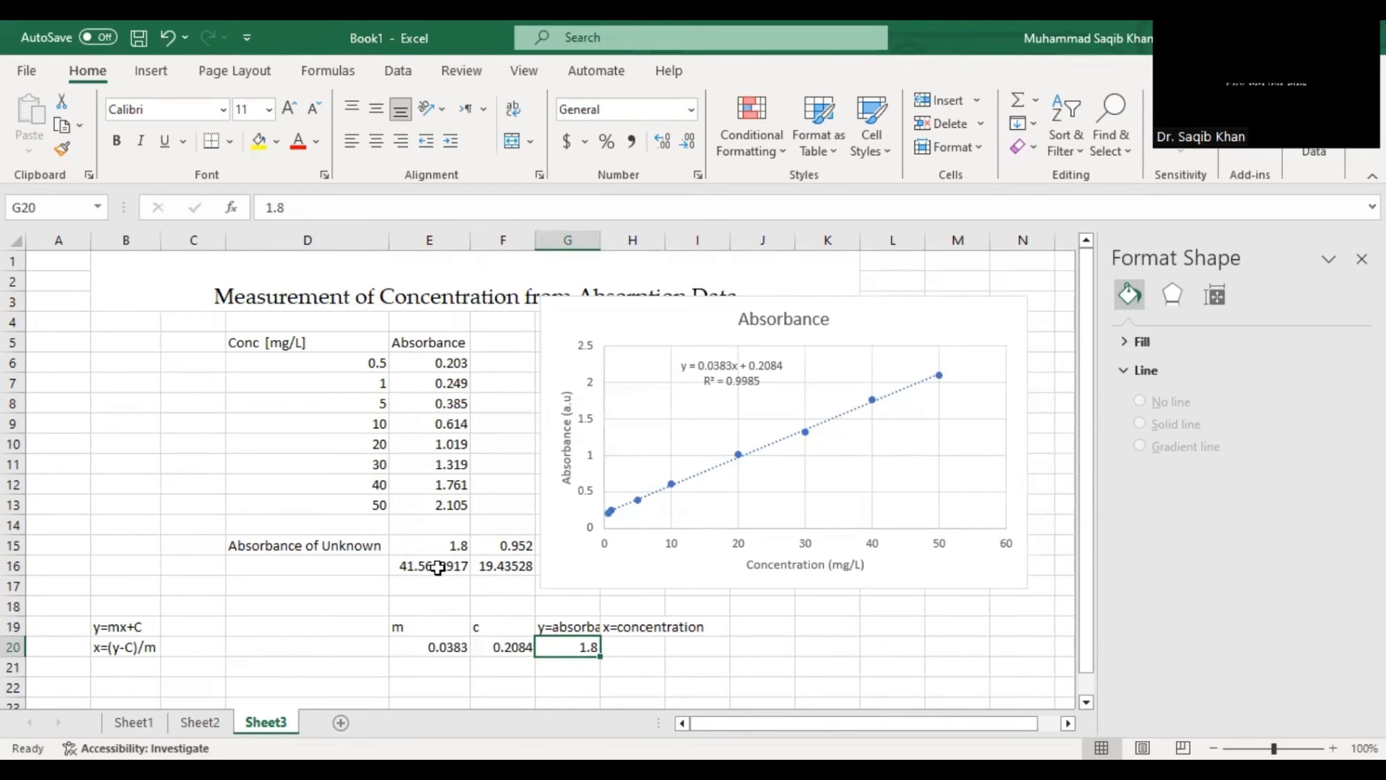
Calculate the concentration in H20 from the rearranged line equation with the formula =(G20-F20)/E20.
click(634, 649)
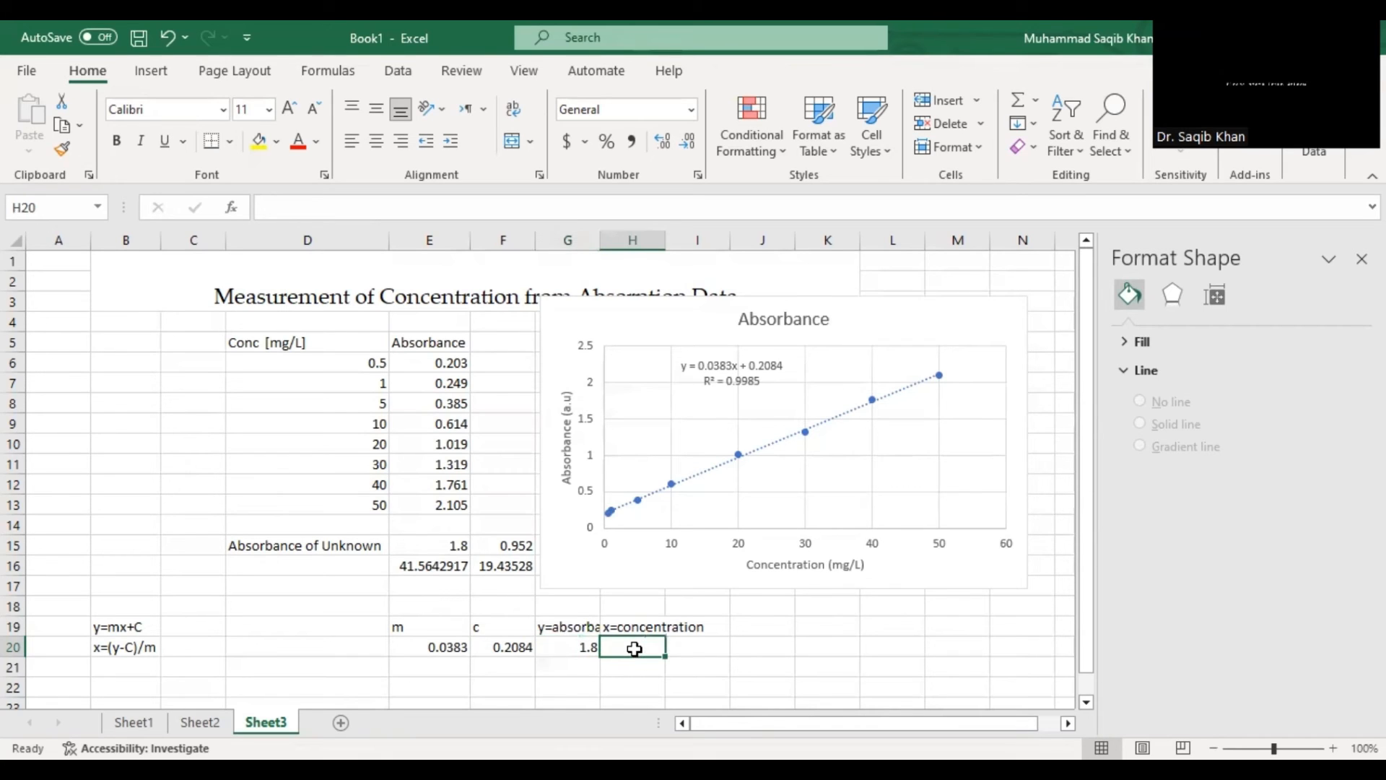
text(=)
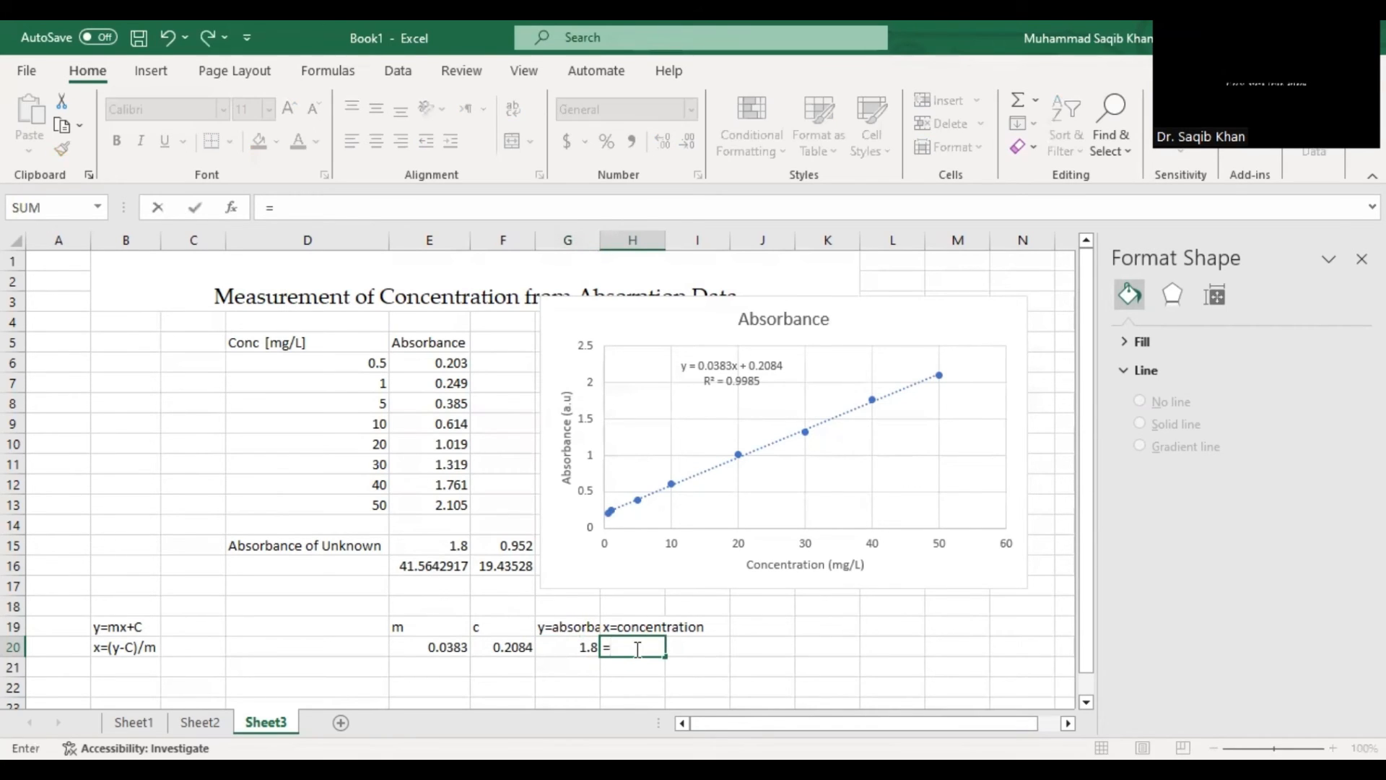
text(()
click(564, 645)
text(-)
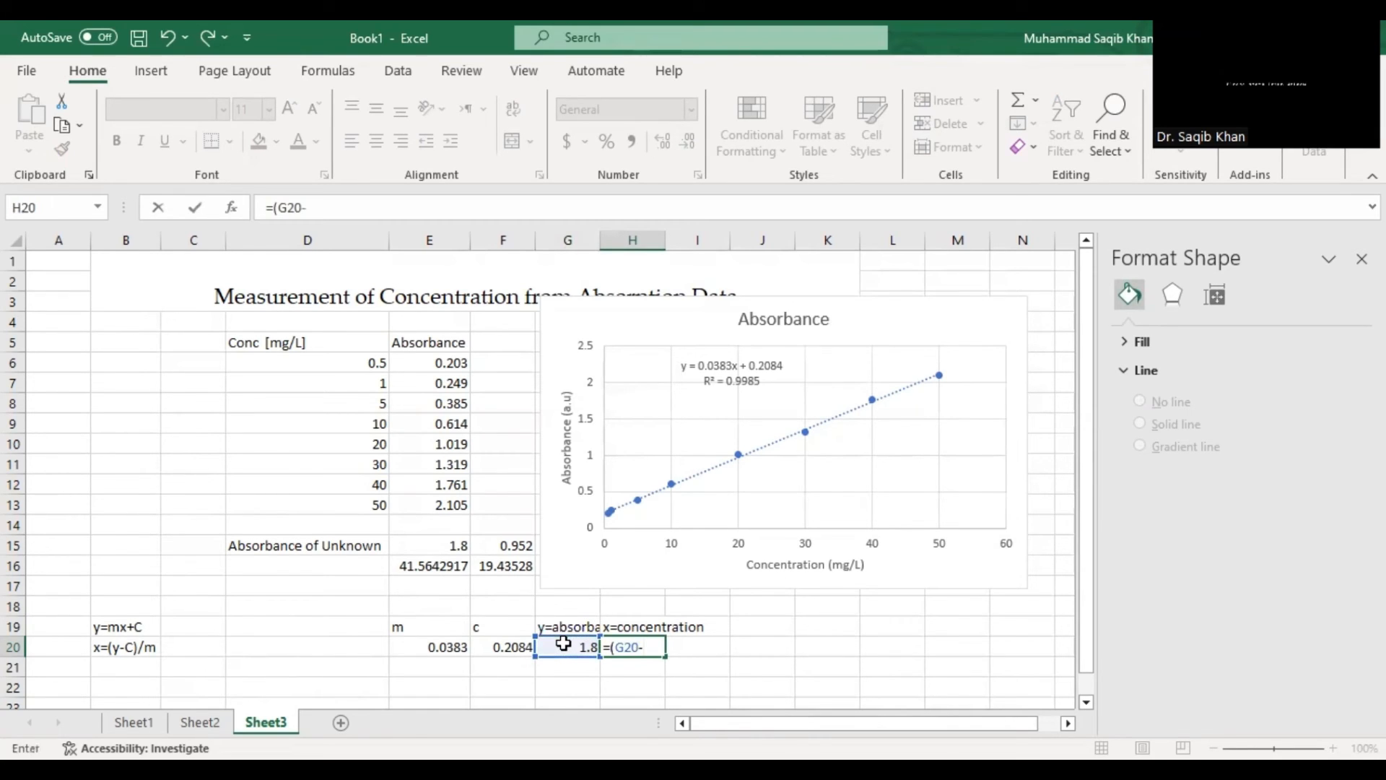
click(495, 643)
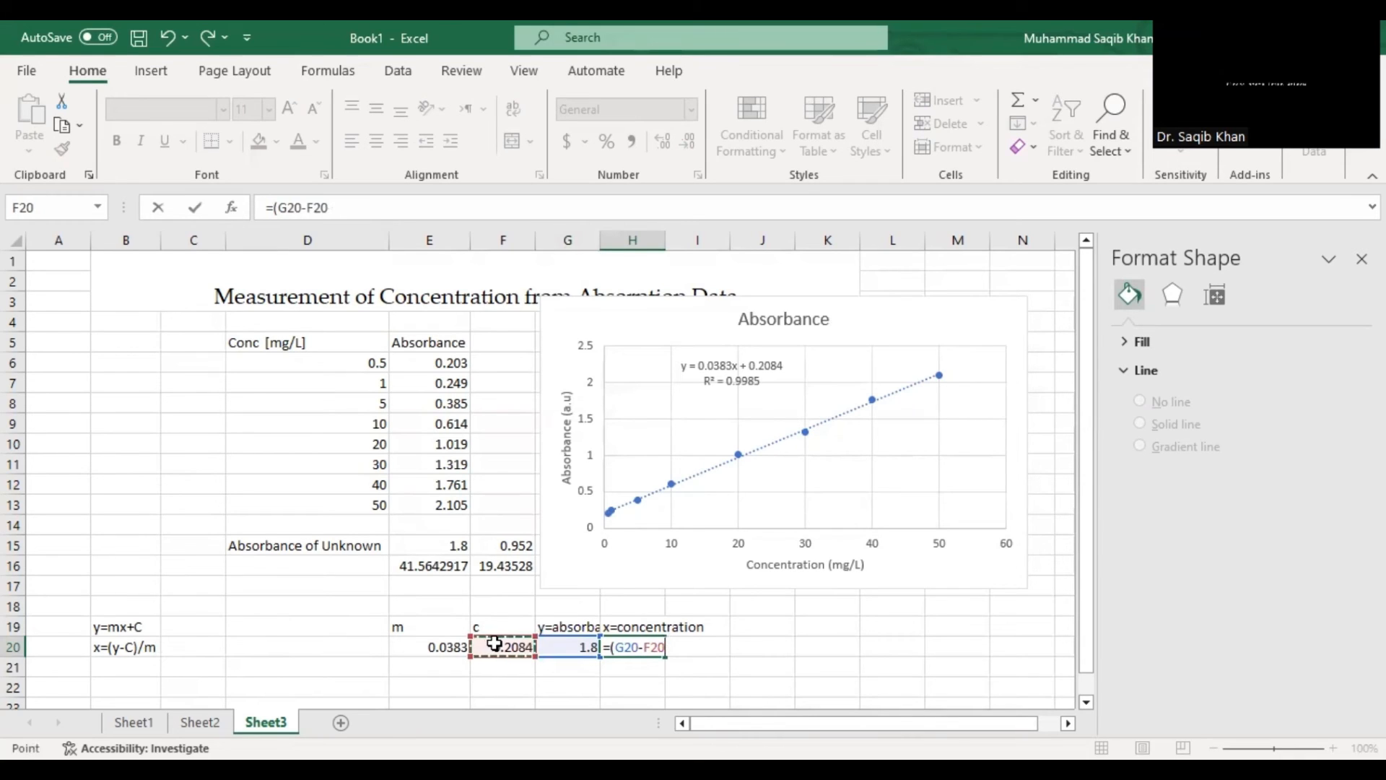
text()/)
click(415, 646)
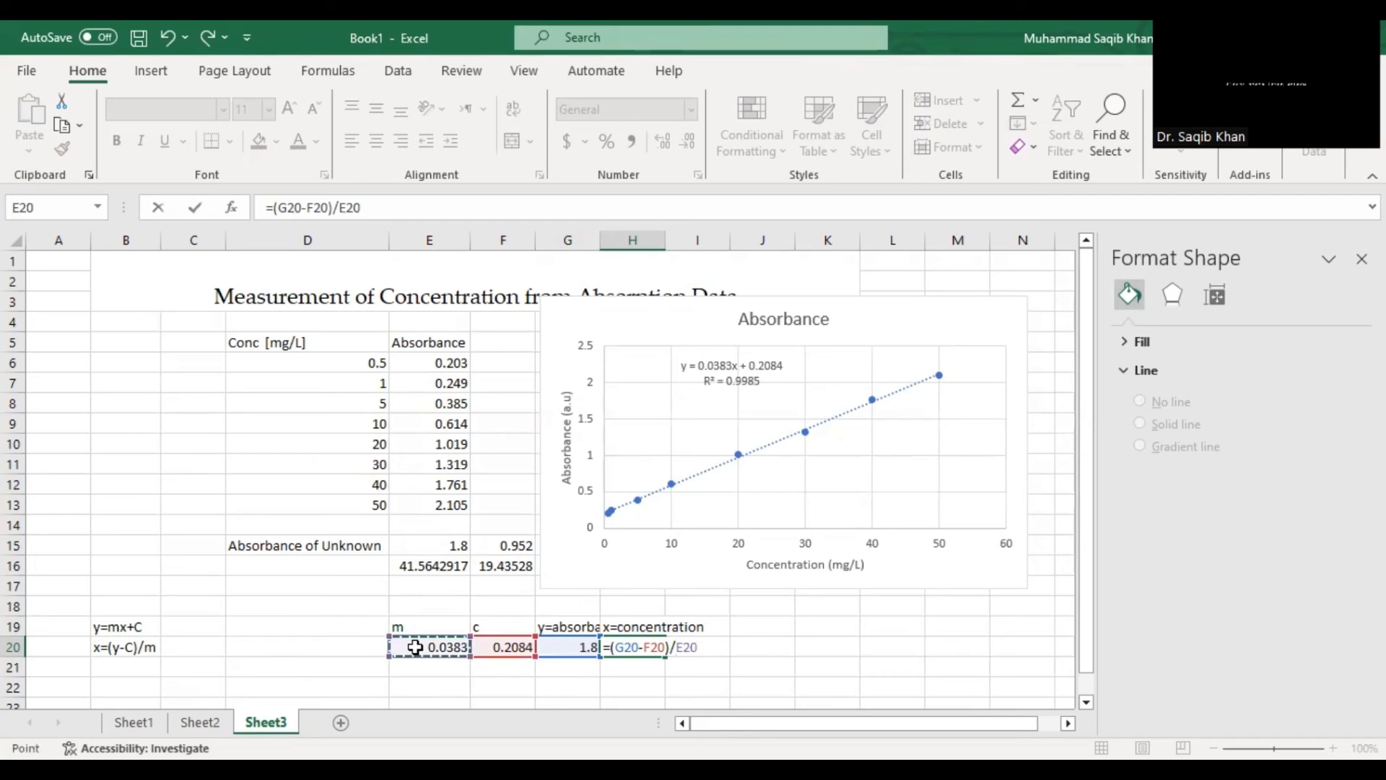
key(Return)
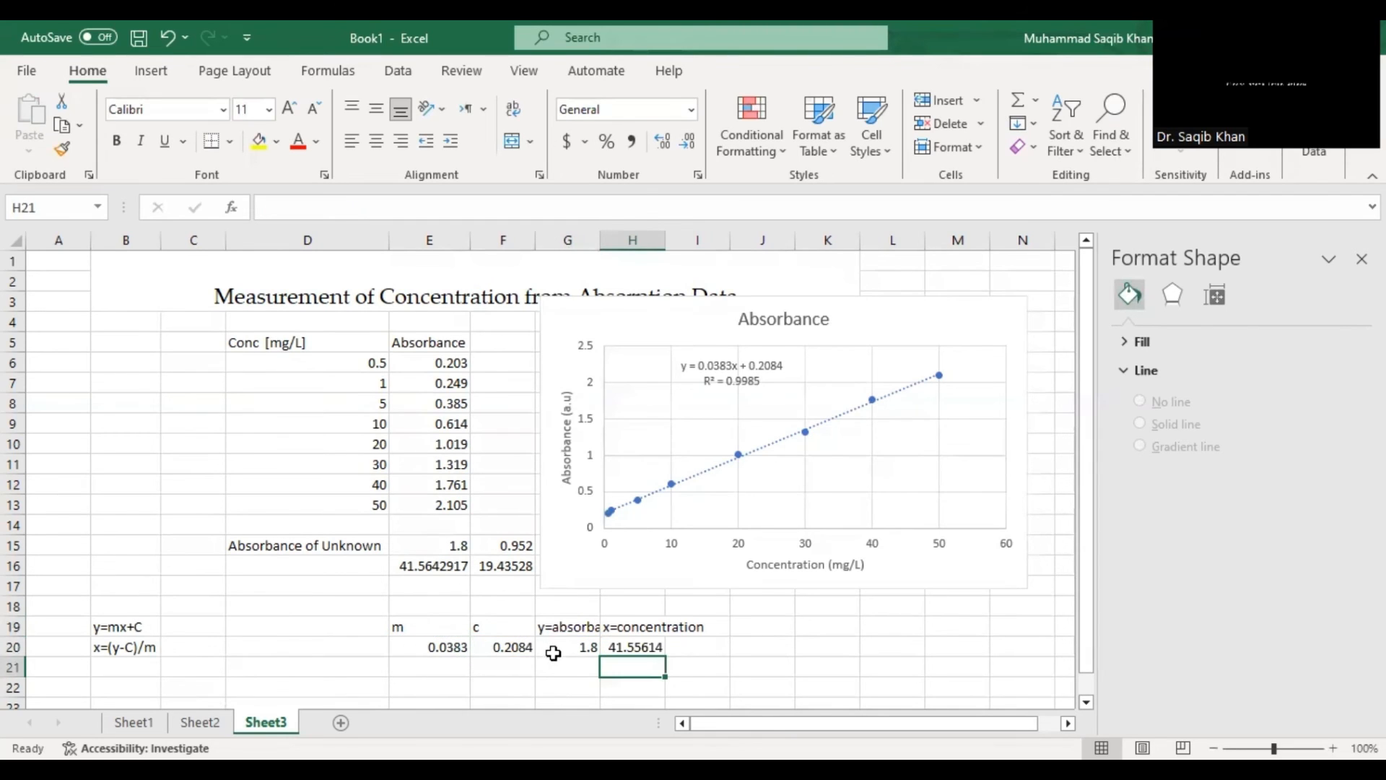
Apply the Number format with two decimals to the concentration results in E16 and H20.
click(609, 647)
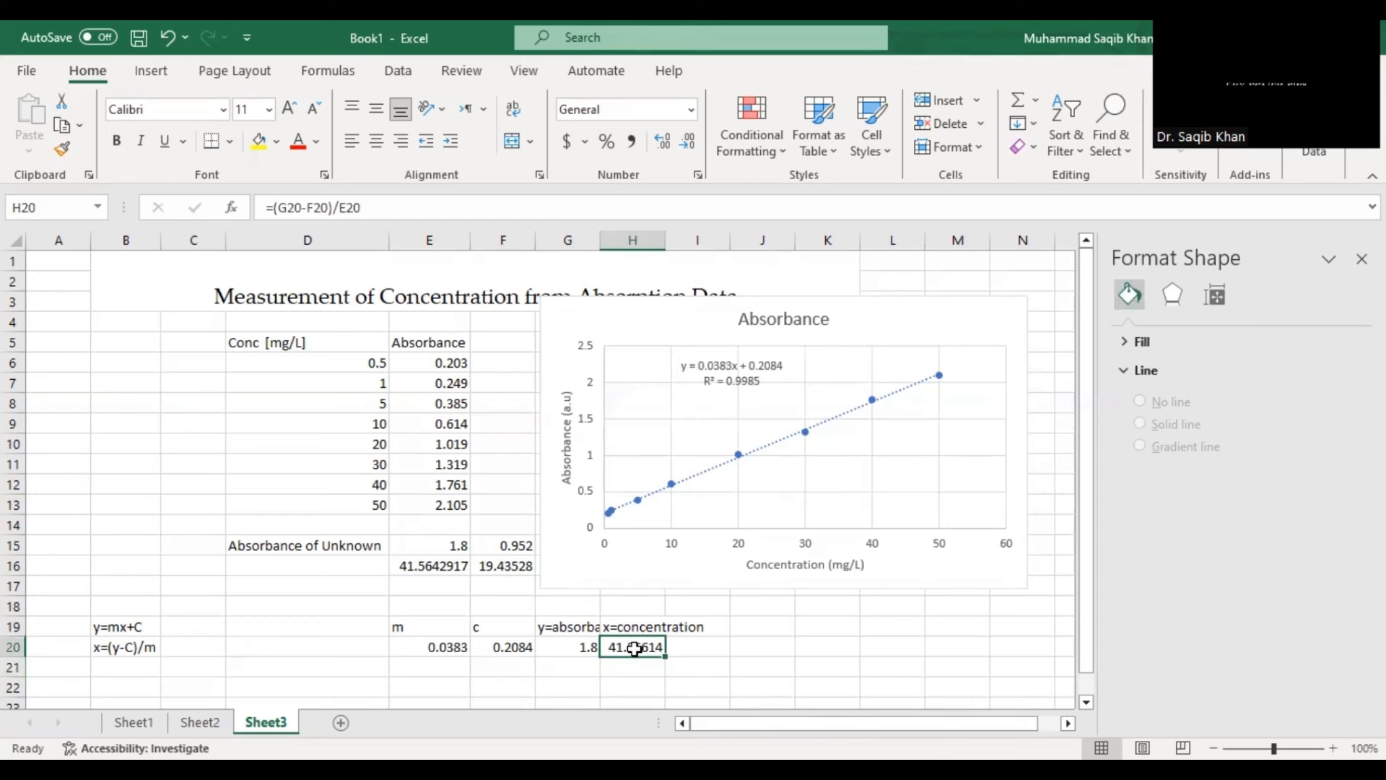
click(408, 566)
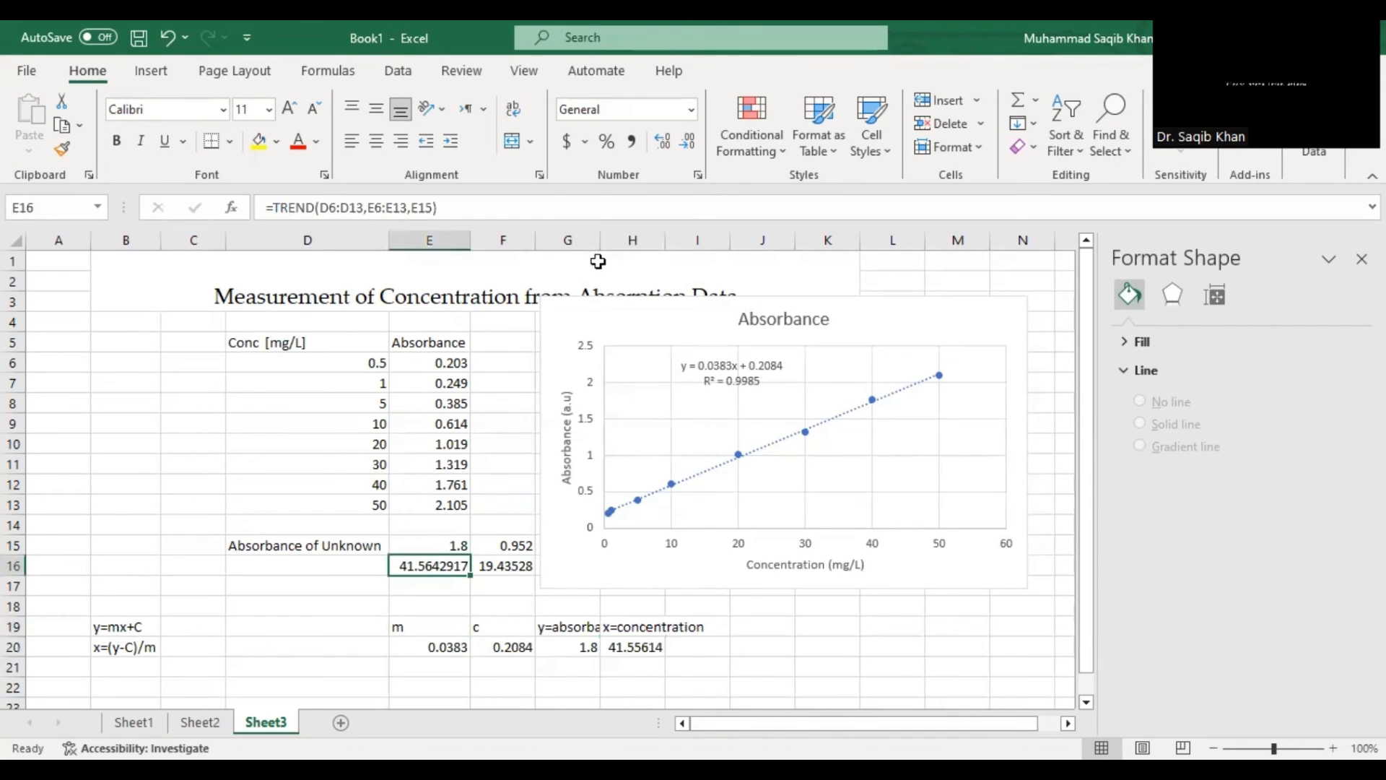
click(692, 110)
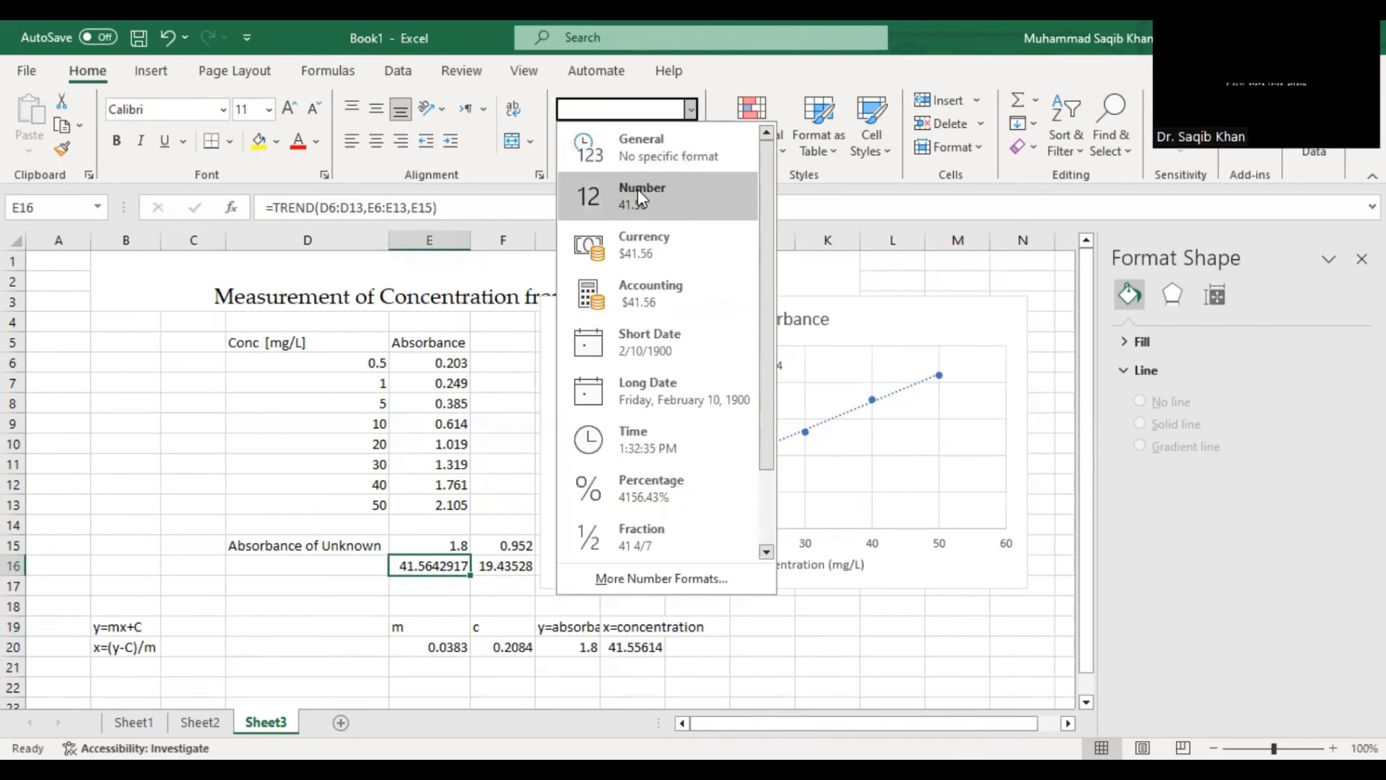
click(638, 189)
click(622, 646)
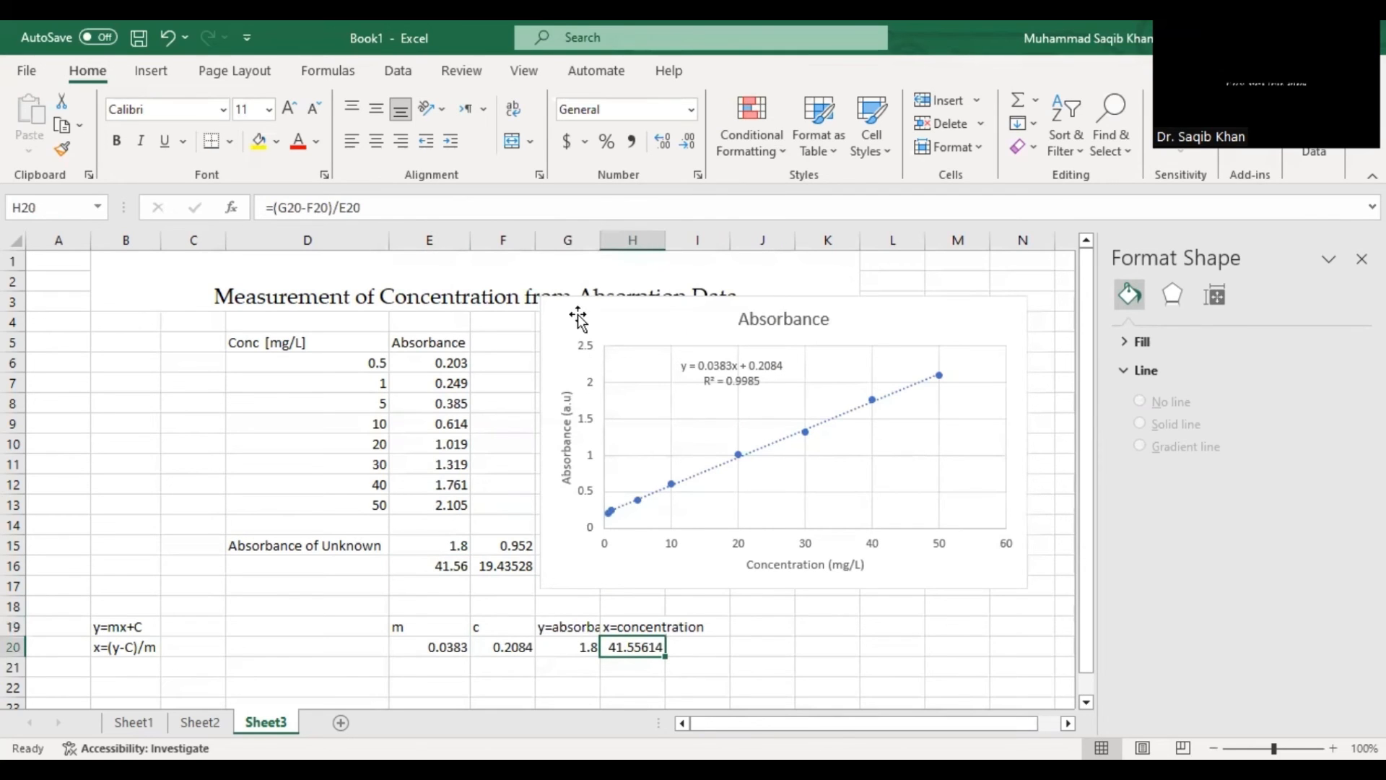
click(692, 110)
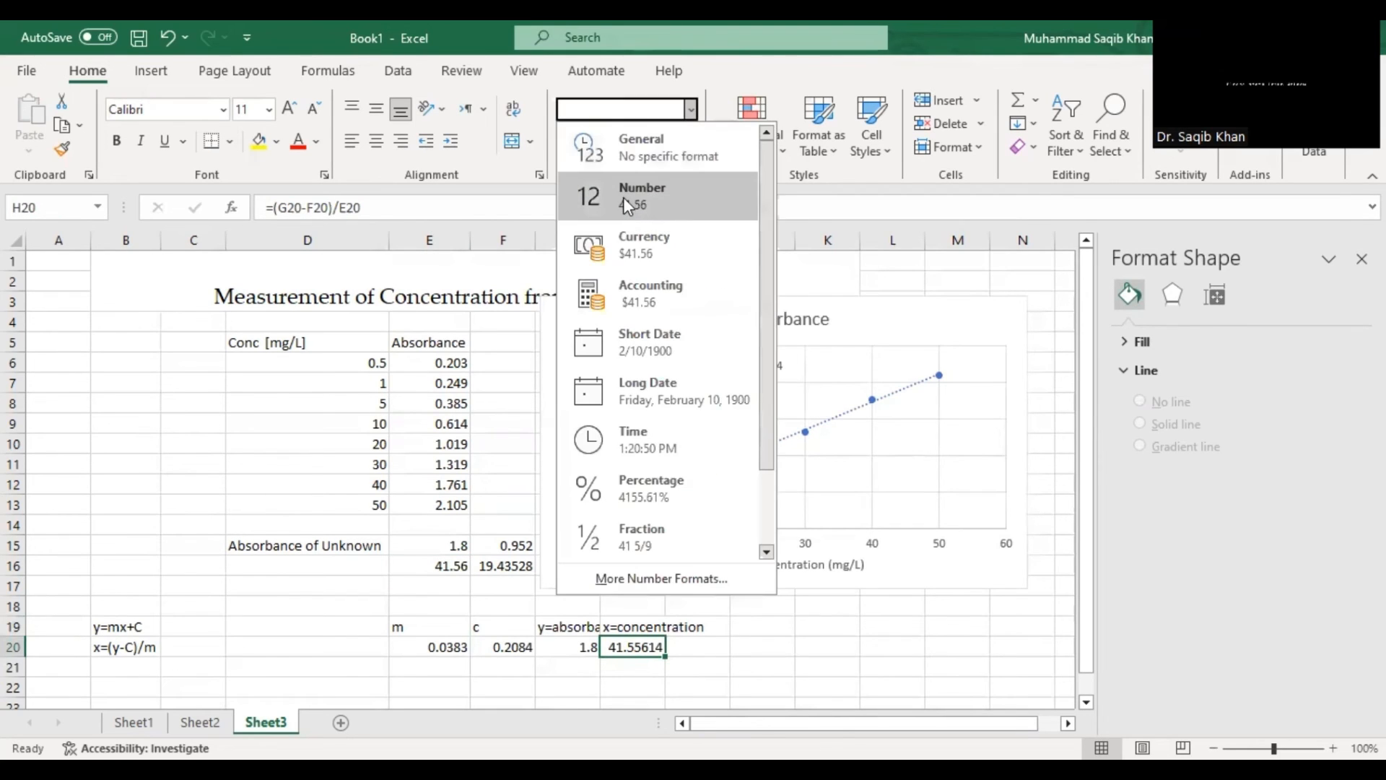
click(623, 197)
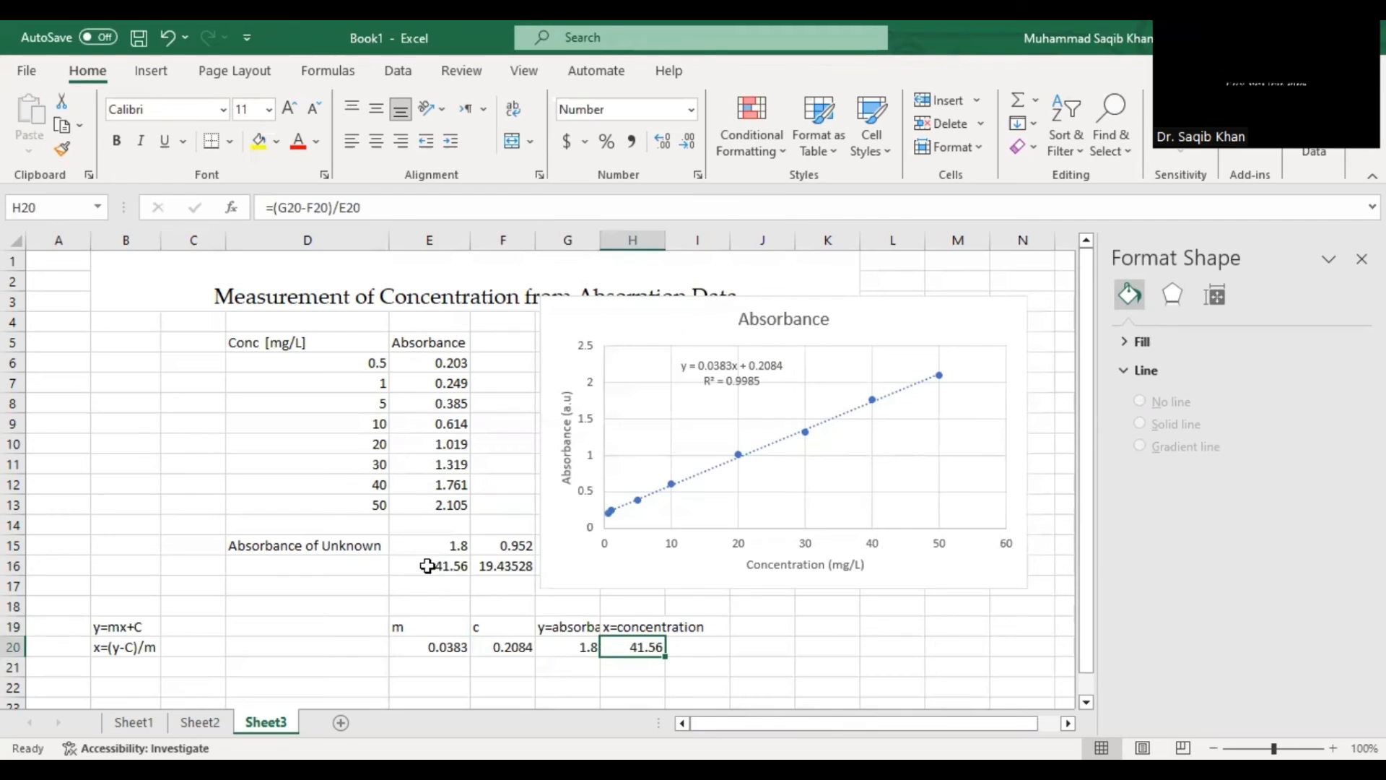
Compare the TREND concentration in E16 with the equation-based one in H20, and move the Absorbance chart slightly up and to the right.
click(428, 566)
click(624, 647)
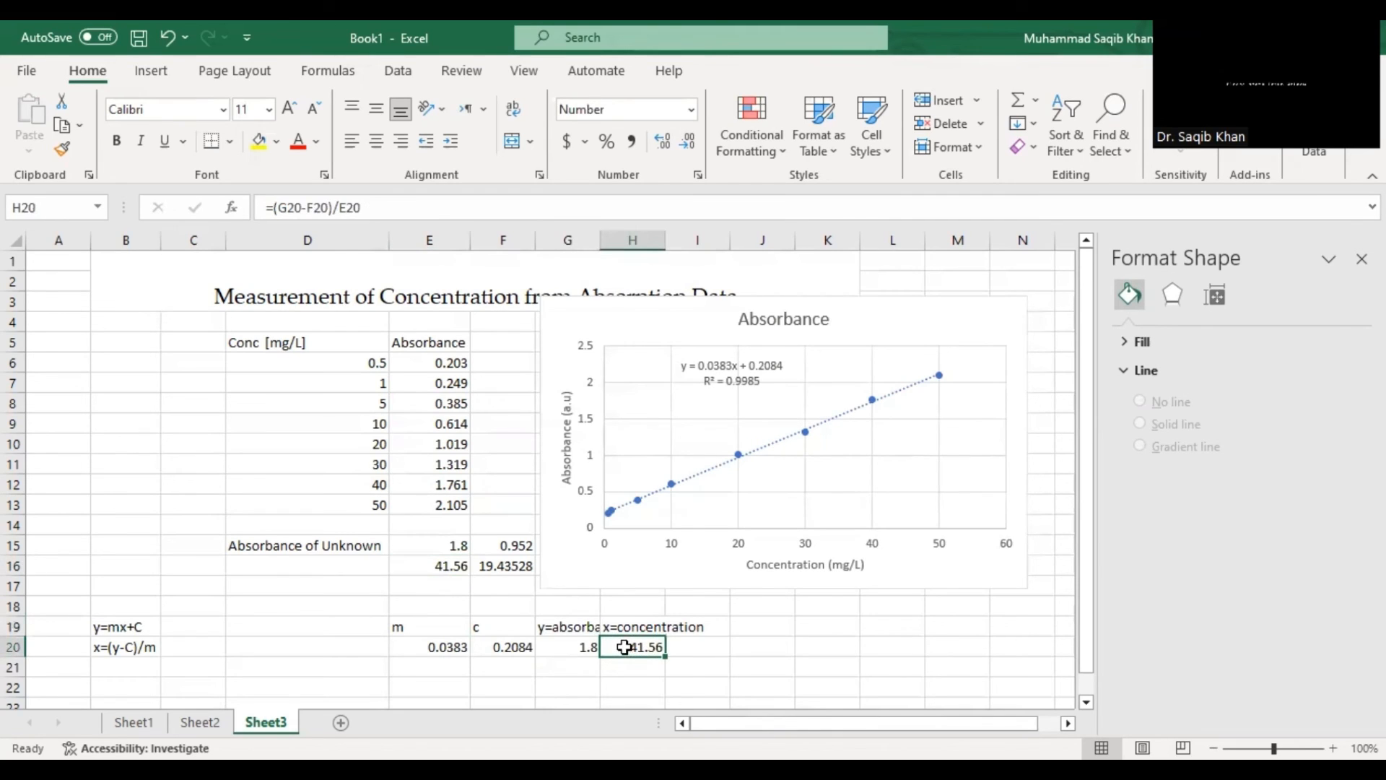
click(446, 566)
click(627, 648)
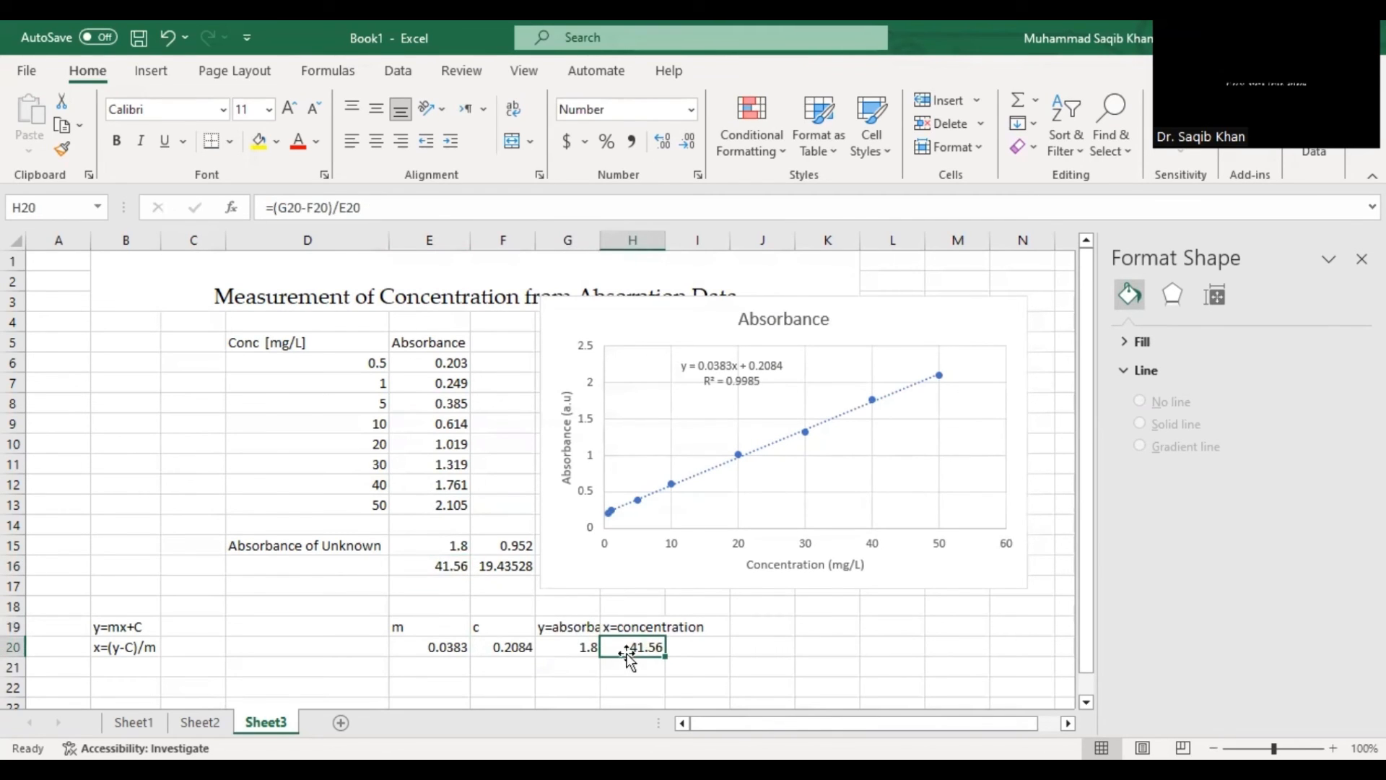
click(435, 568)
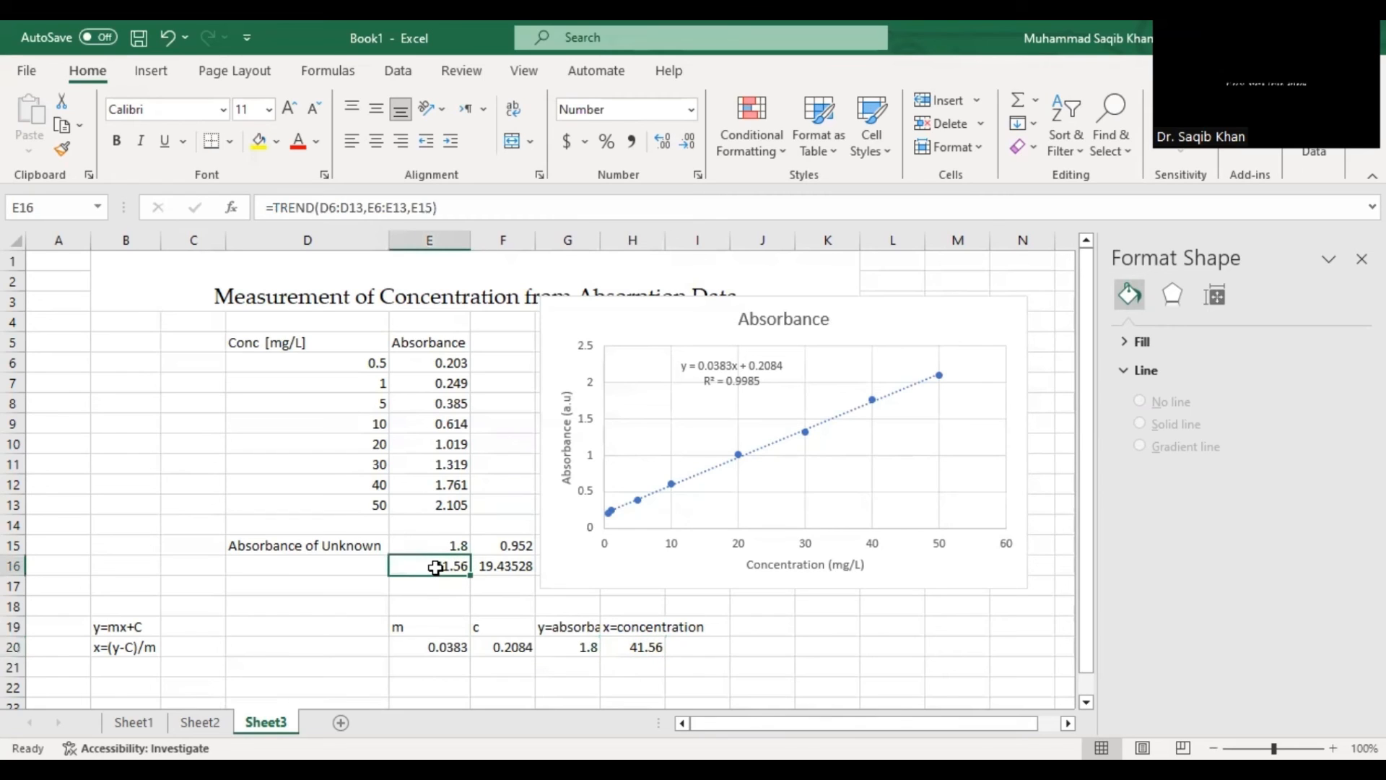
click(625, 648)
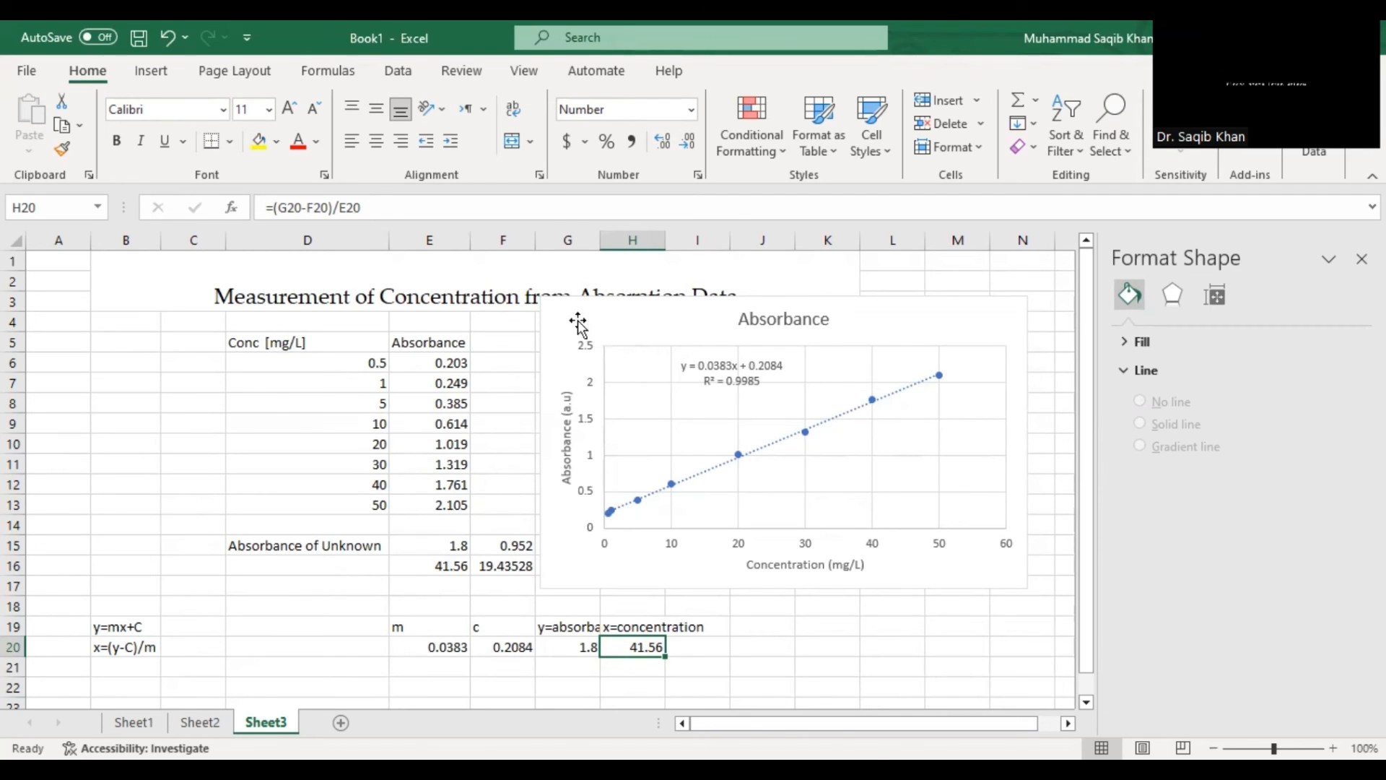
drag(593, 330, 610, 306)
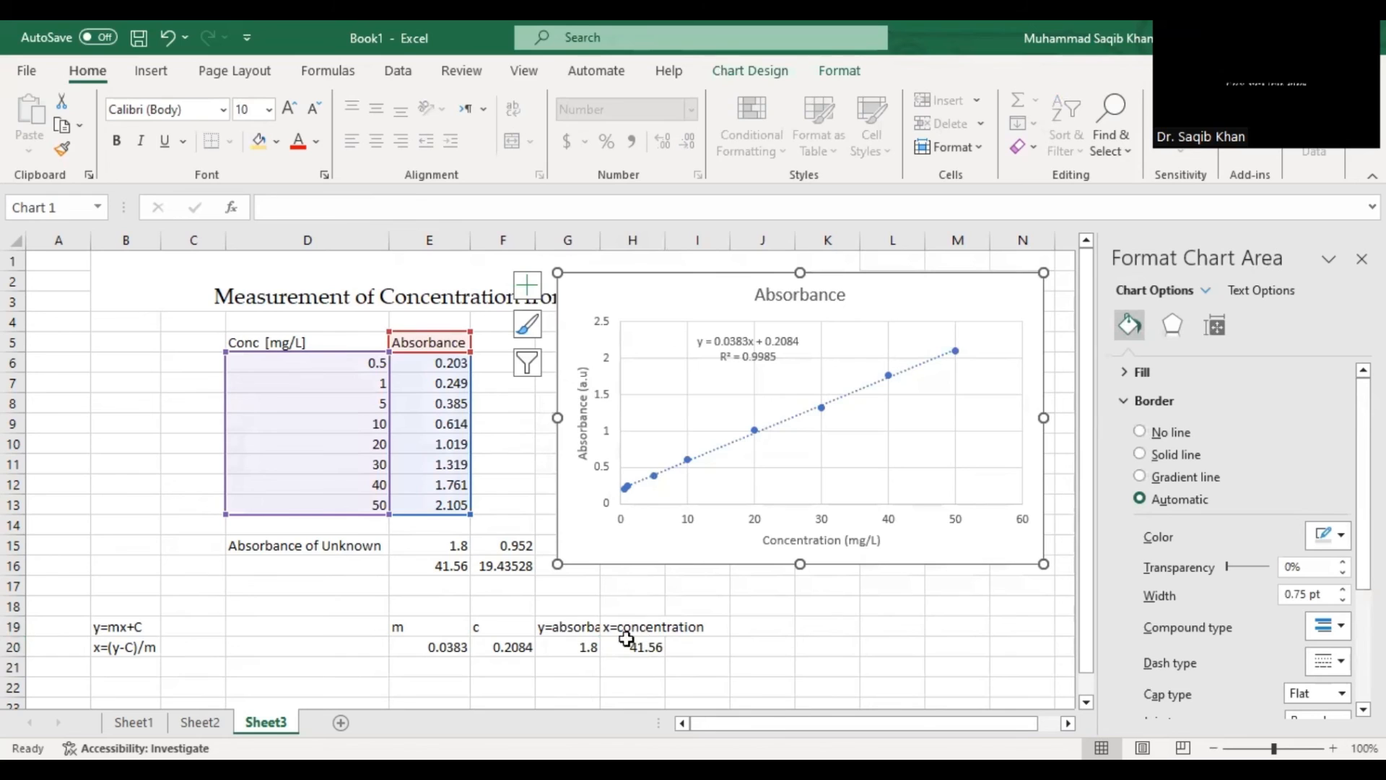
Review the TREND formula in E16 against the absorbance in G20, and shift the Absorbance chart slightly further right and down.
click(437, 572)
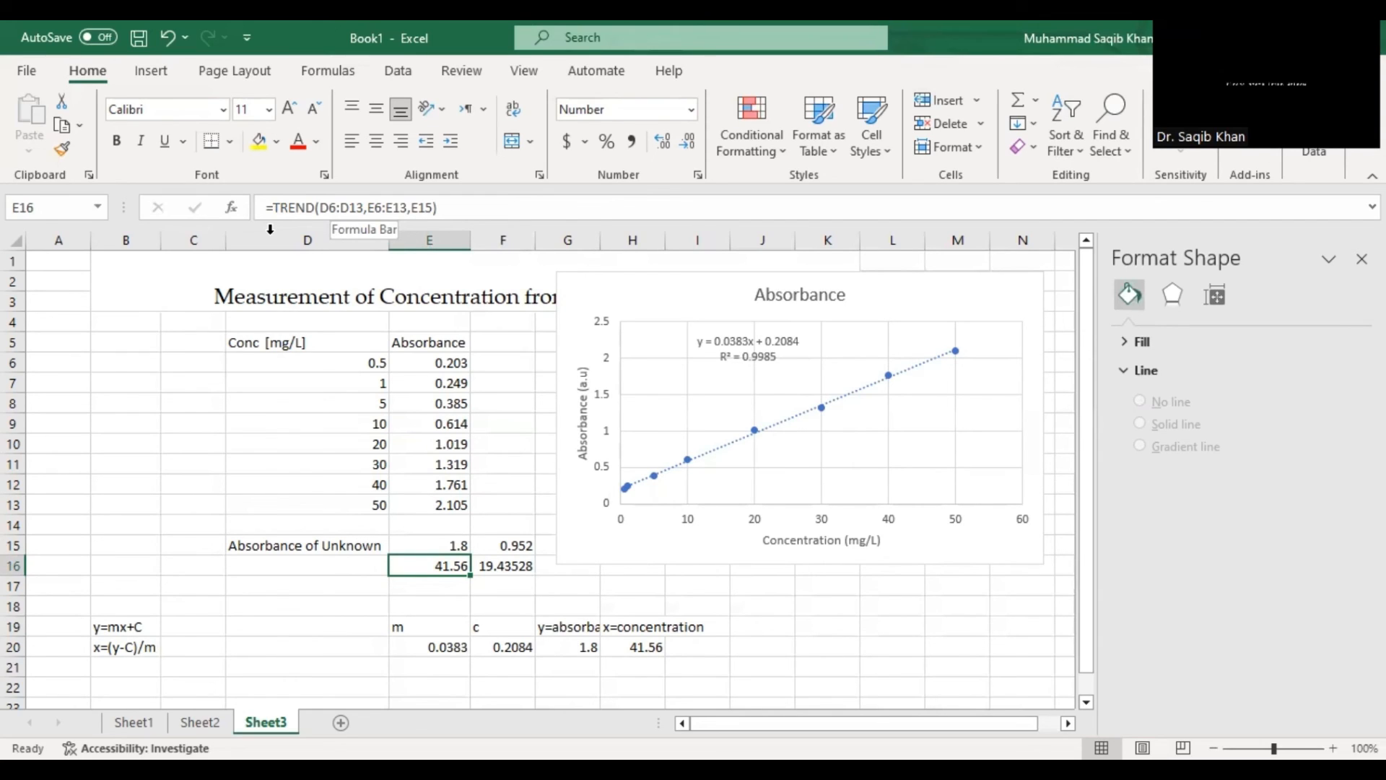
key(F2)
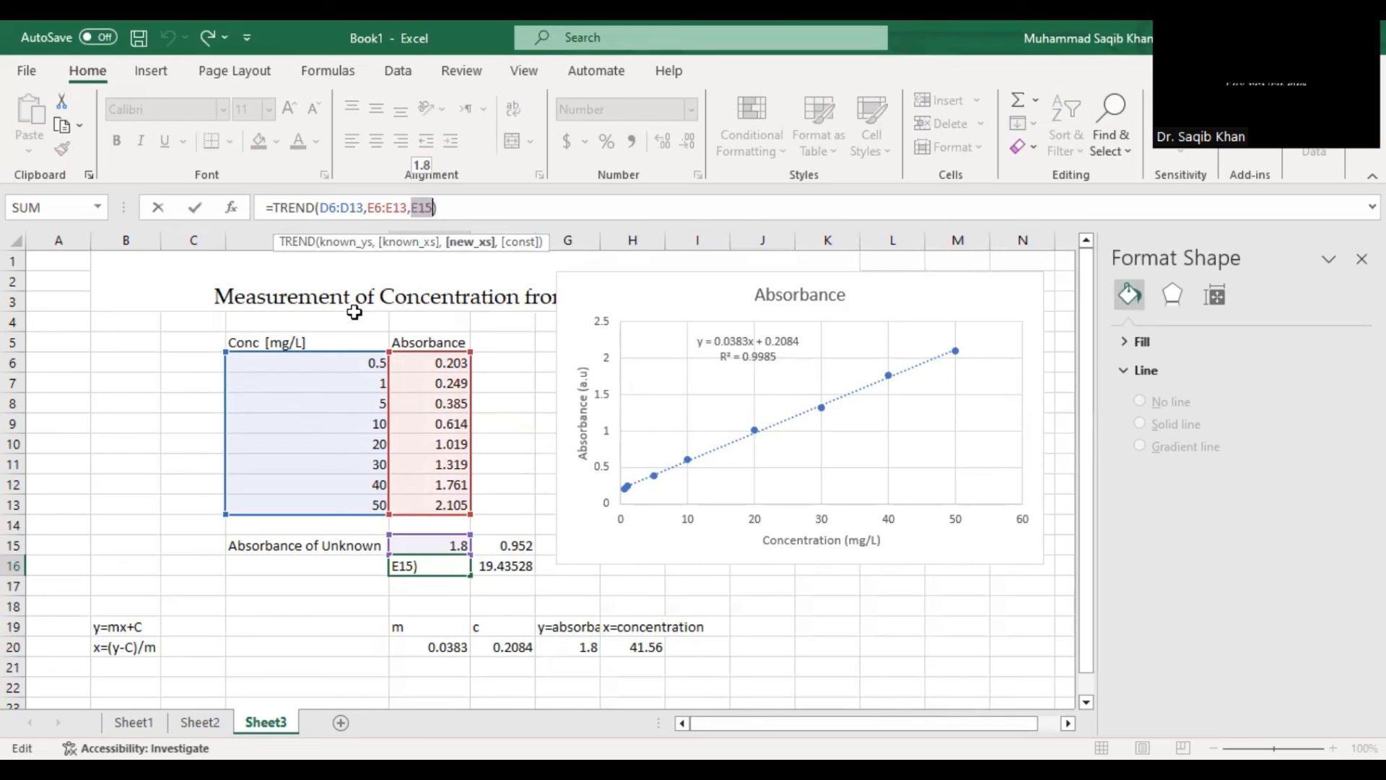
key(ctrl+Return)
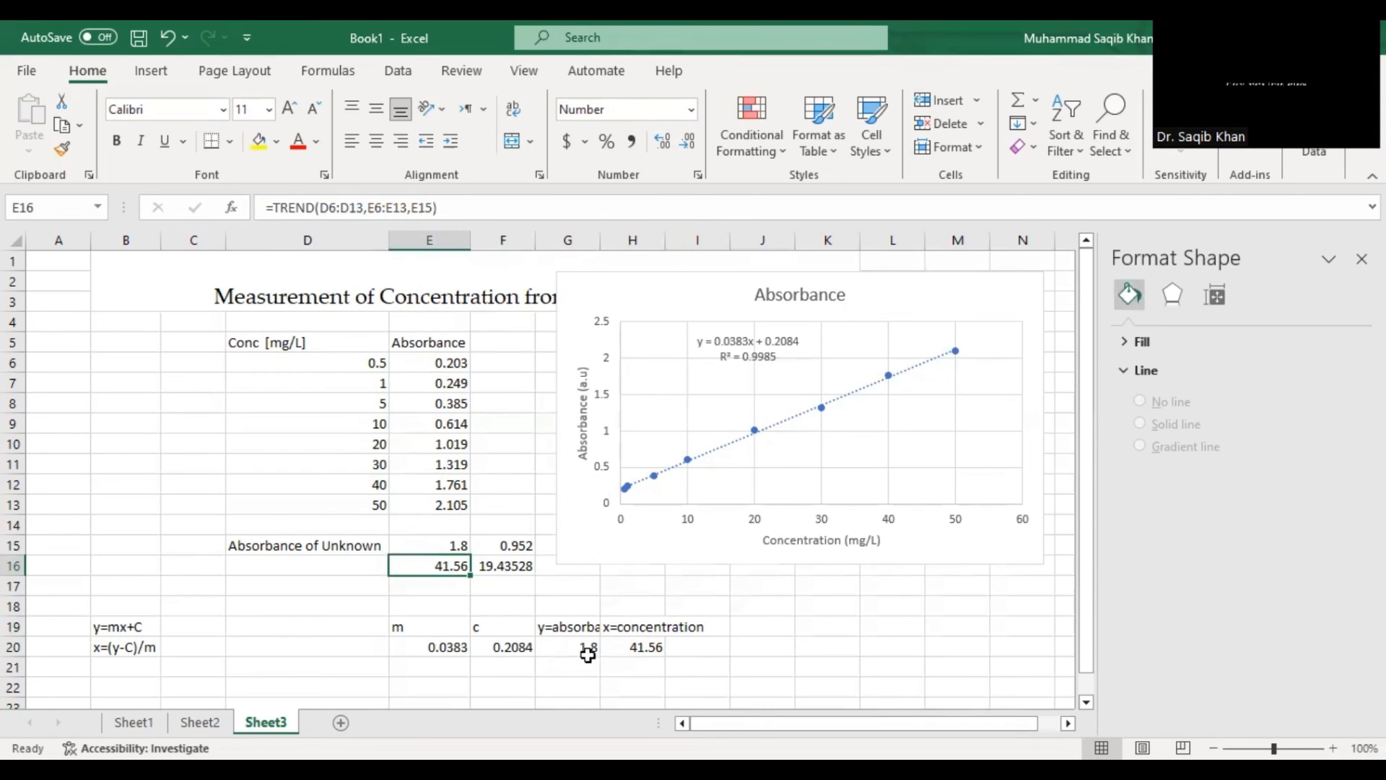
click(582, 648)
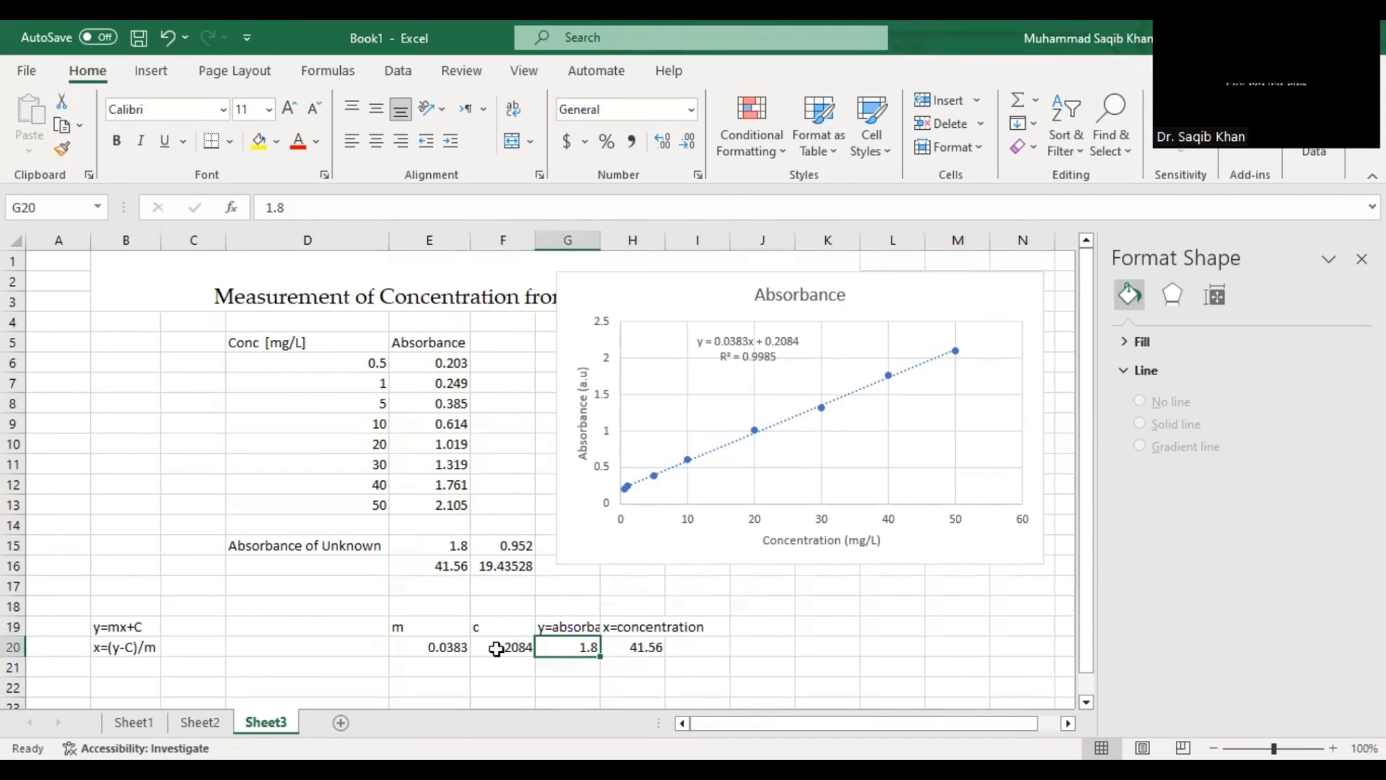
drag(426, 545, 433, 565)
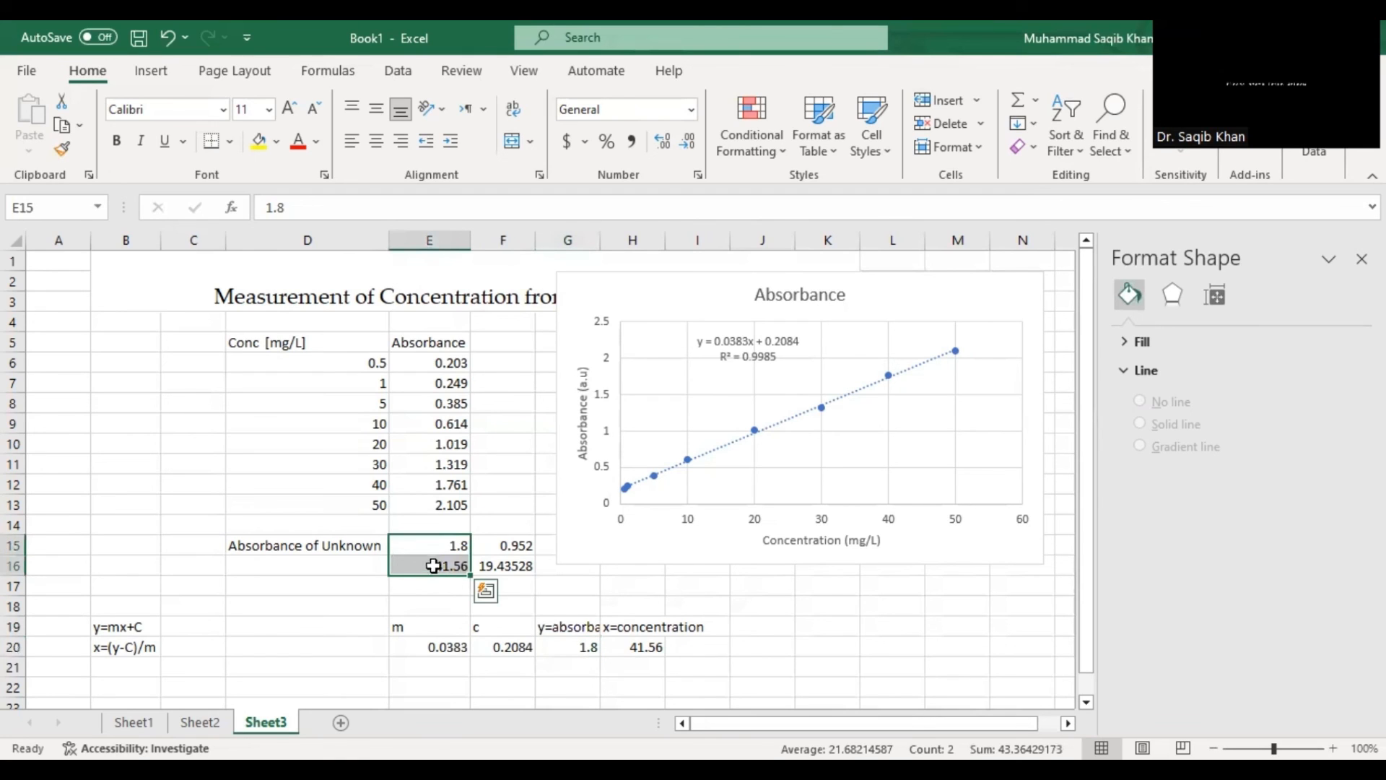
click(582, 647)
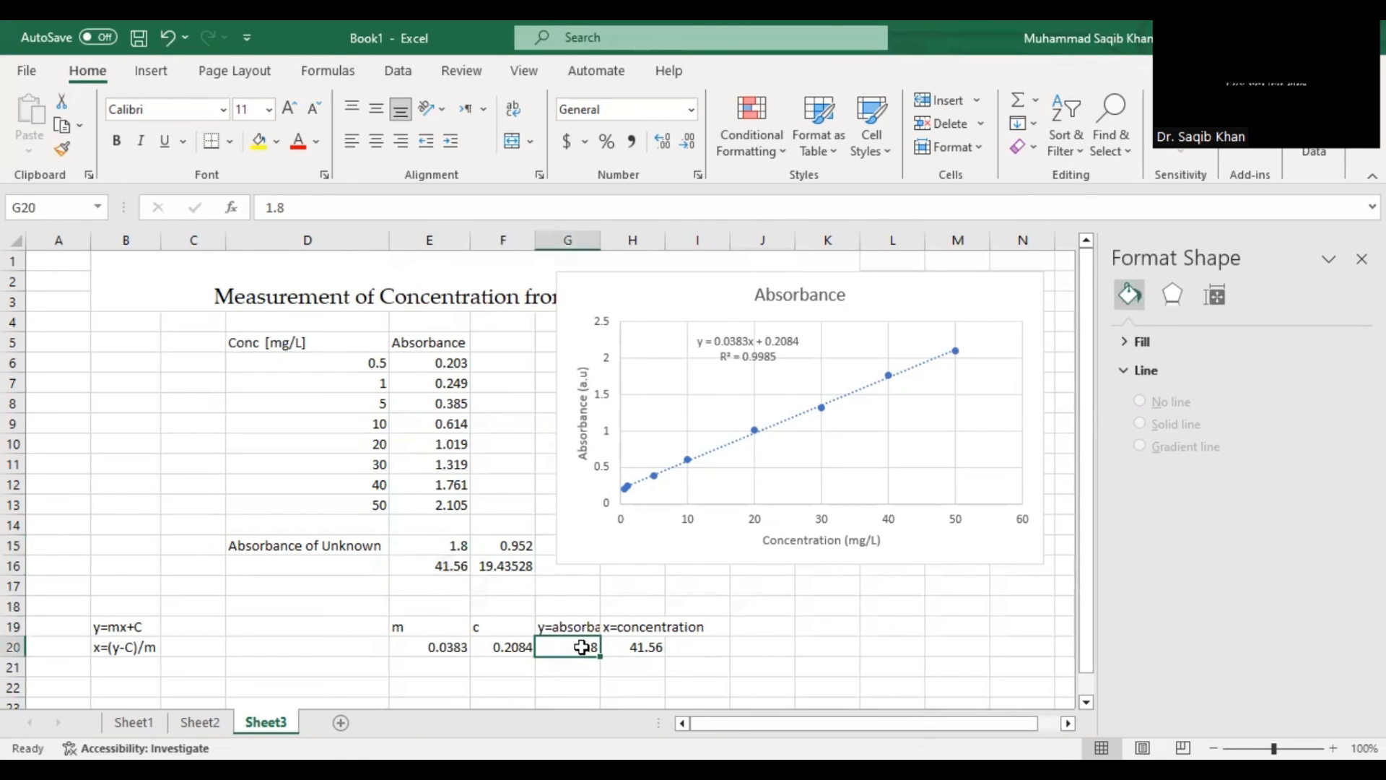
click(659, 545)
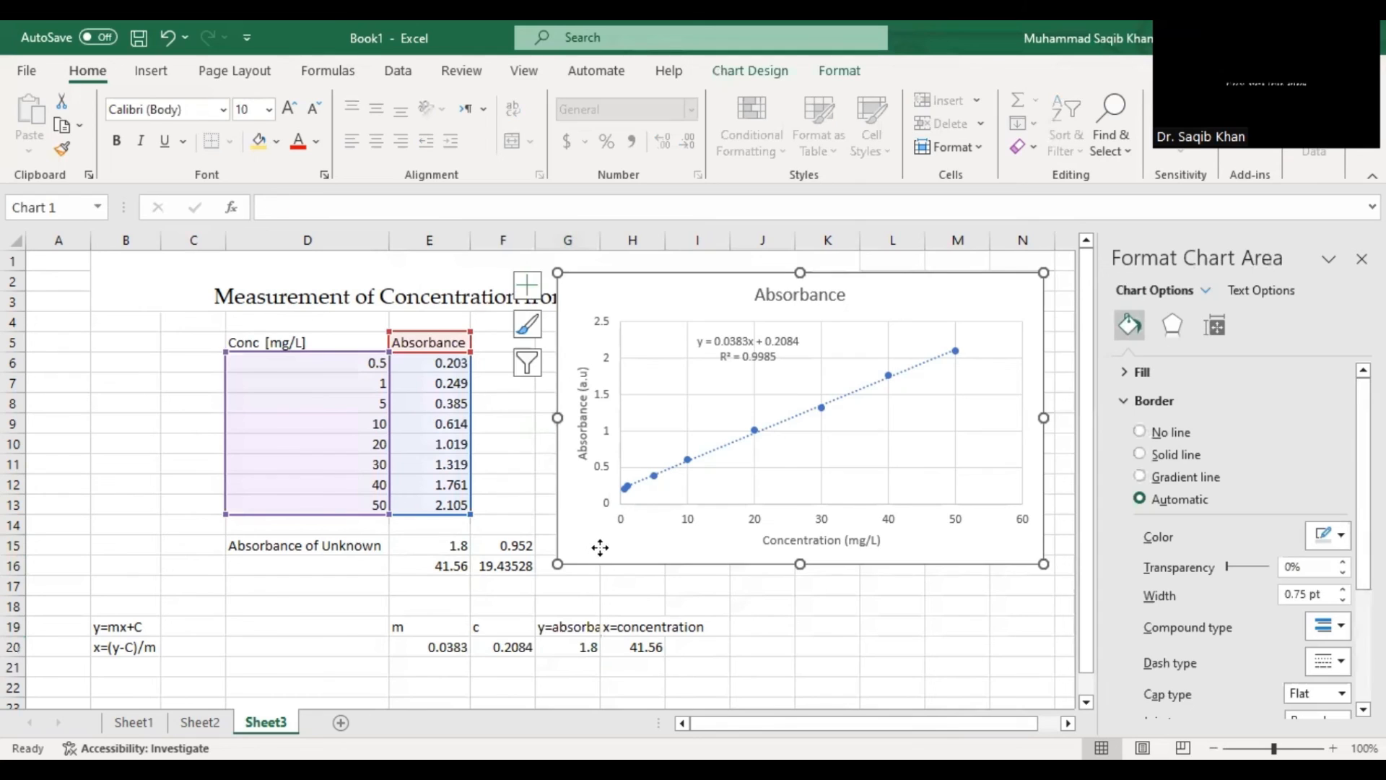
drag(599, 547, 609, 553)
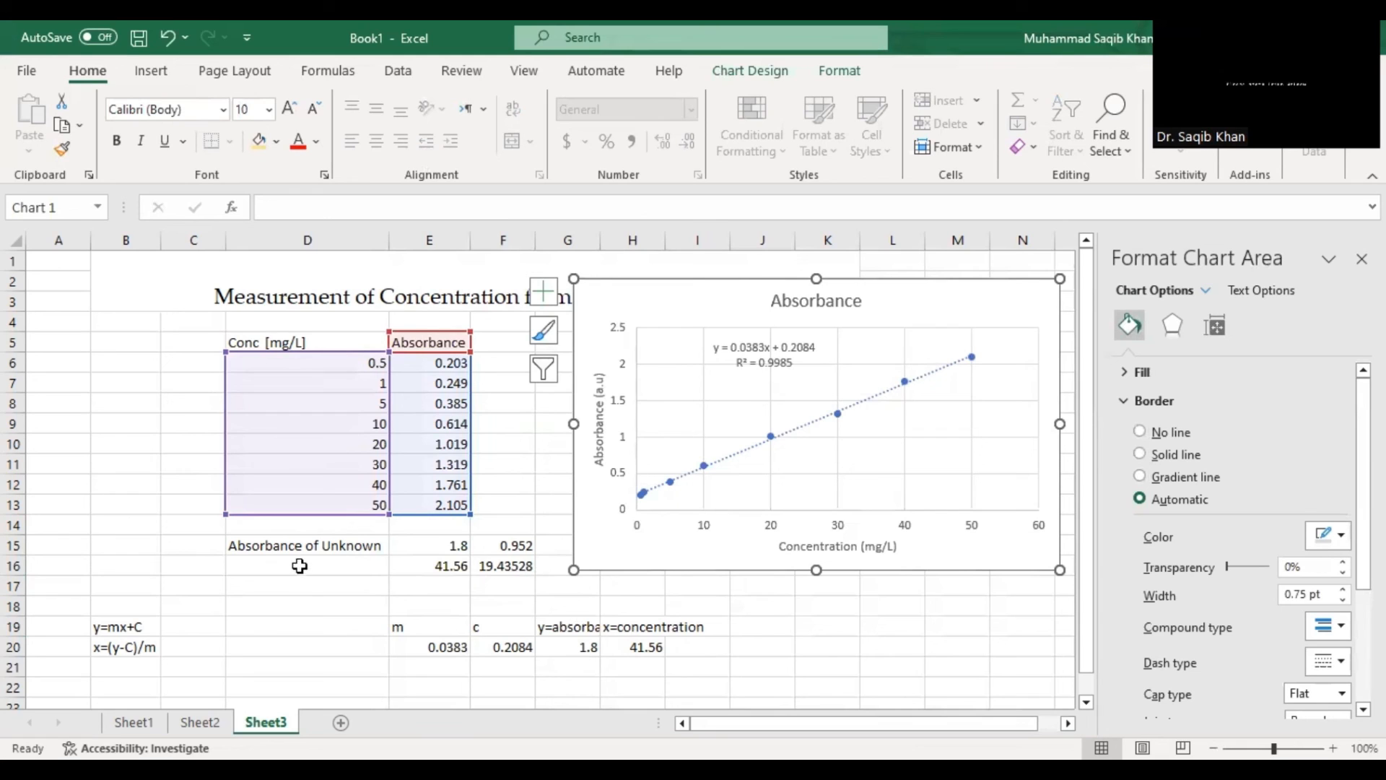
Examine the unknown's absorbance and TREND concentration in E15 and E16 alongside the absorbance used for the line equation in G20.
click(313, 547)
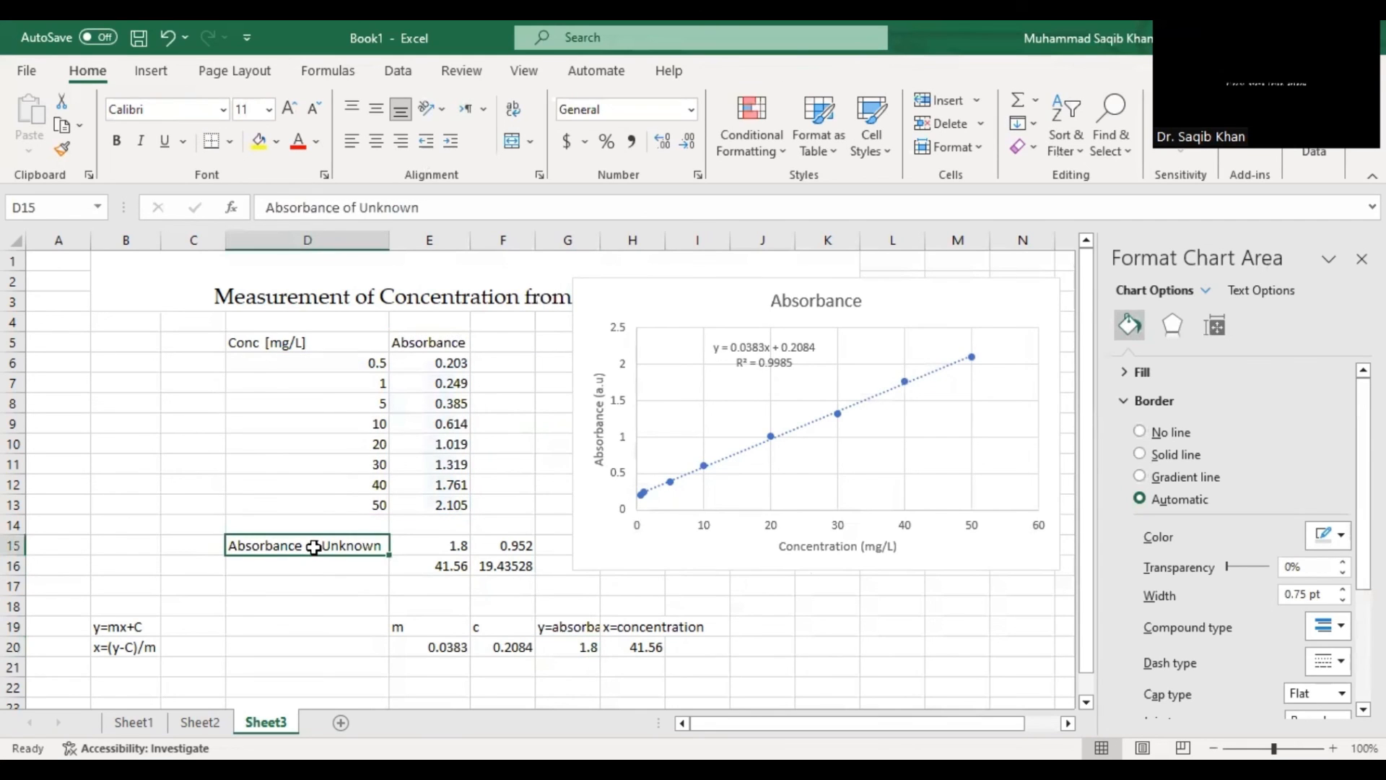
click(451, 561)
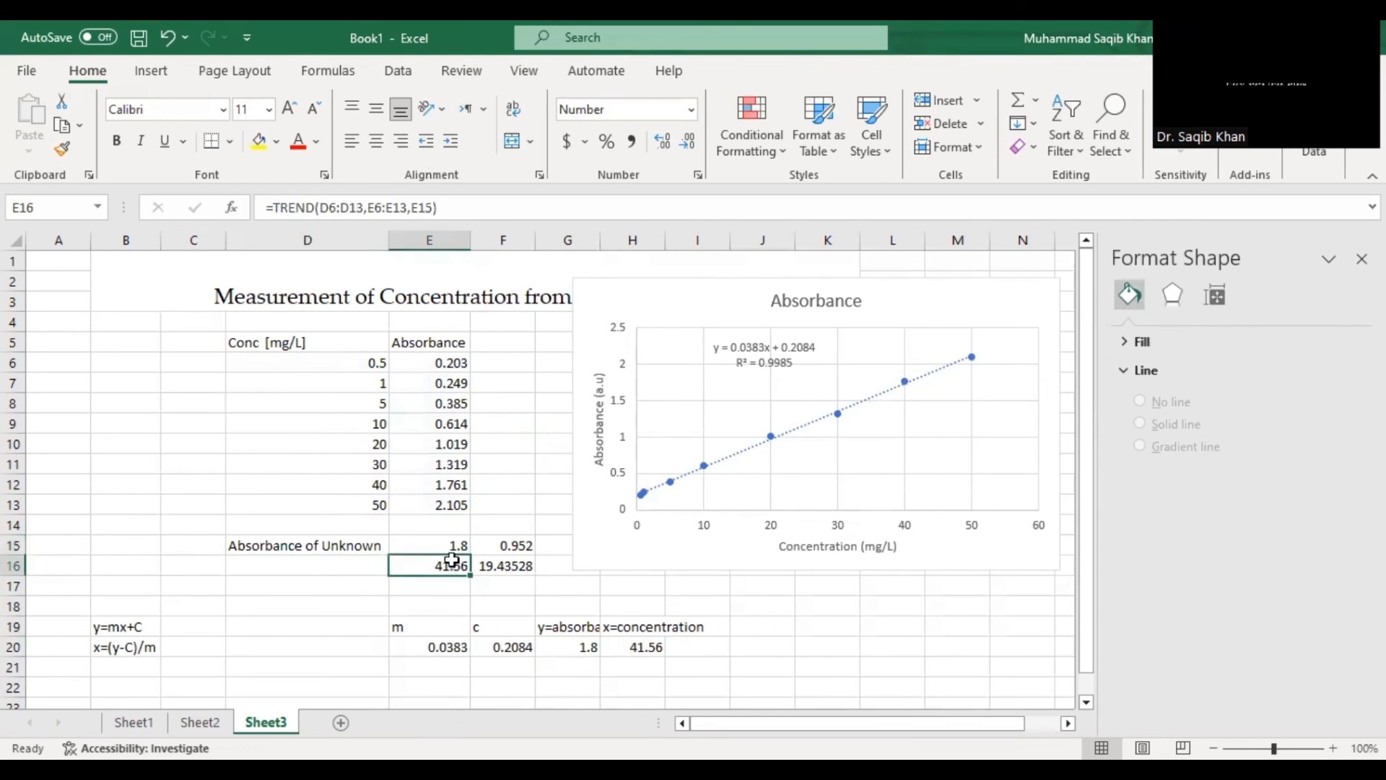
drag(447, 543, 443, 575)
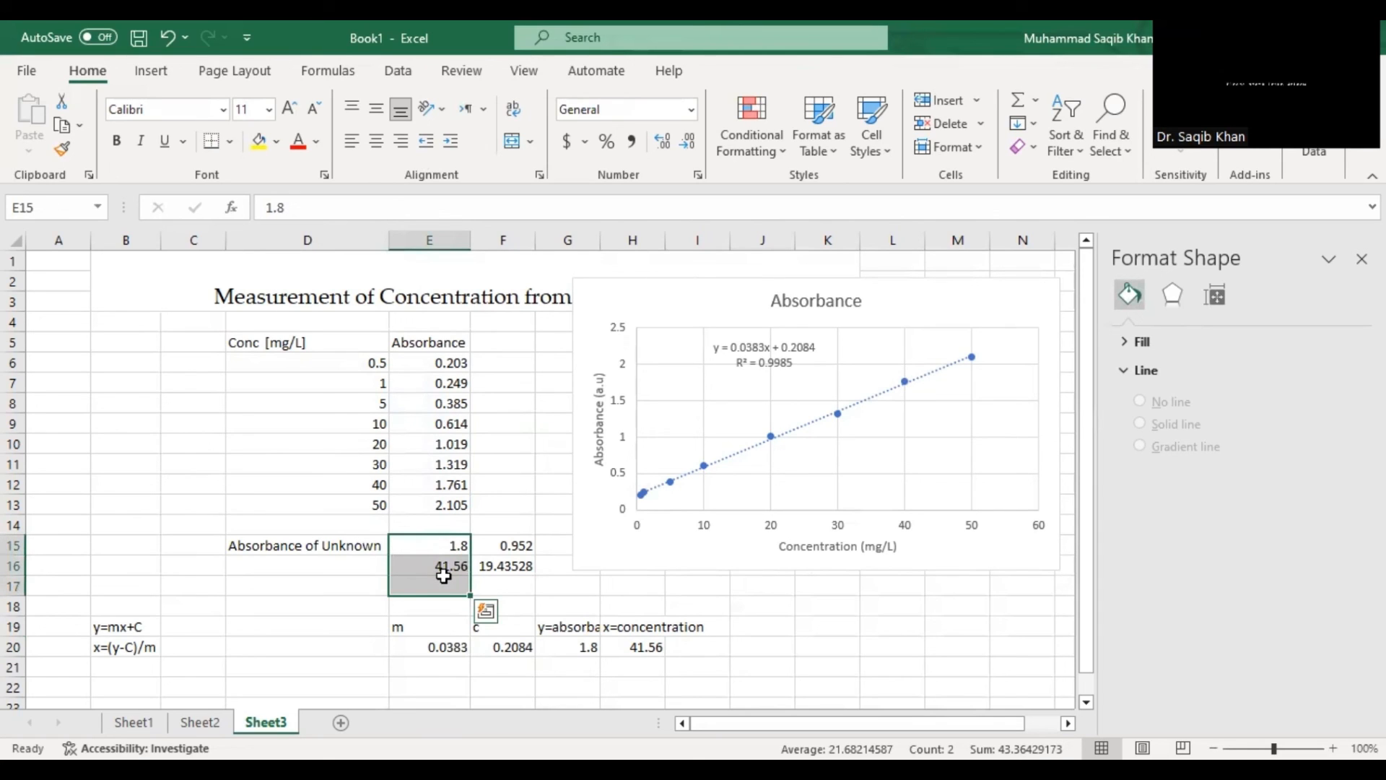
click(593, 647)
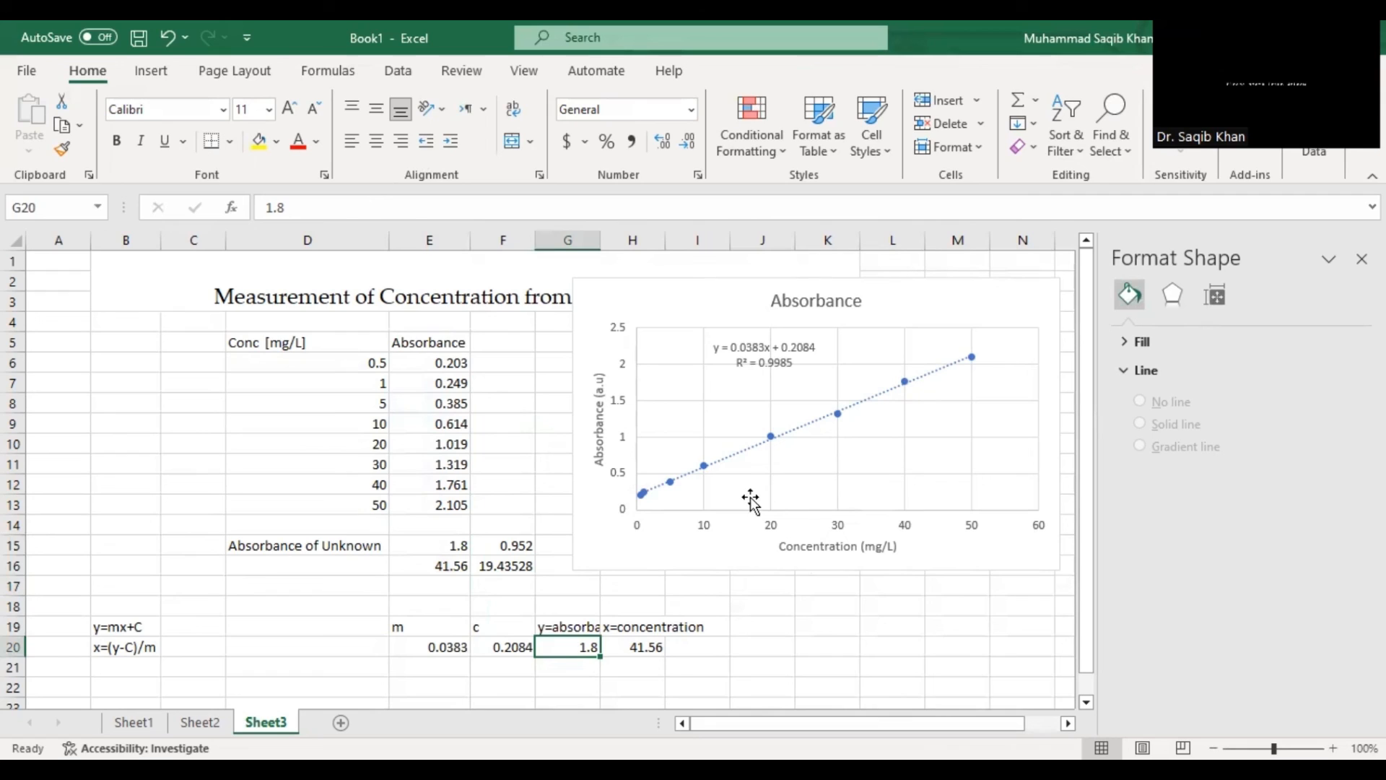
click(427, 548)
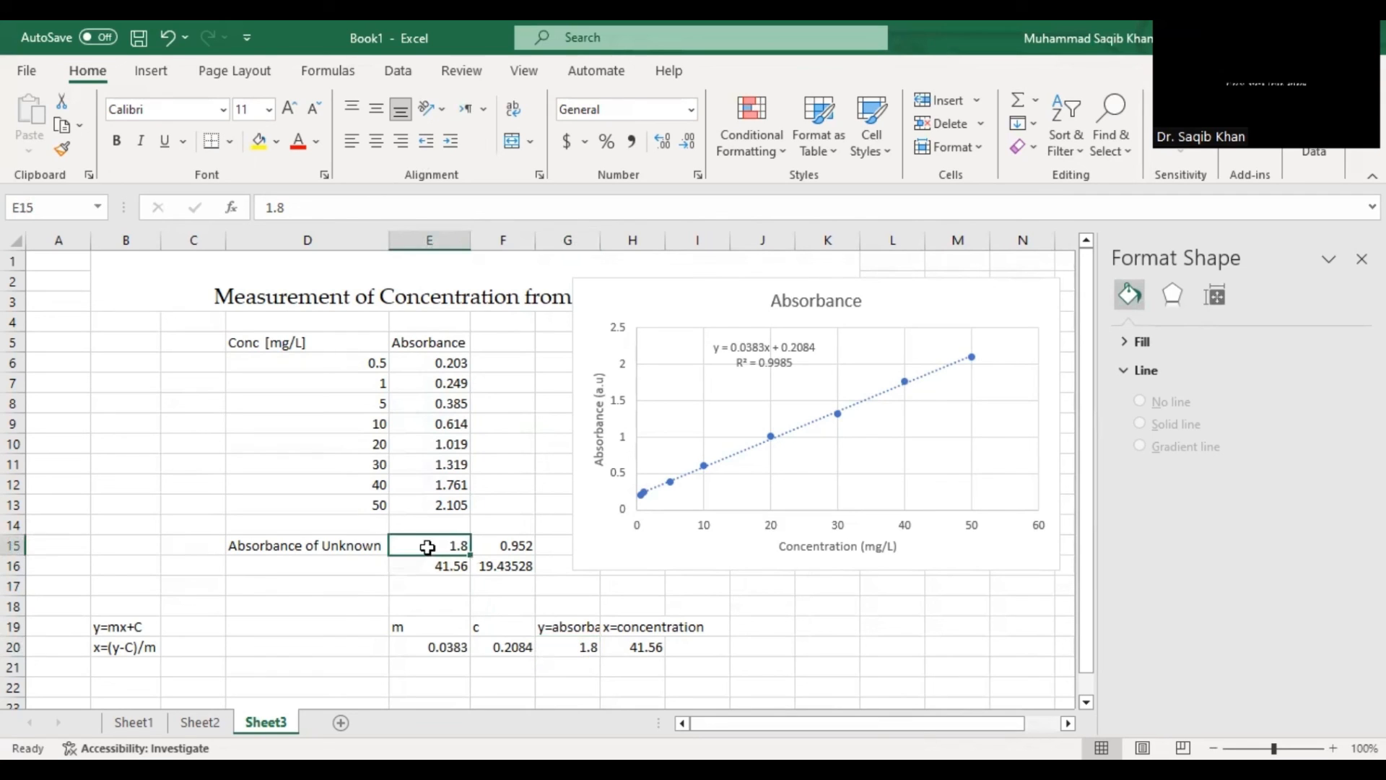